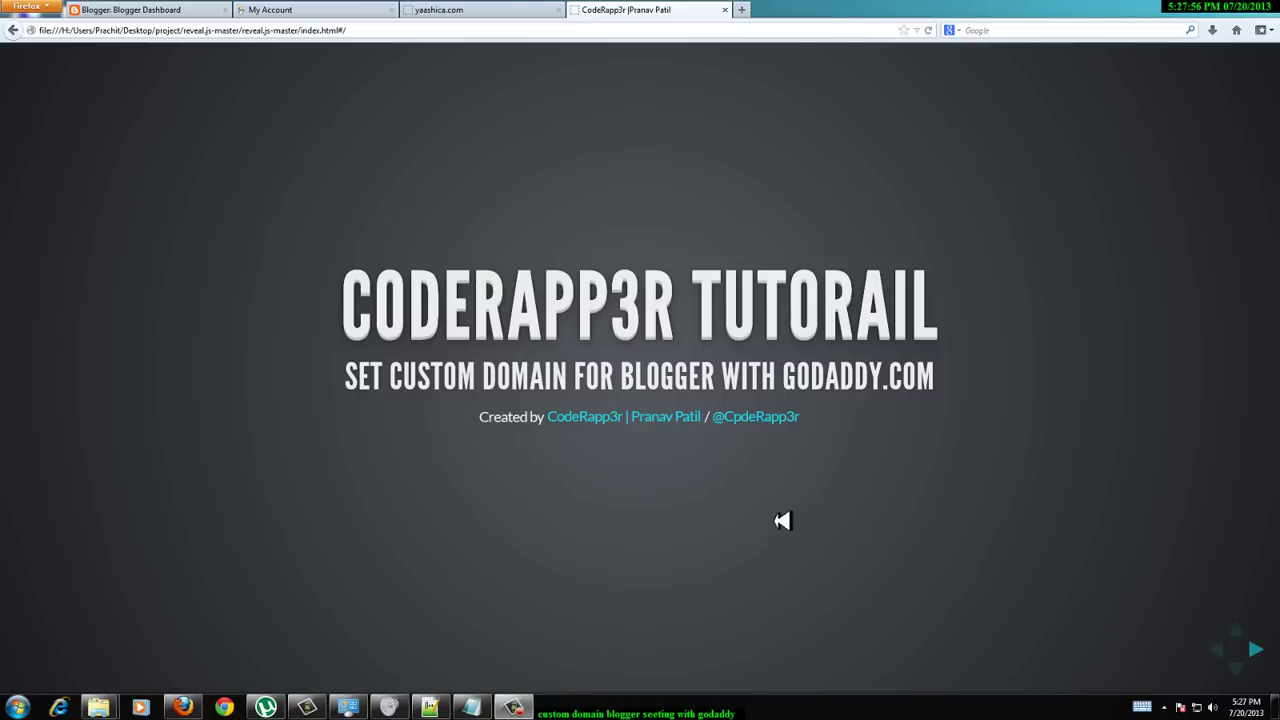
Leave the reveal.js title slide for the GoDaddy My Account page with its Domains listing
left_click(343, 8)
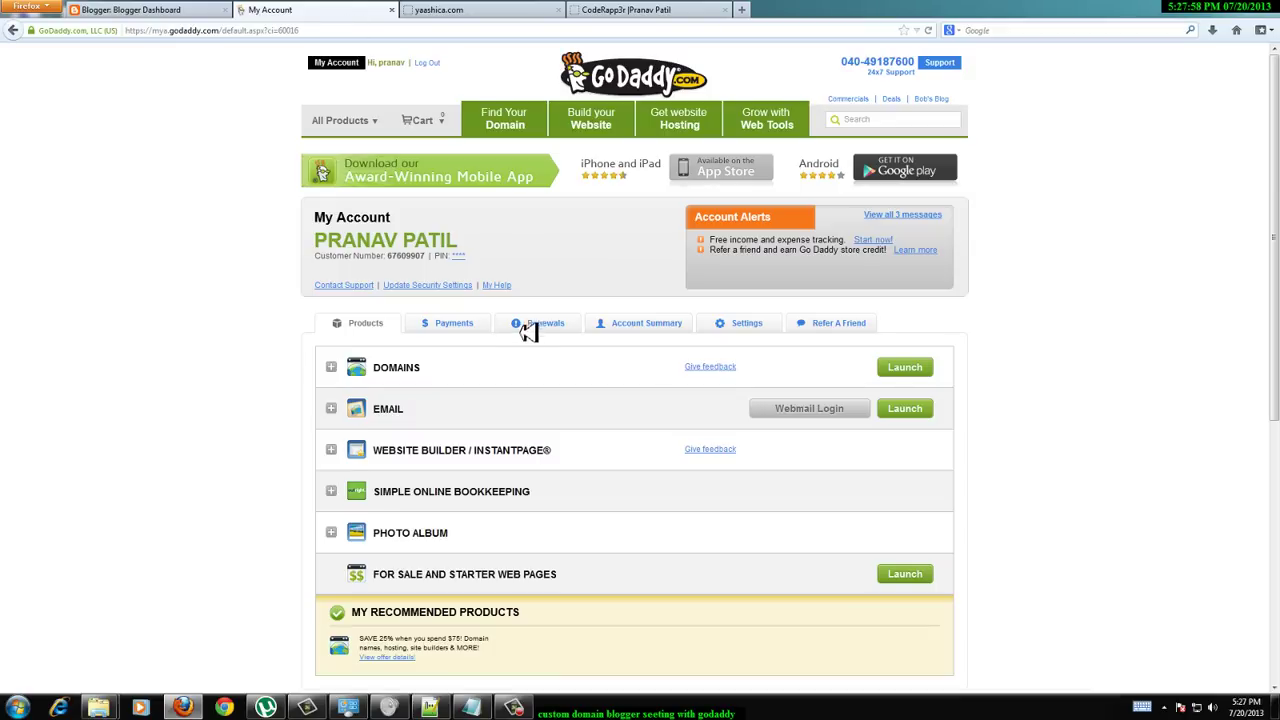
Move between the GoDaddy and Blogger tabs, reloading GoDaddy, and end on the Blogger Dashboard listing Yaashica
left_click(183, 8)
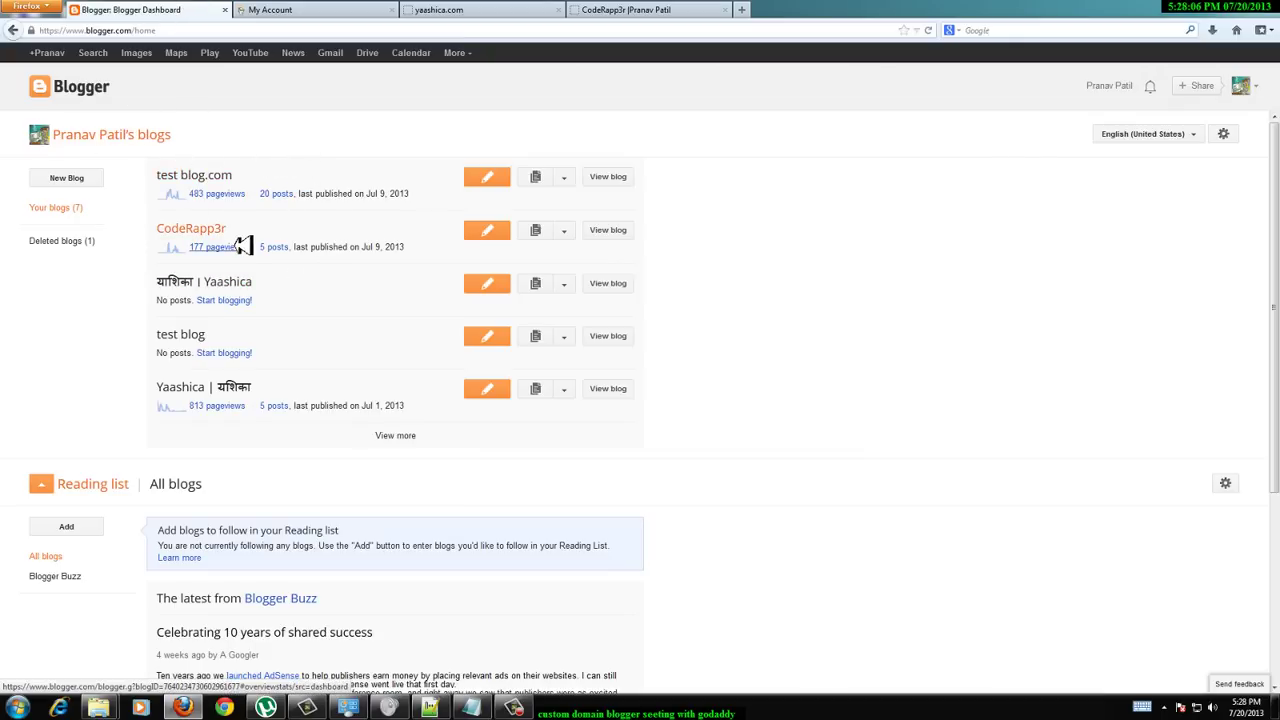
left_click(300, 10)
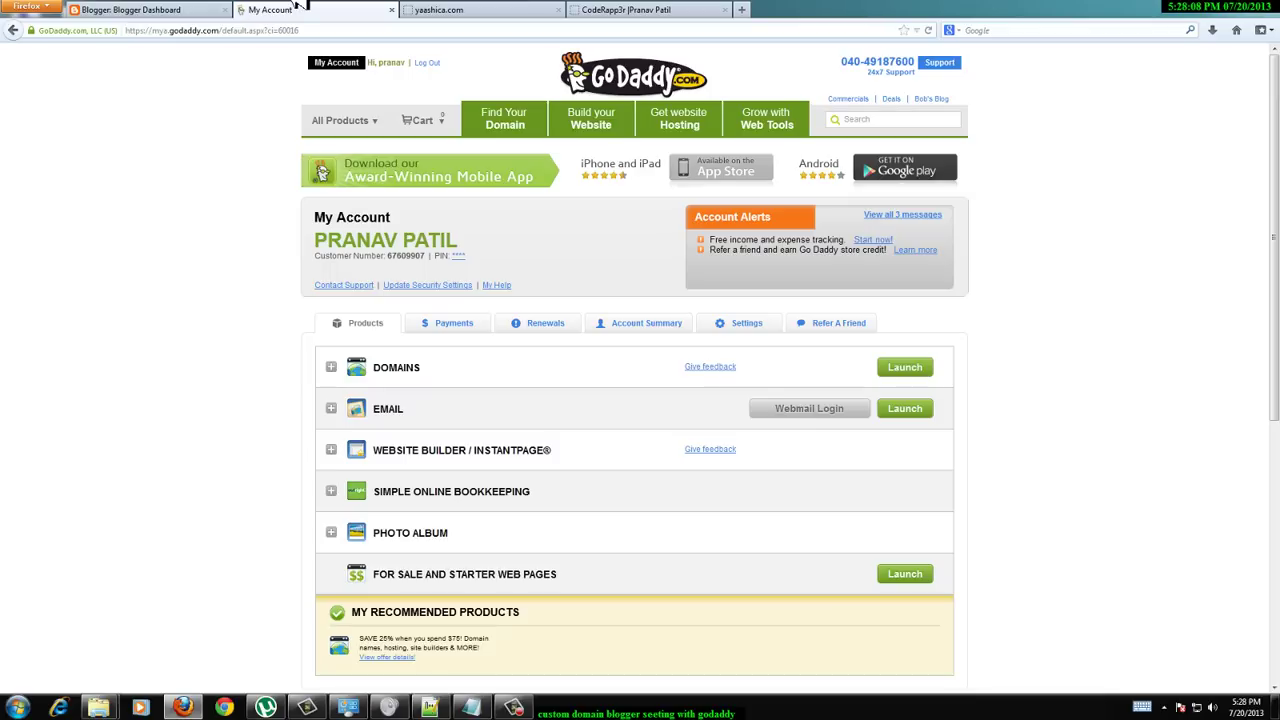
left_click(150, 9)
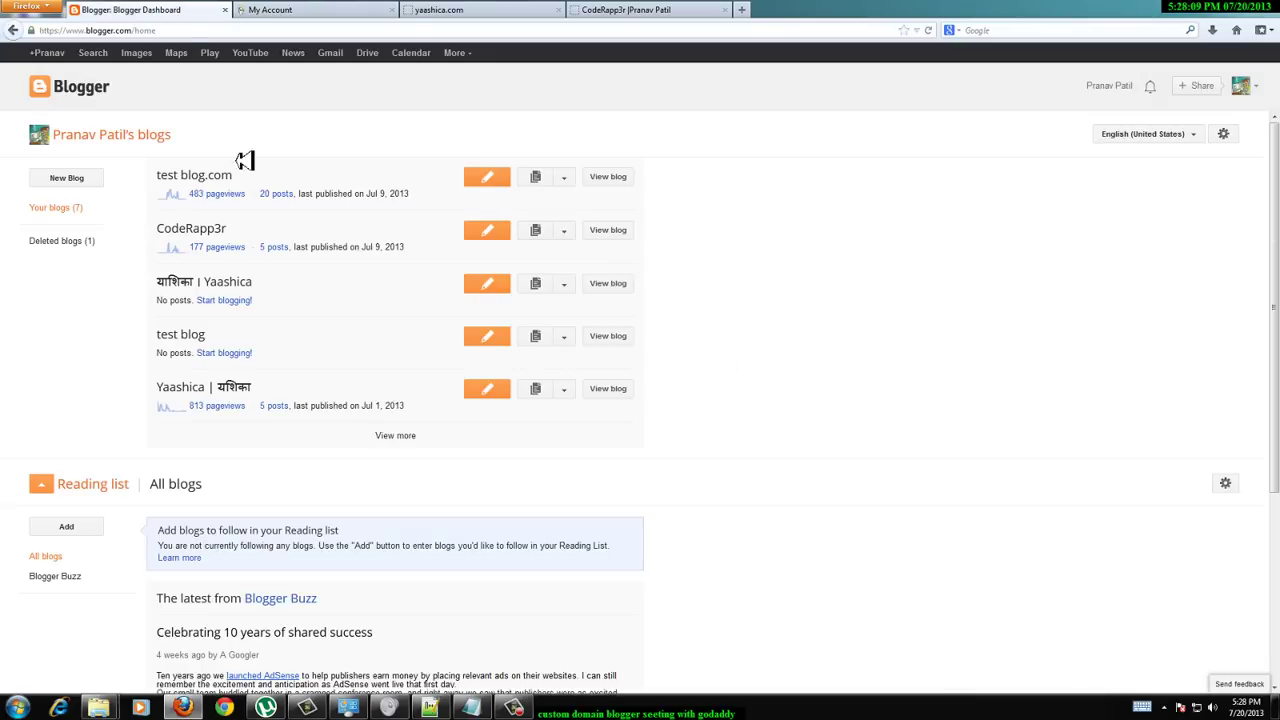
left_click(300, 10)
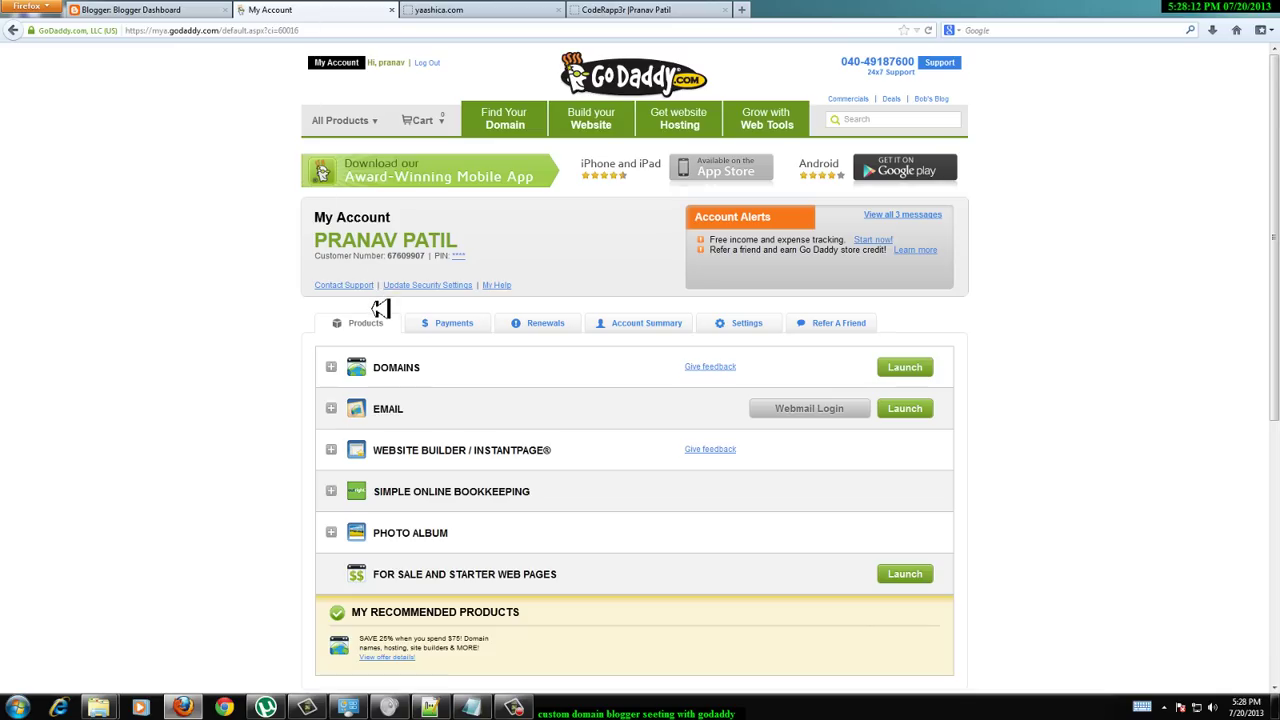
key("ctrl+shift+Tab")
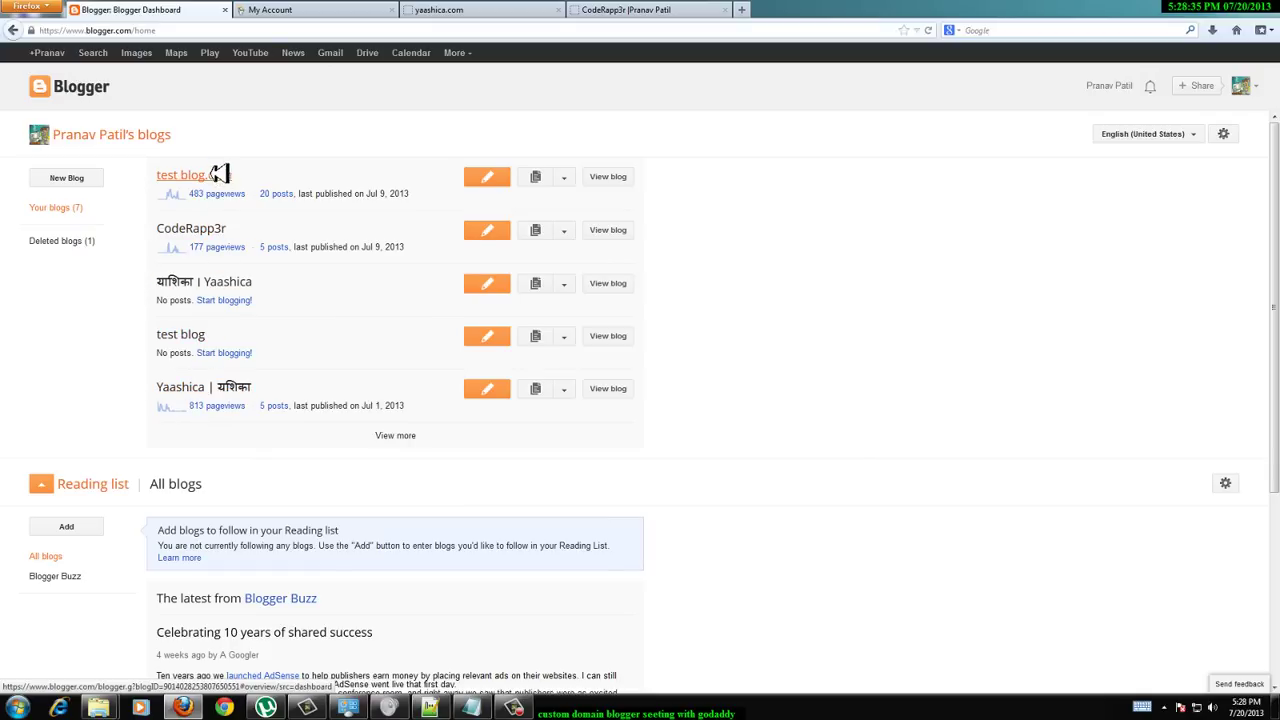
left_click(278, 10)
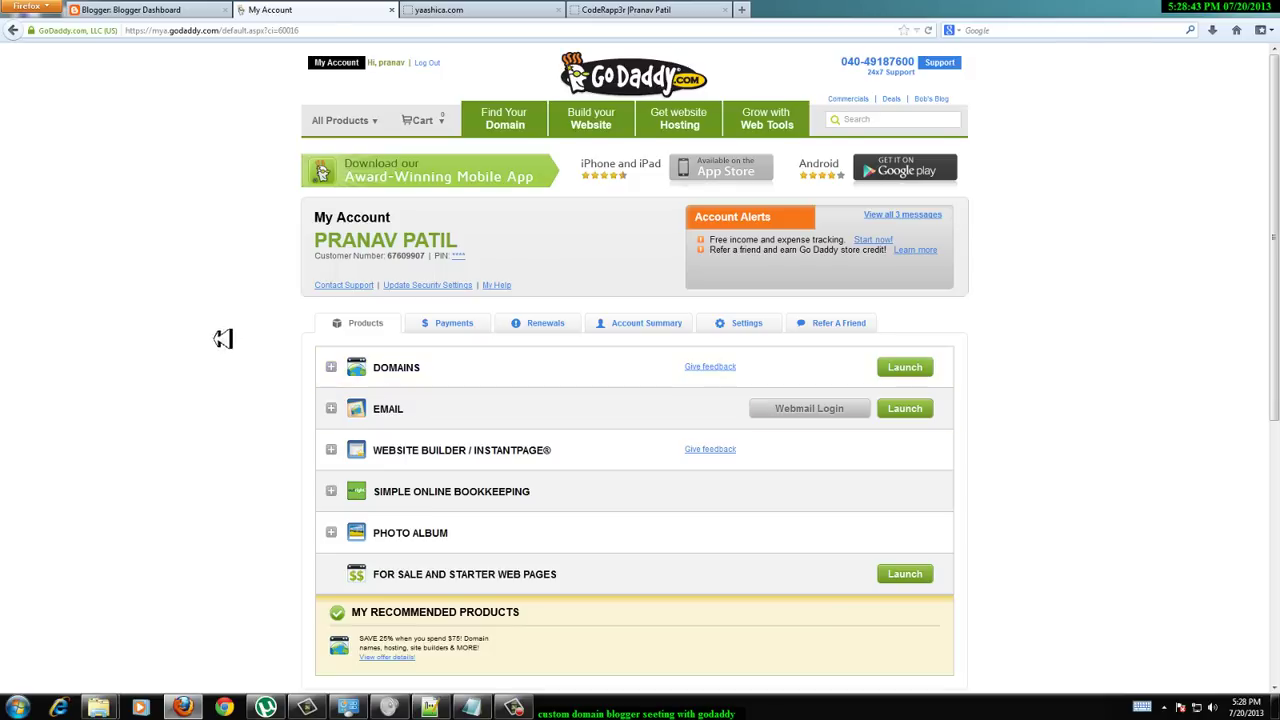
left_click(336, 62)
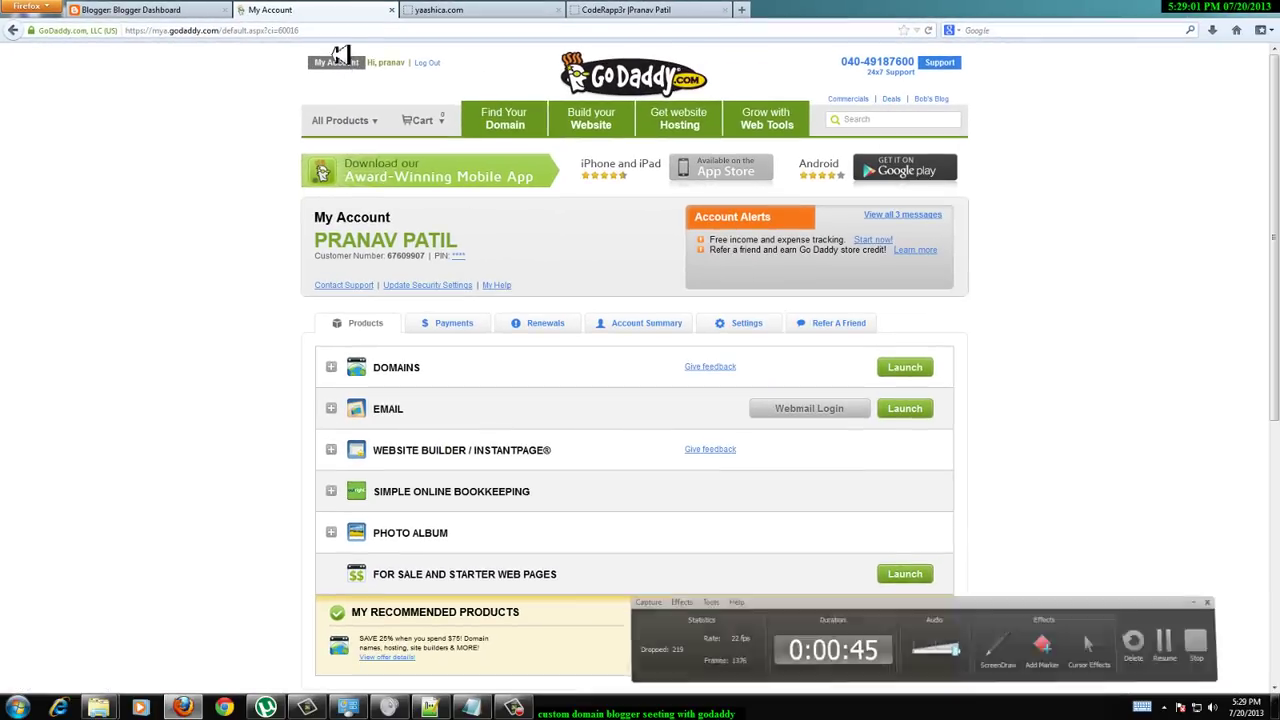
left_click(170, 9)
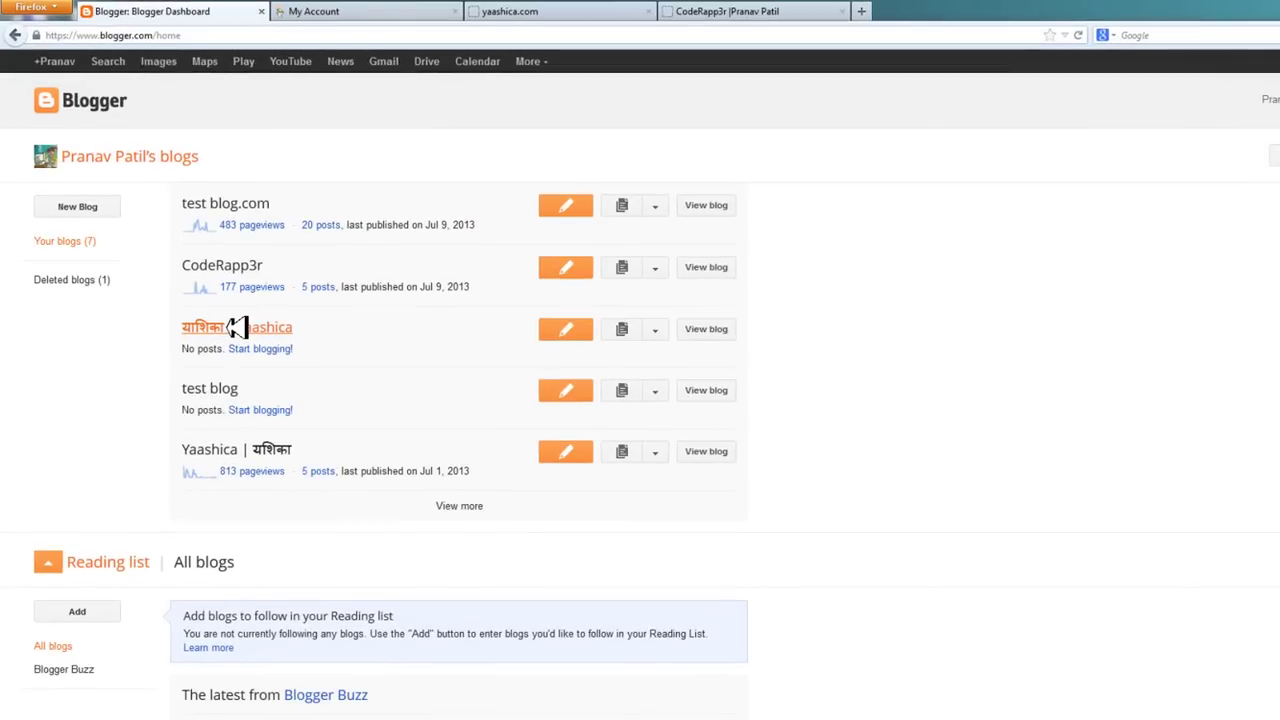
Open the Yaashica blog's Settings › Basic page, which shows the address yaashica-main.blogspot.com
left_click(236, 327)
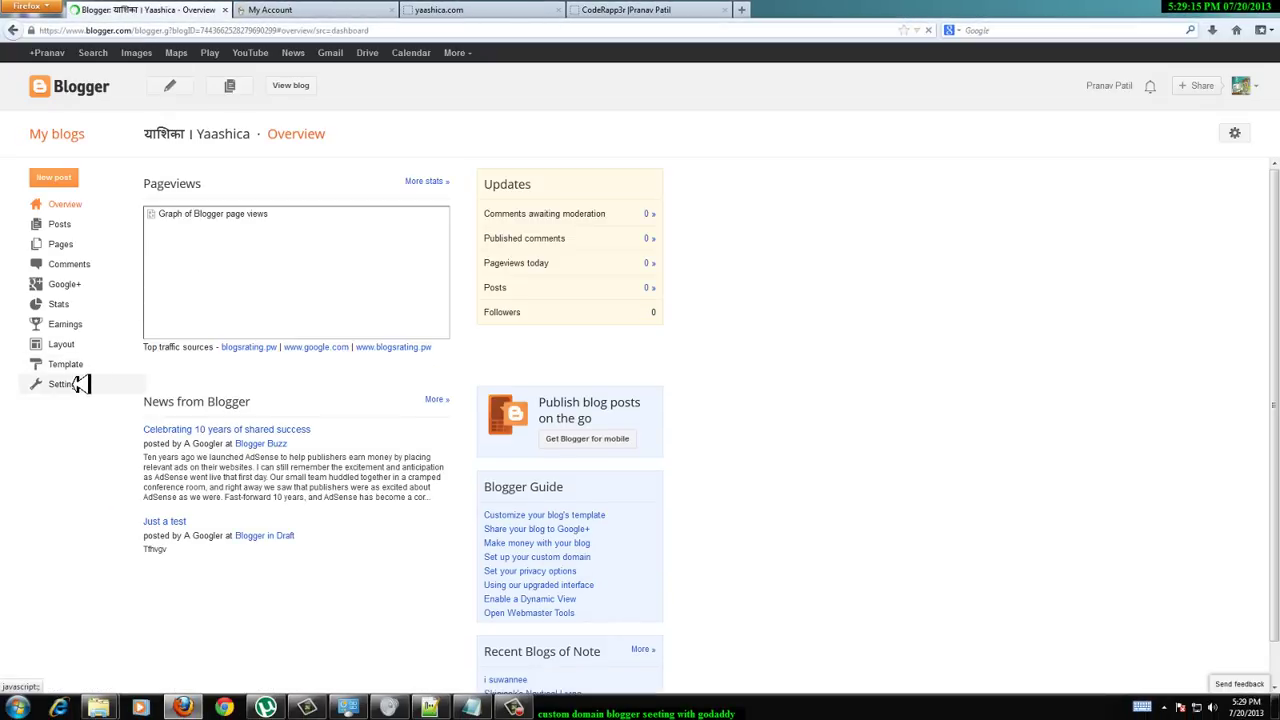
left_click(80, 384)
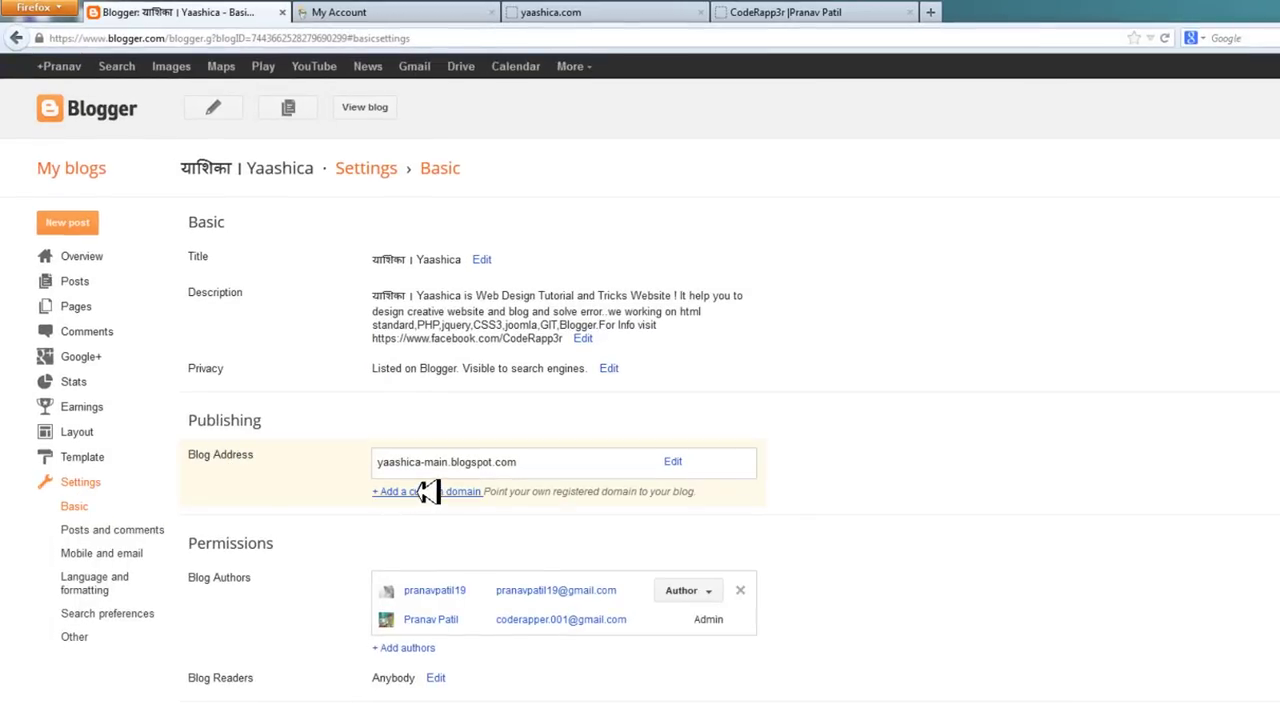
left_click(428, 491)
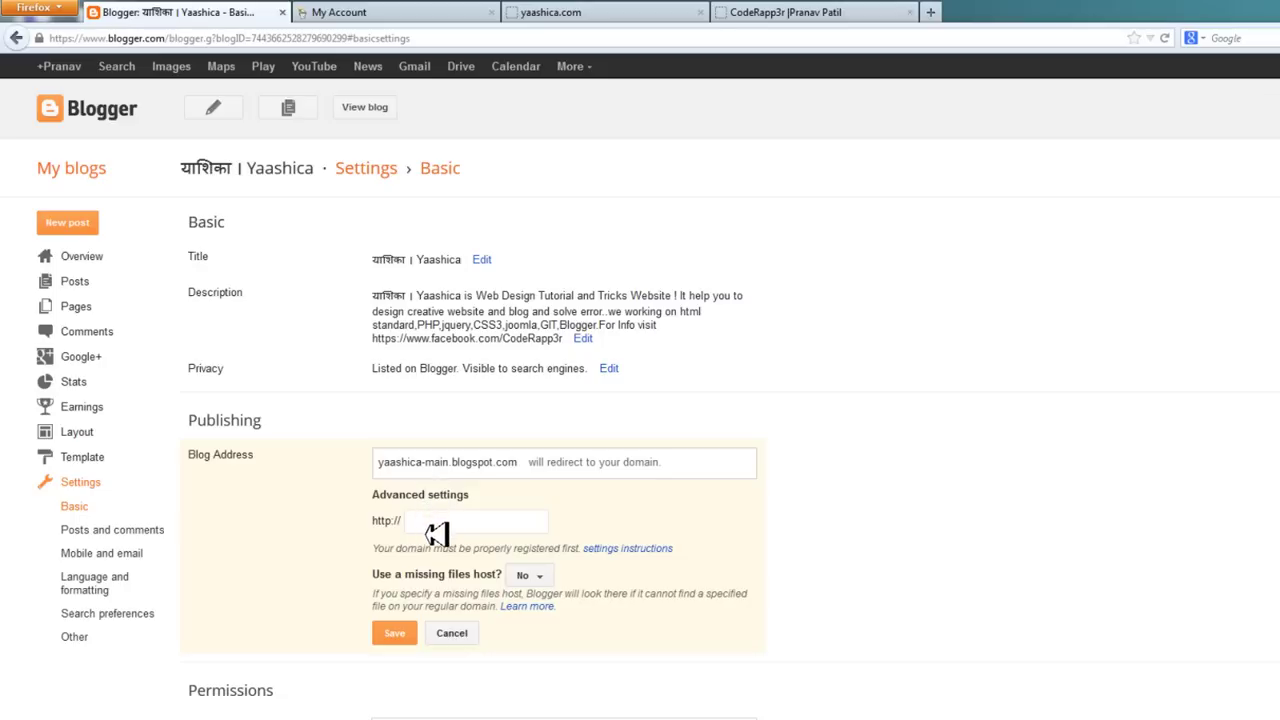
left_click(437, 522)
type("www.yaashica.com")
left_click(410, 632)
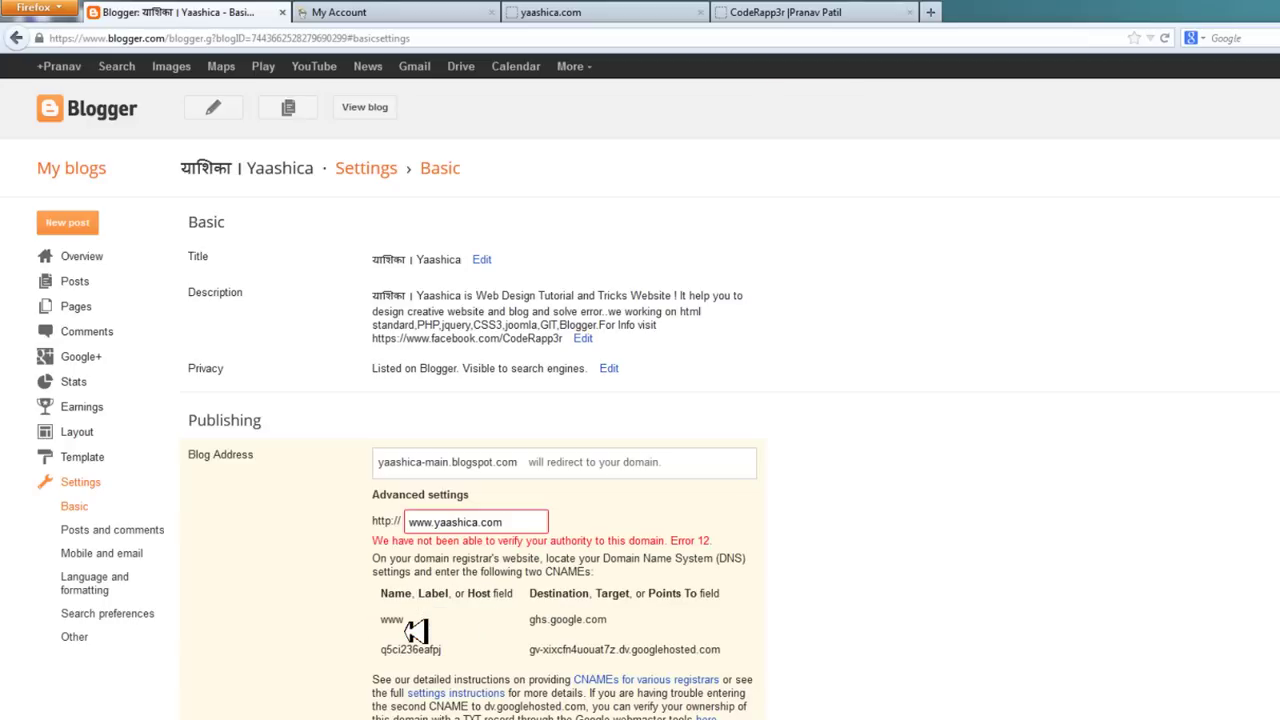
scroll(425, 585, "down", 1)
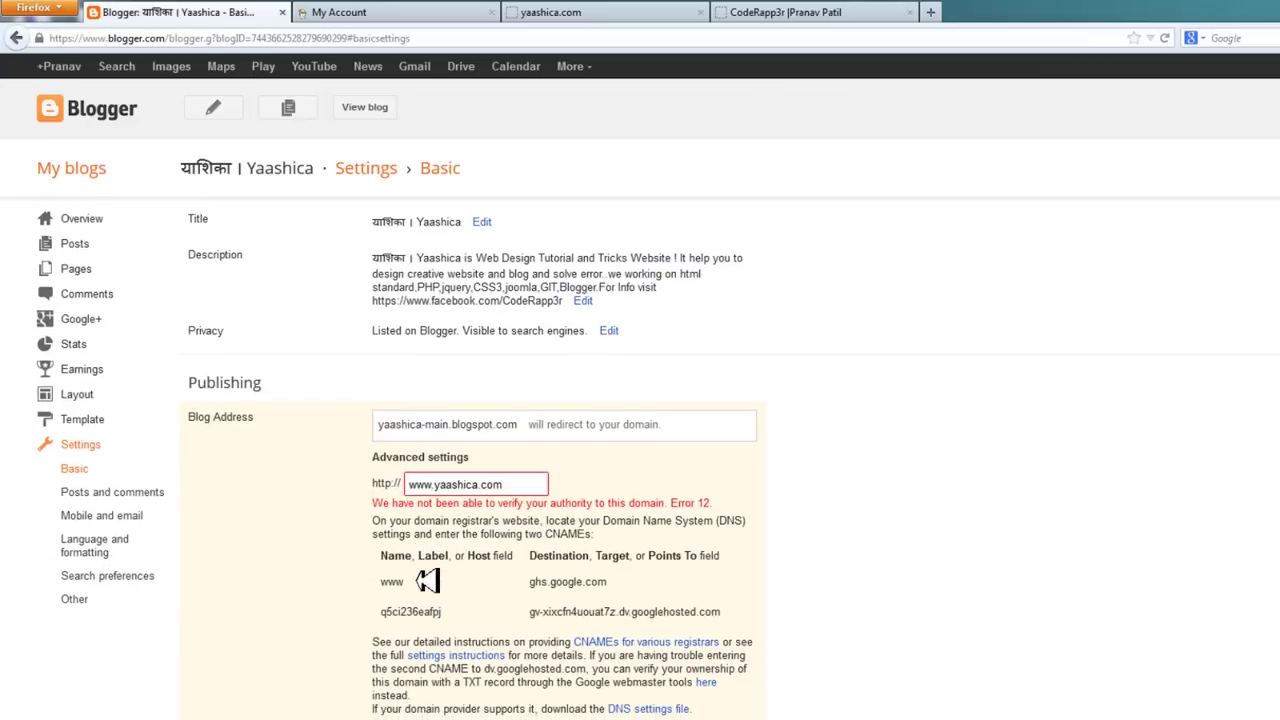
left_click_drag(383, 555, 660, 655)
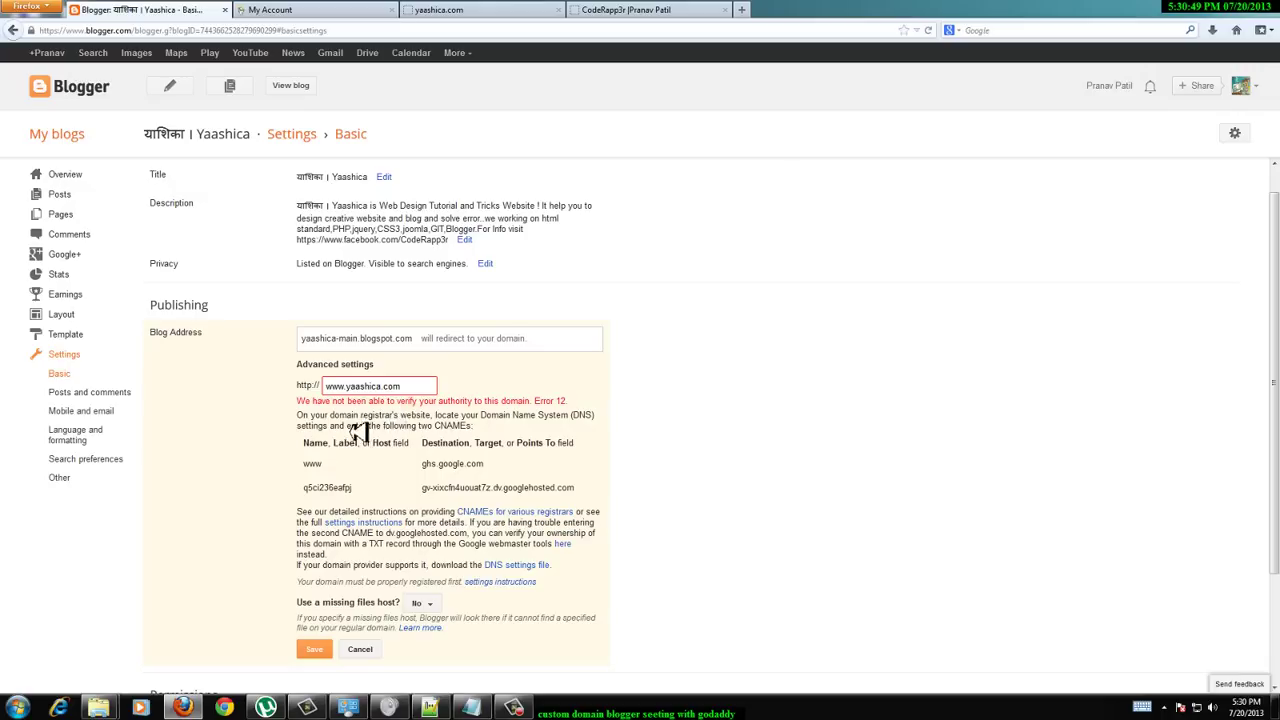
Launch GoDaddy's domain management from My Account and open the Domain Details for YAASHICA.COM
left_click(321, 9)
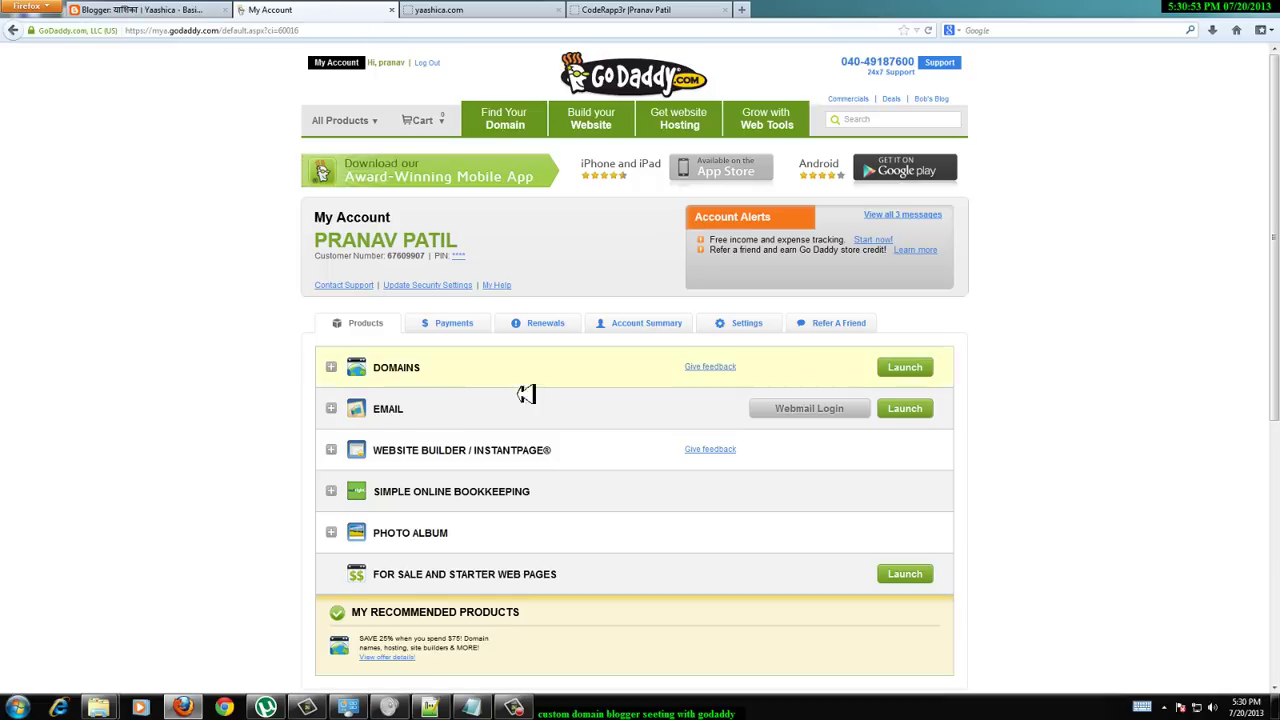
left_click(904, 367)
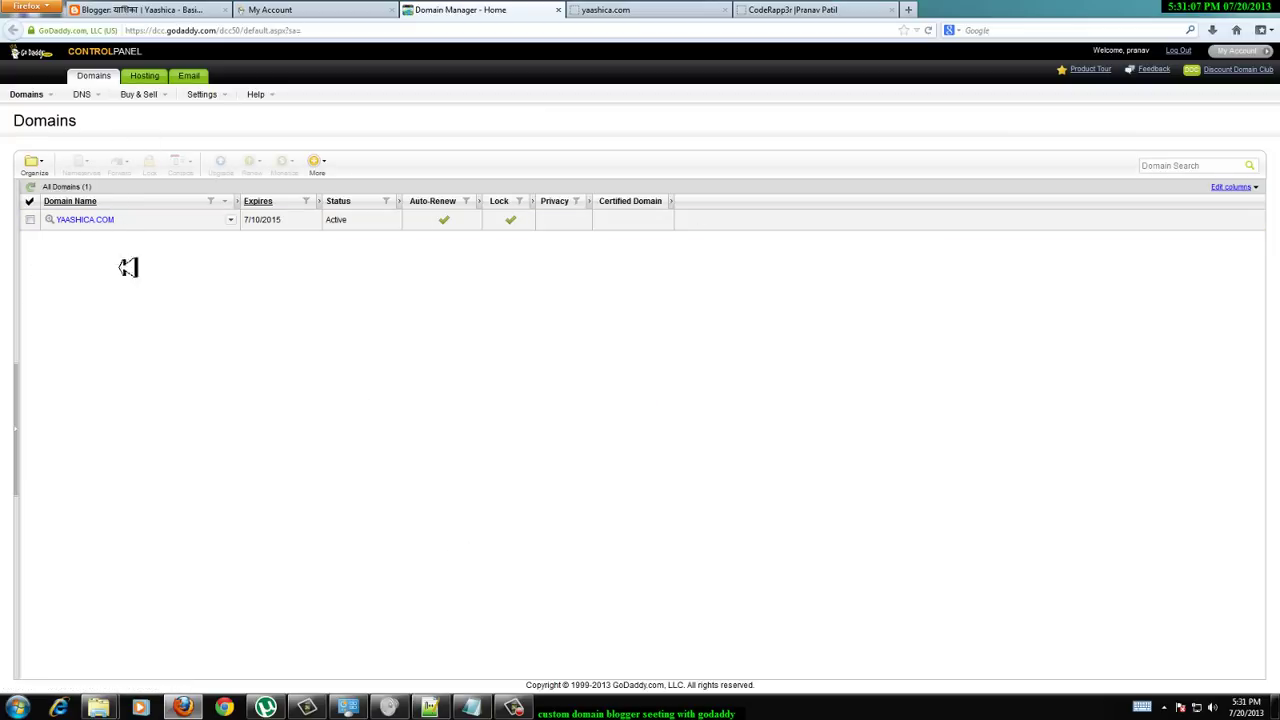
left_click(90, 218)
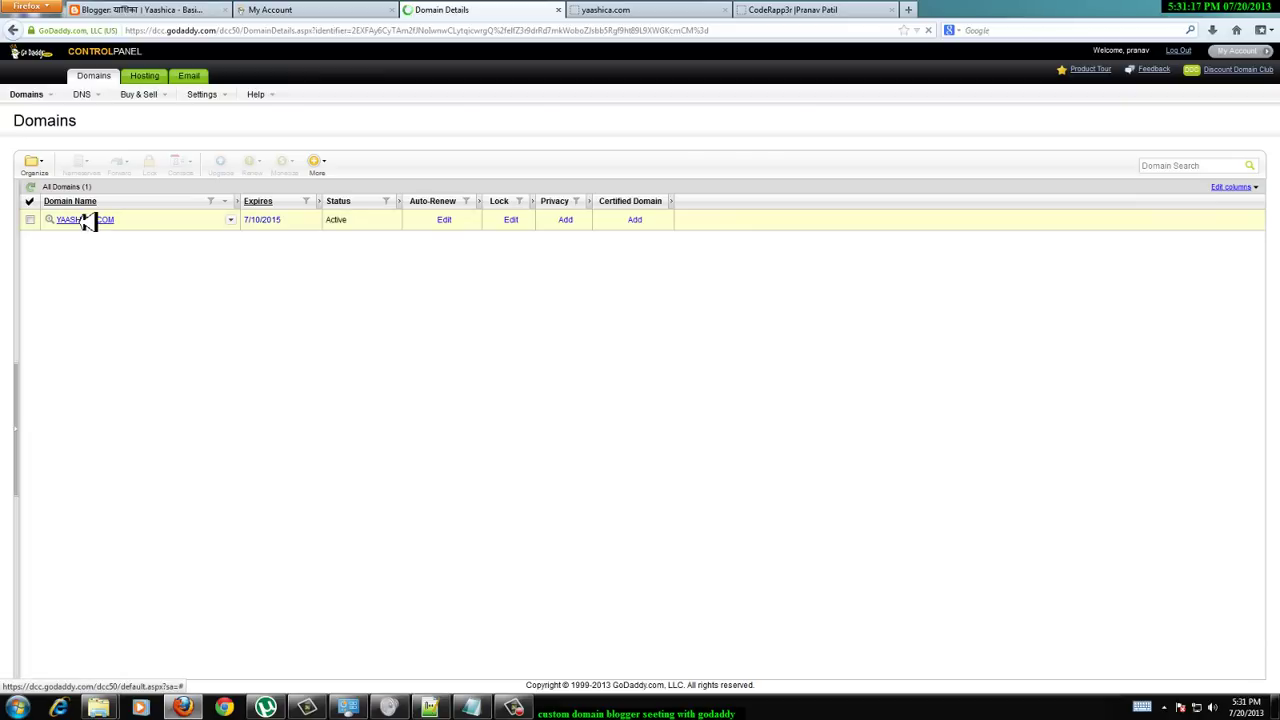
left_click(85, 220)
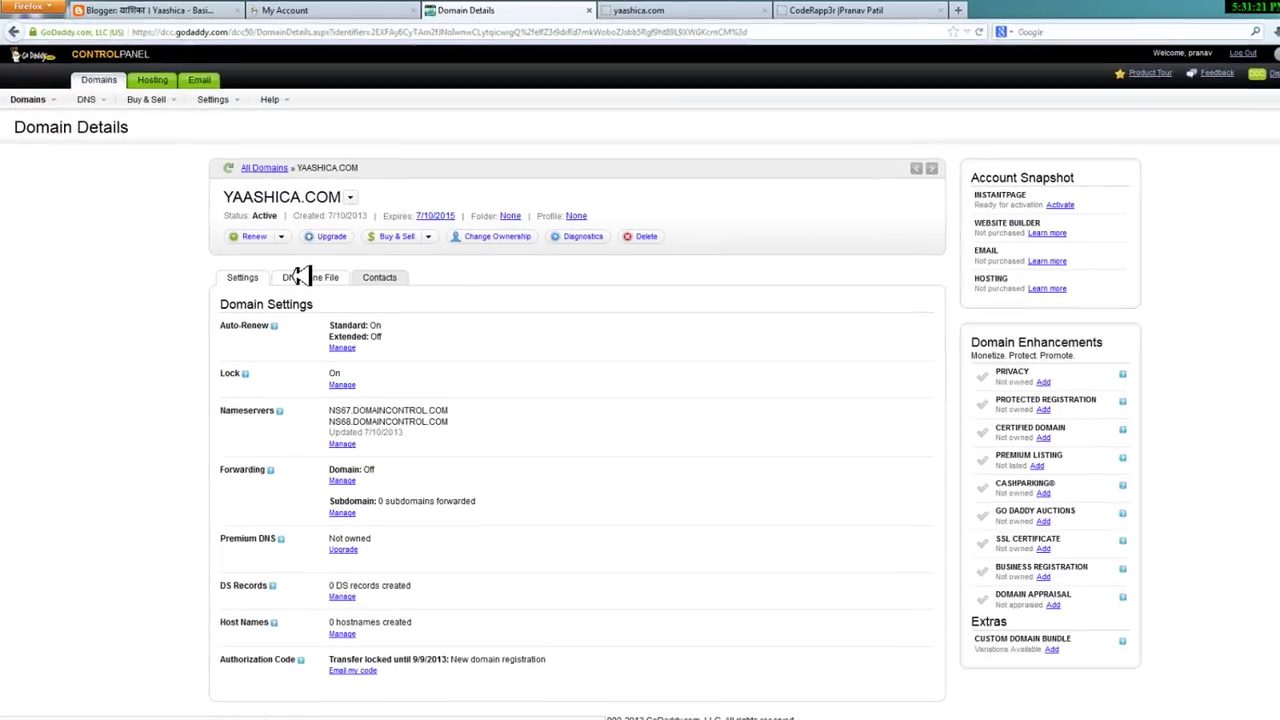
Review yaashica.com's DNS Zone File records, then open them in the Zone File Editor
left_click(340, 311)
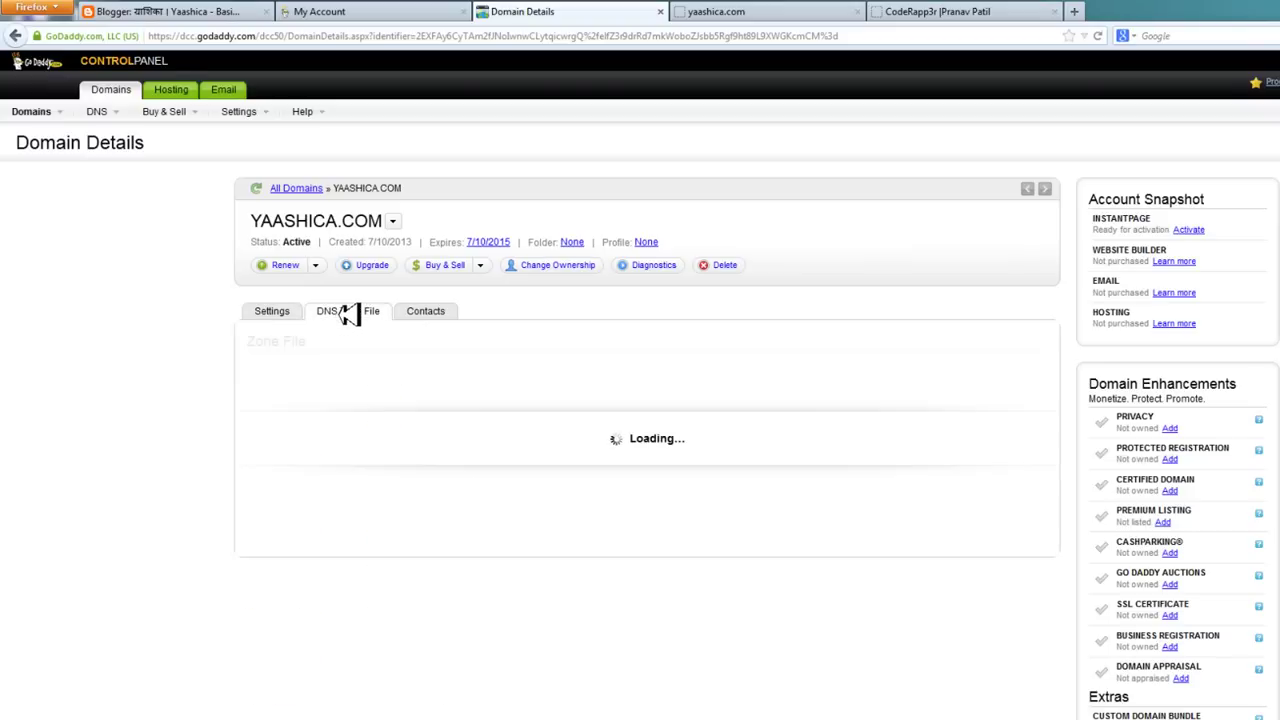
scroll(460, 414, "down", 5)
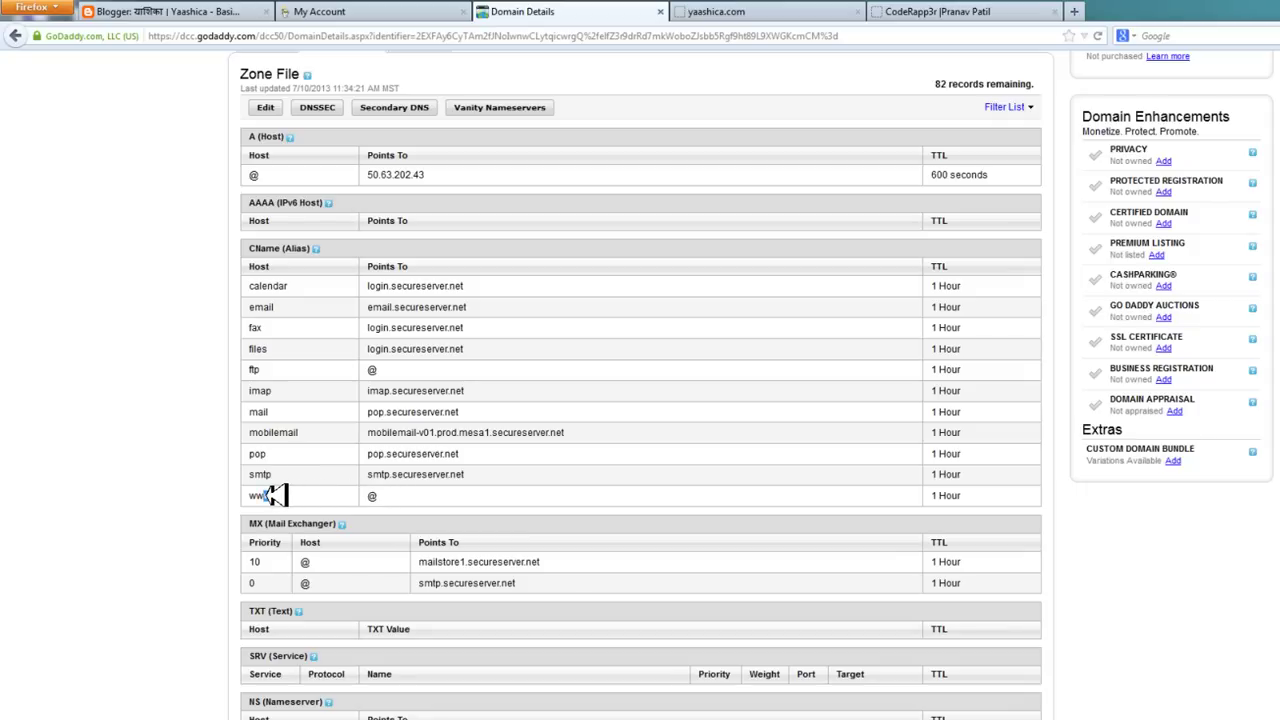
scroll(308, 495, "up", 2)
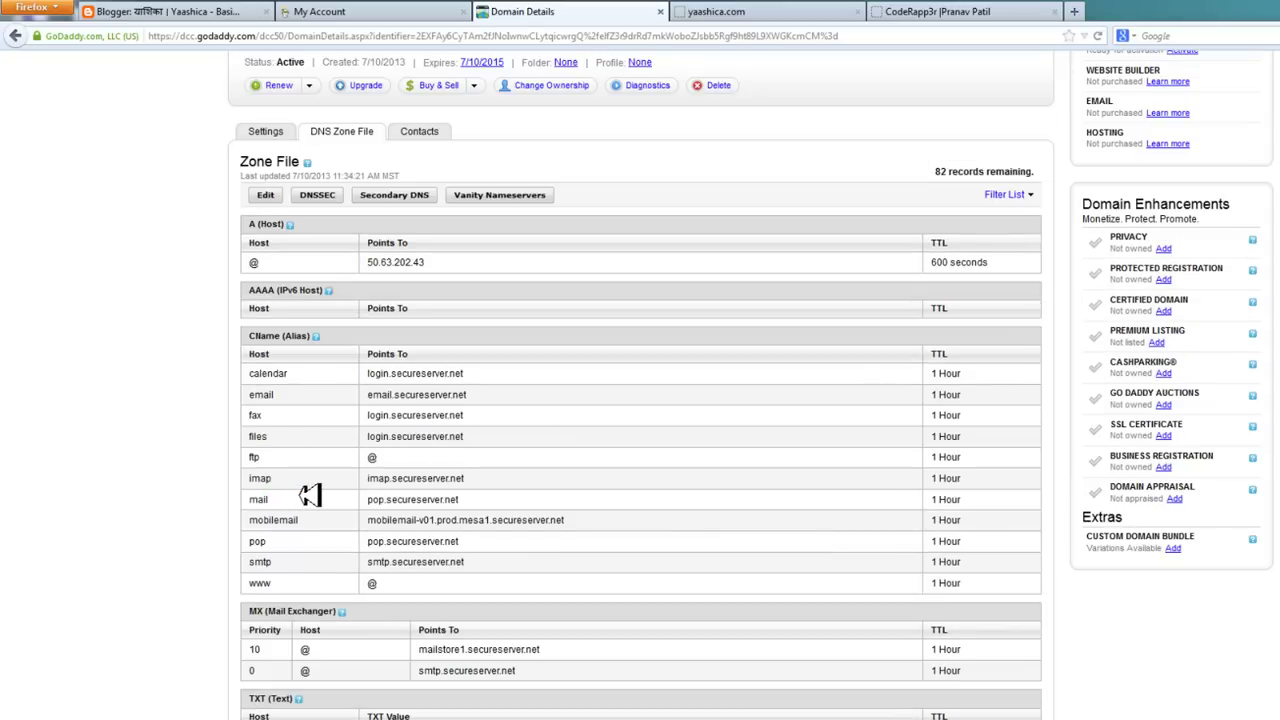
left_click(272, 195)
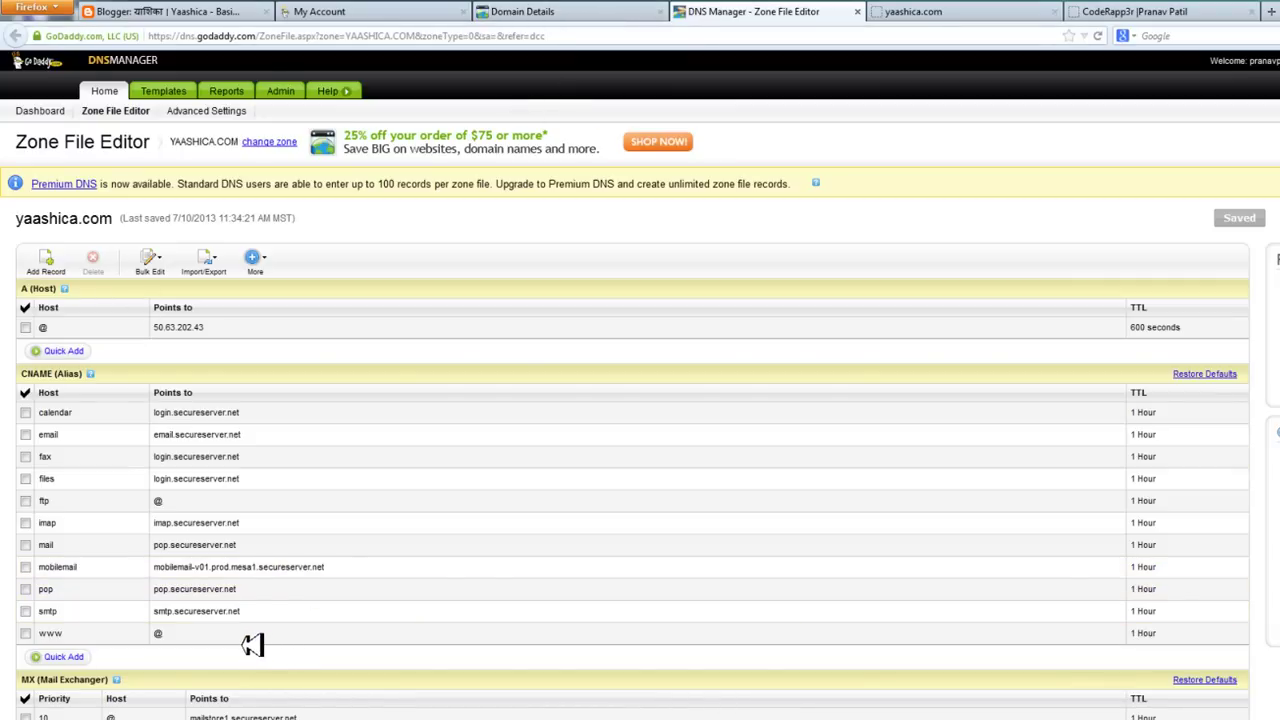
Copy the ghs.google.com destination from Blogger's CNAME instructions
left_click(145, 11)
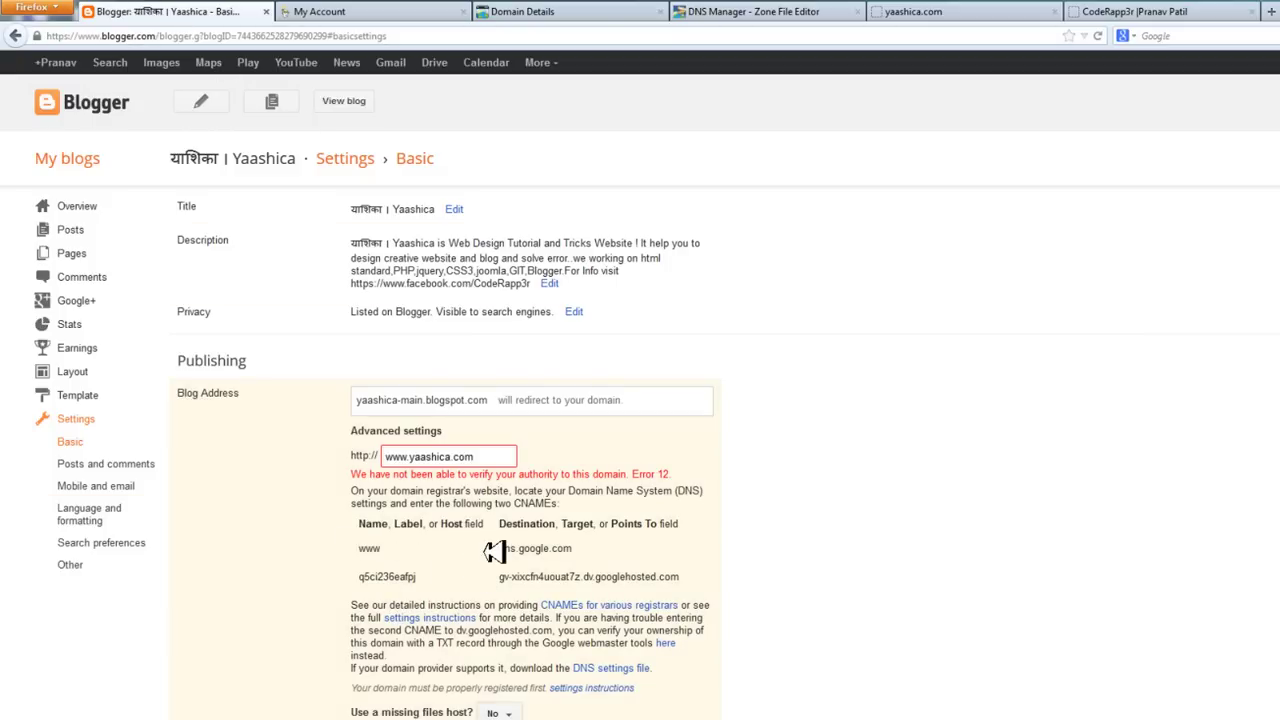
left_click_drag(499, 548, 572, 548)
right_click(572, 548)
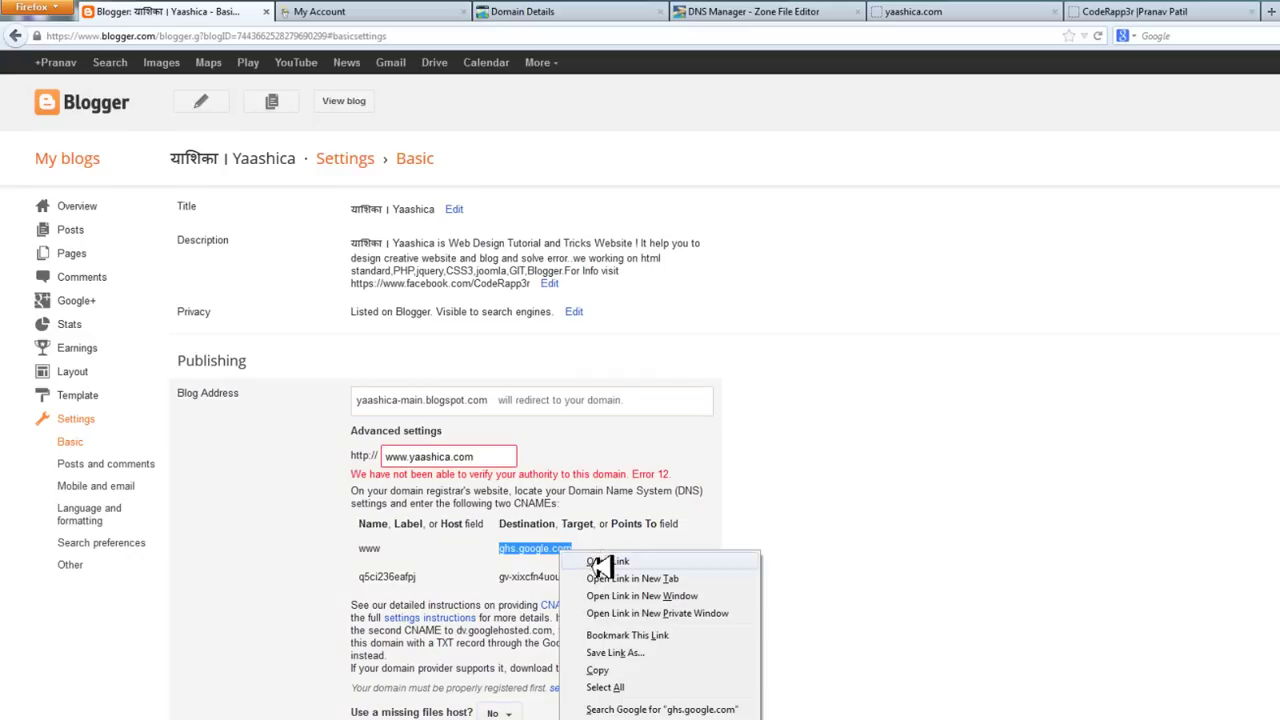
left_click(628, 665)
Replace the www CNAME's @ target with ghs.google.com and select Blogger's second CNAME host name
left_click(340, 11)
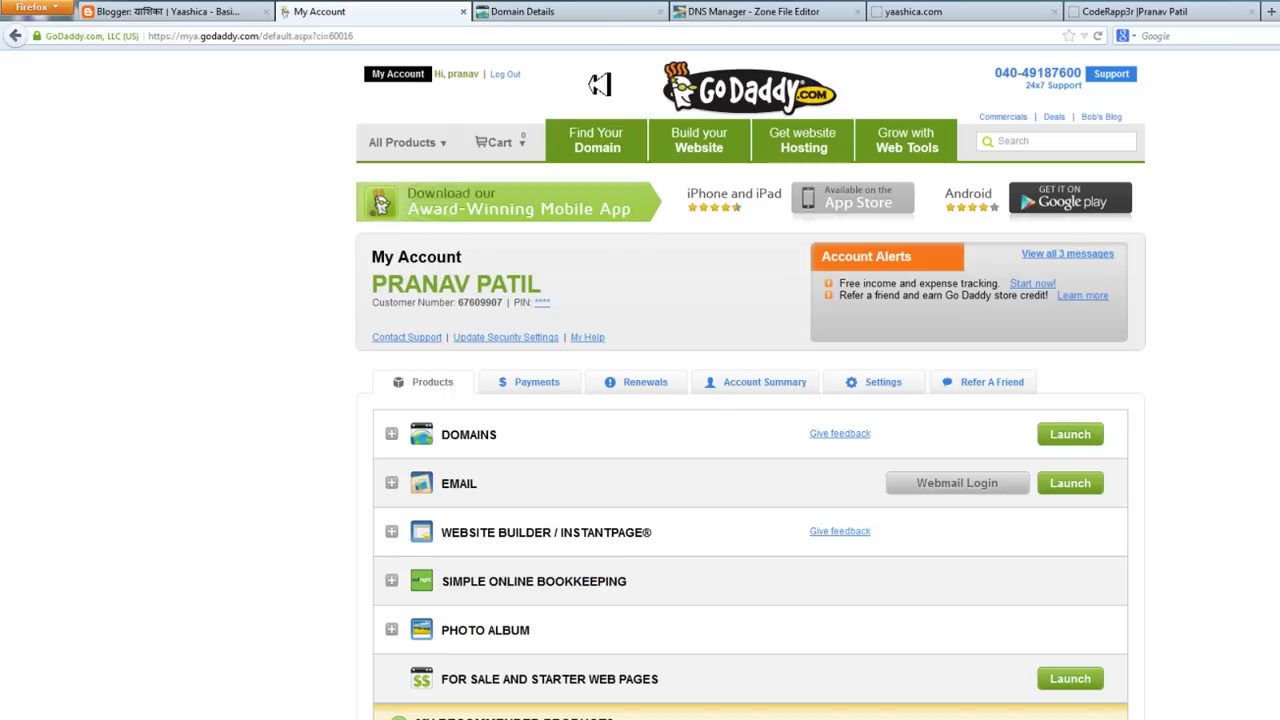
left_click(700, 11)
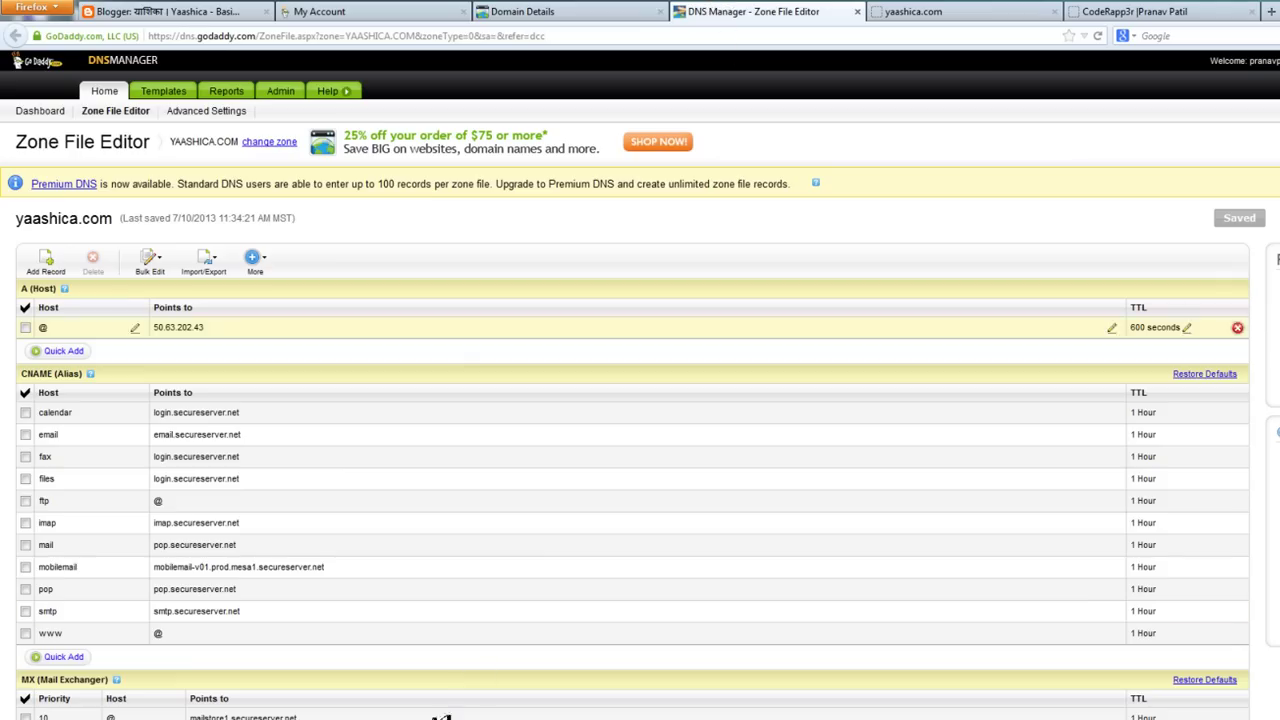
left_click(147, 633)
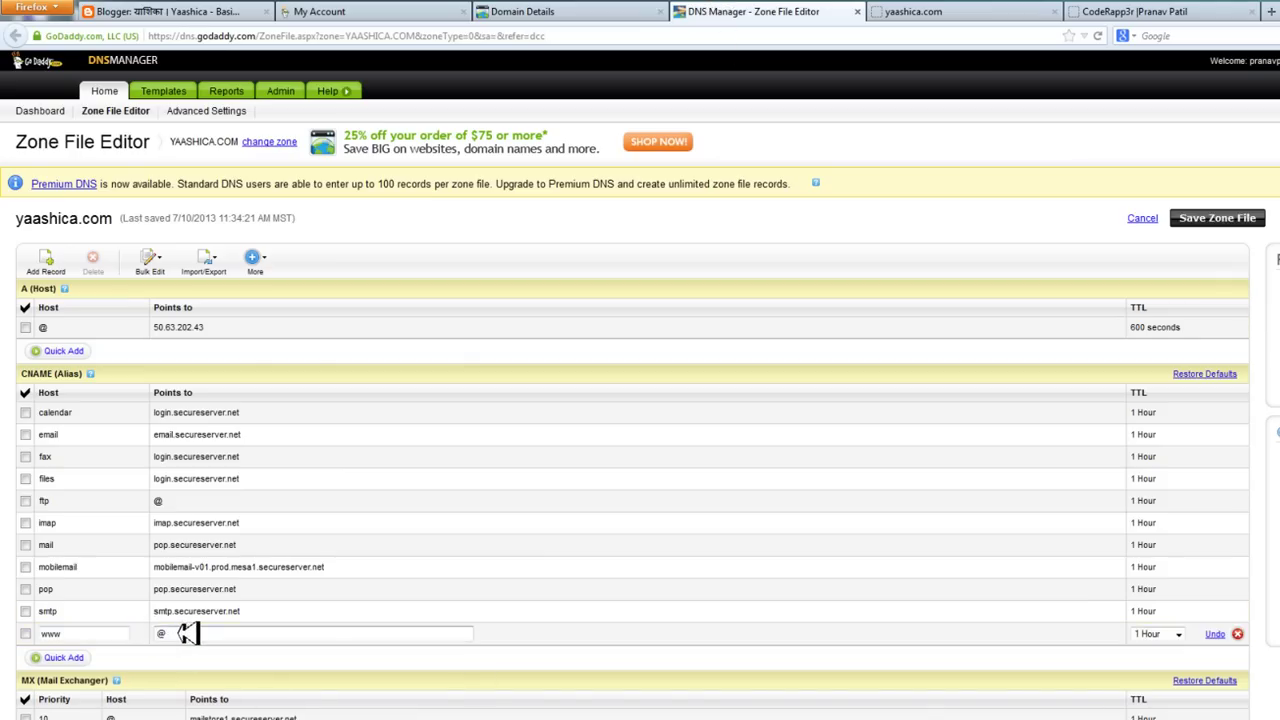
left_click_drag(207, 638, 144, 625)
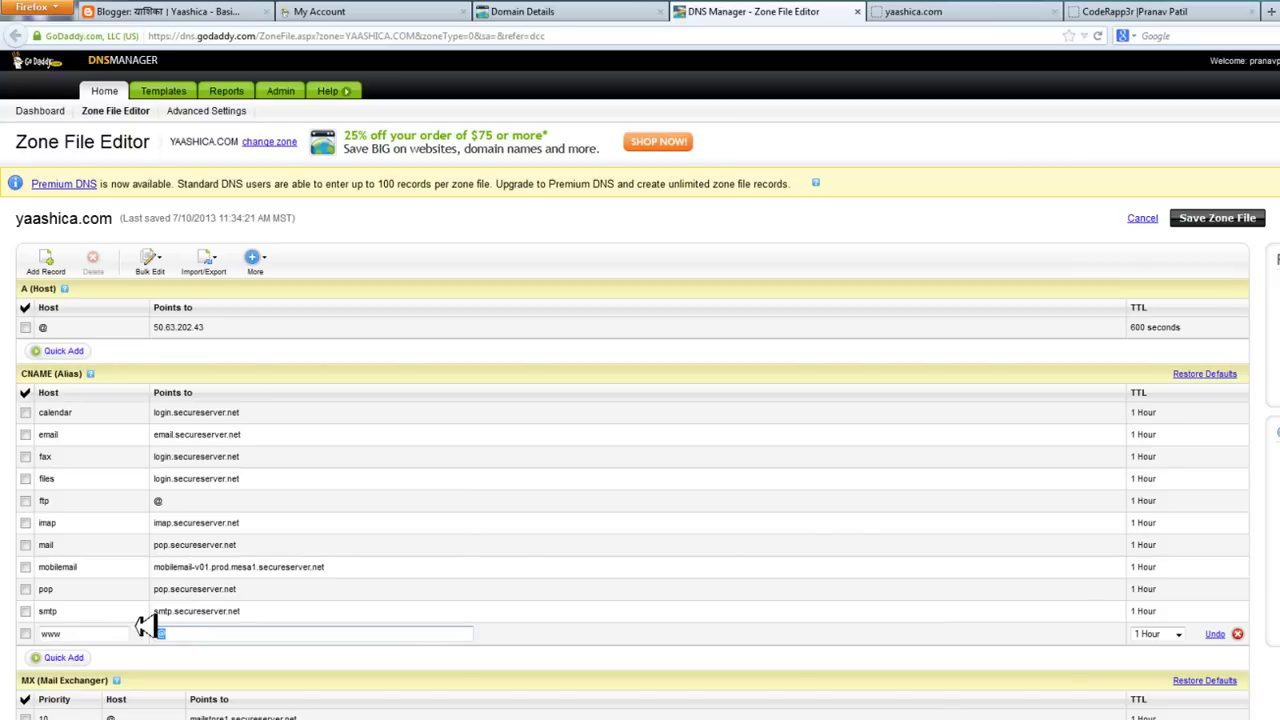
key("ctrl+v")
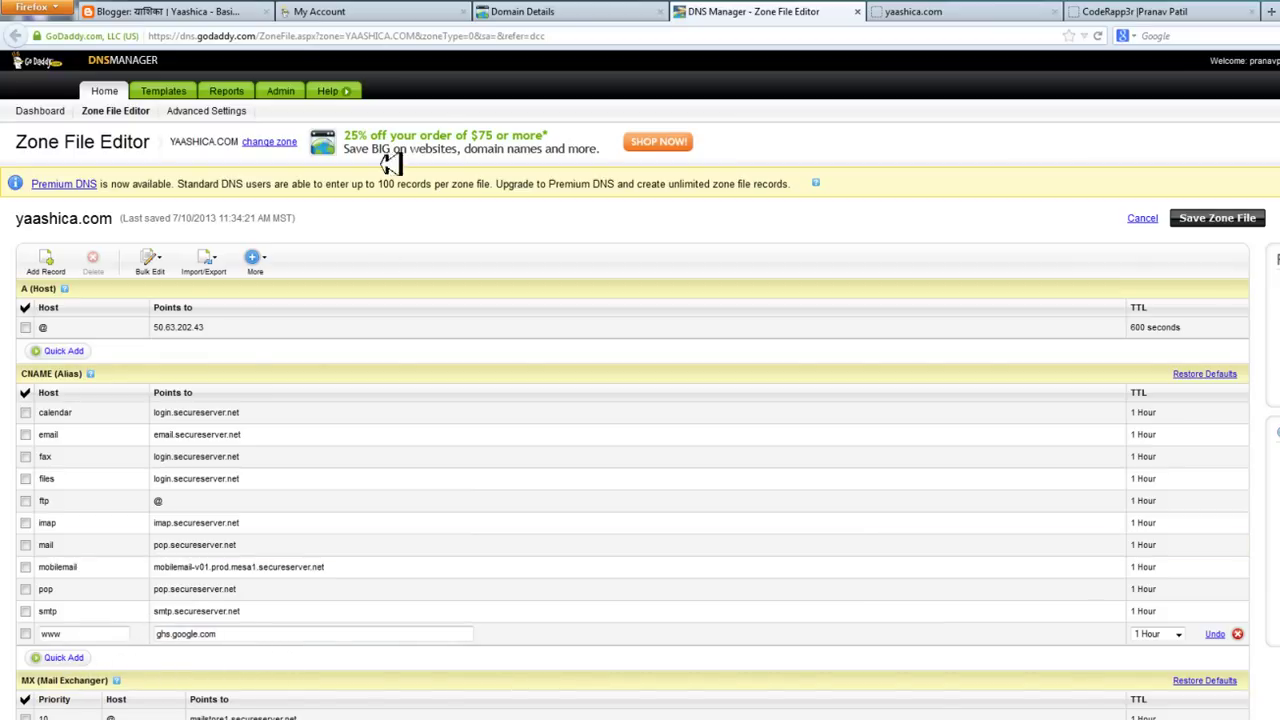
left_click(166, 11)
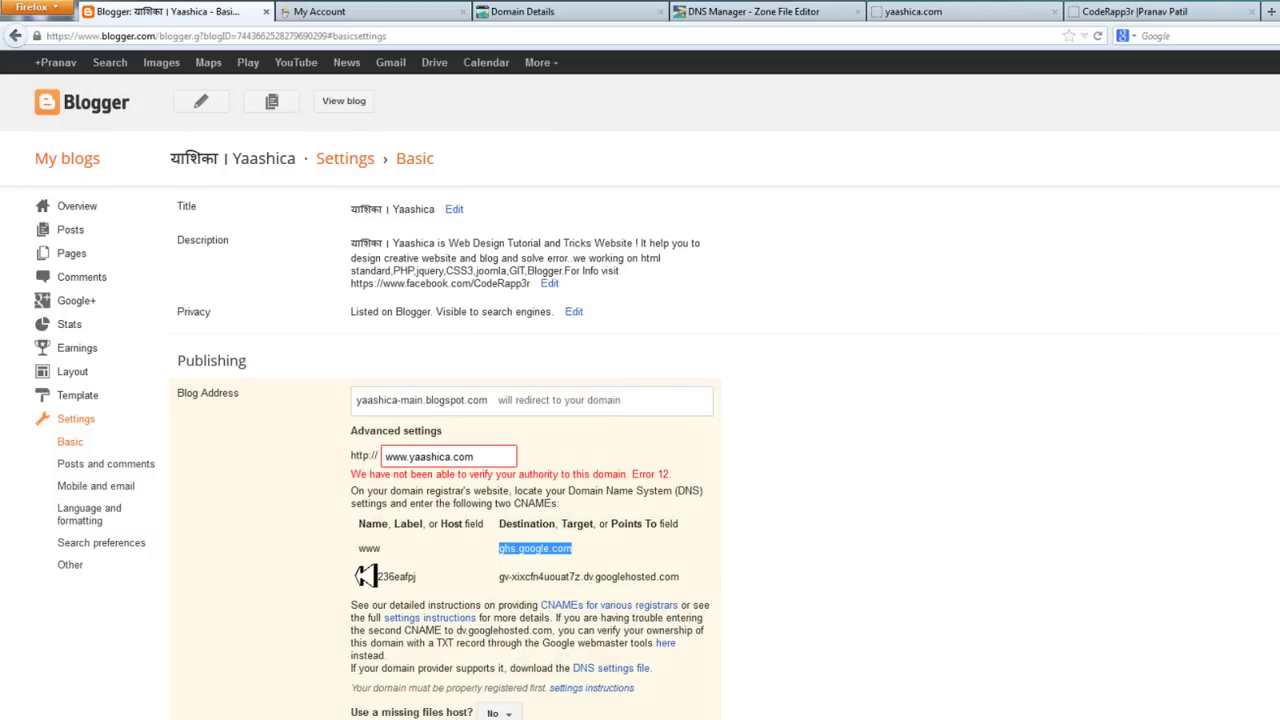
left_click_drag(360, 576, 430, 577)
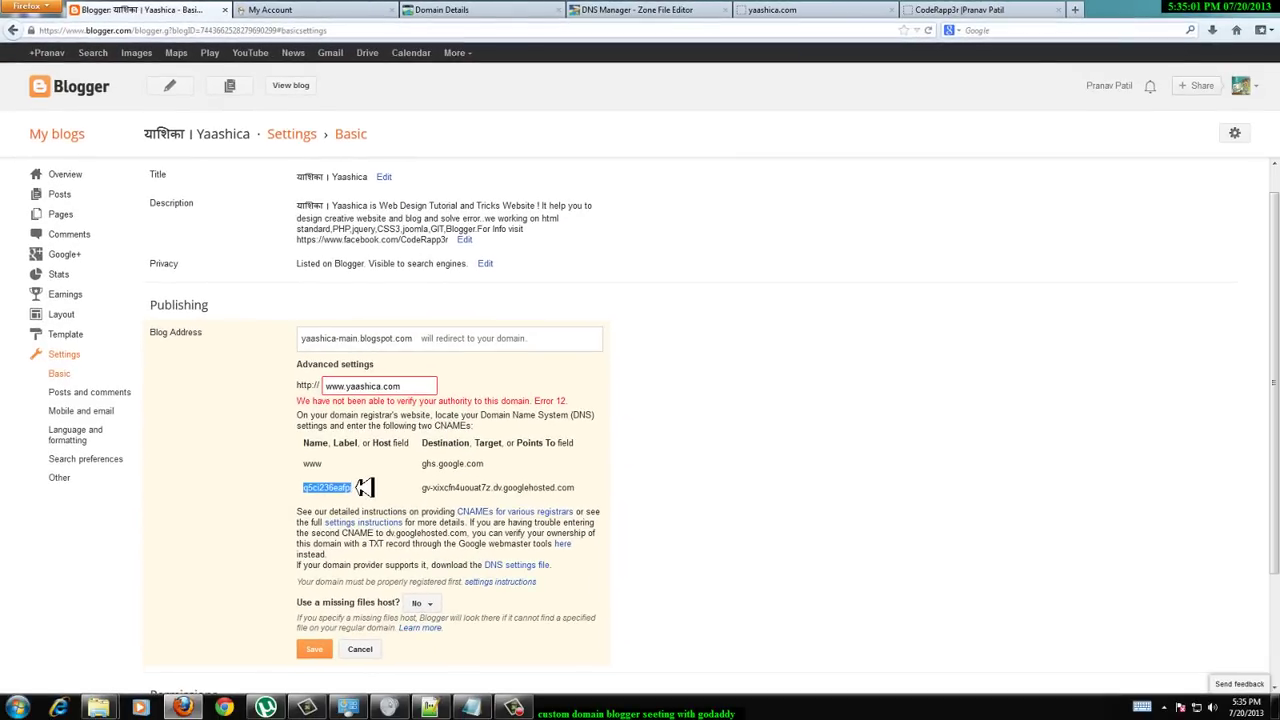
Quick Add a new CNAME row in the zone file editor for host q5ci236eafpj
left_click(285, 10)
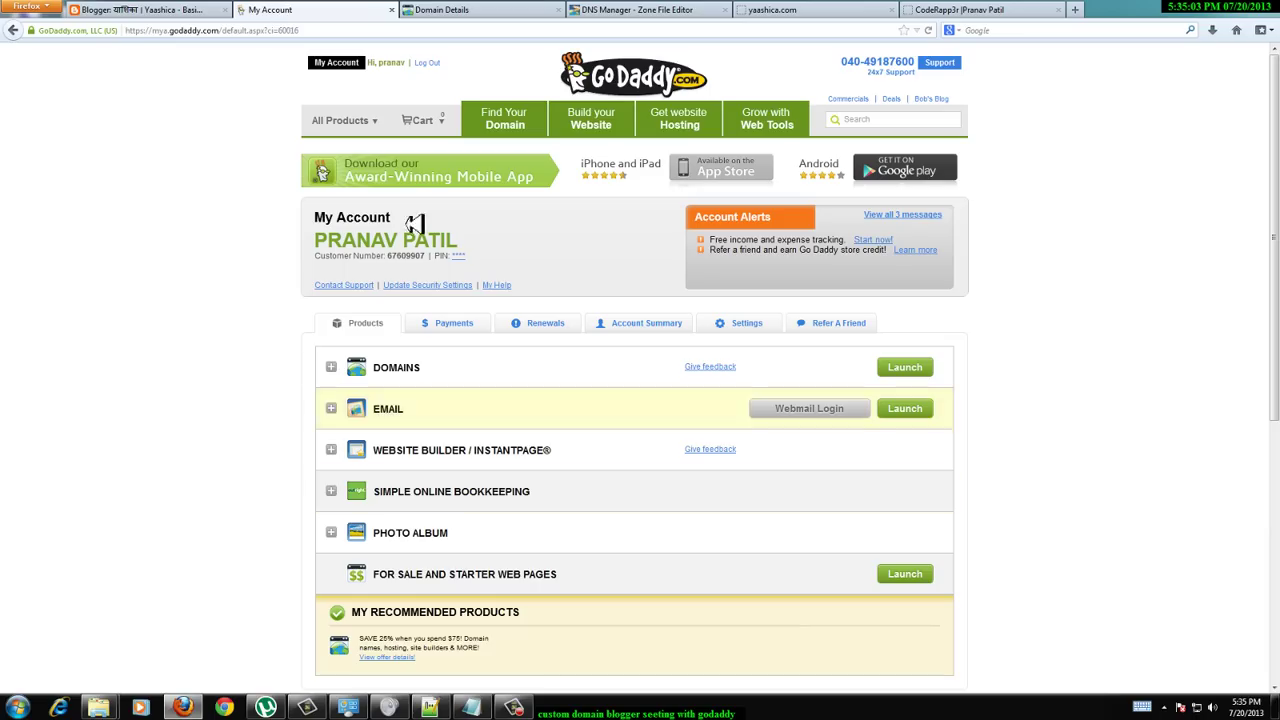
left_click(660, 9)
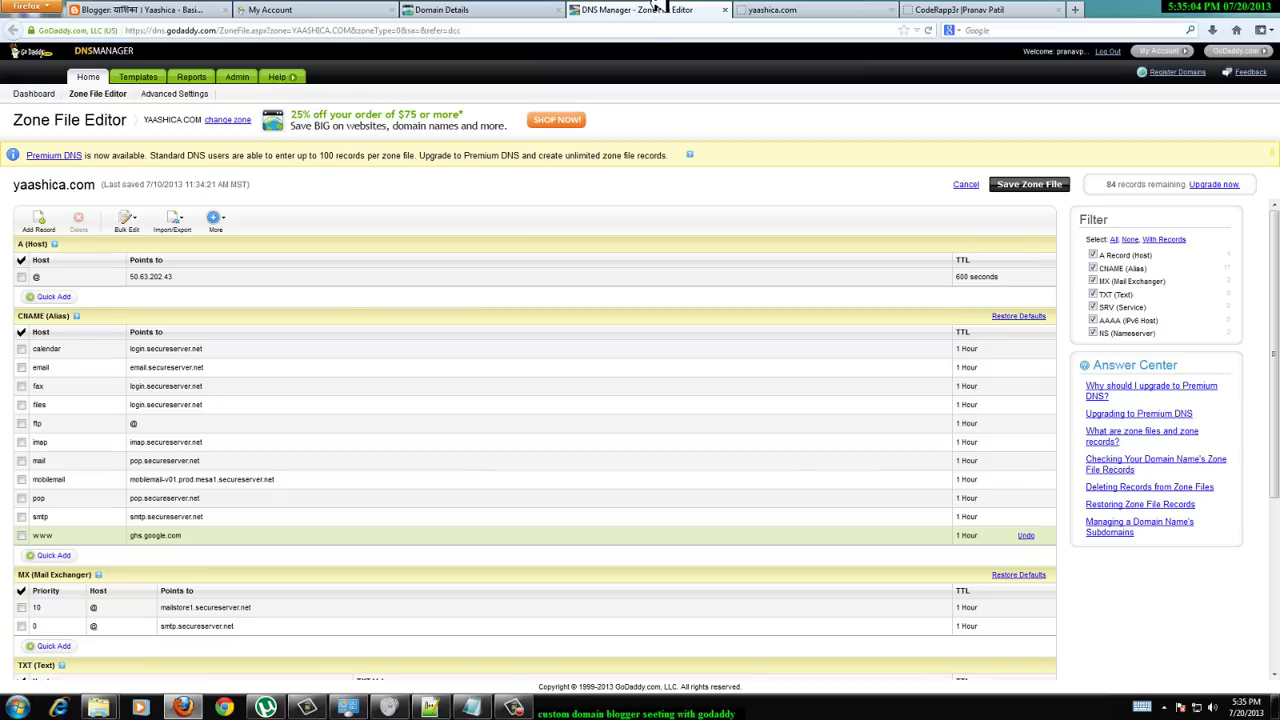
left_click(47, 555)
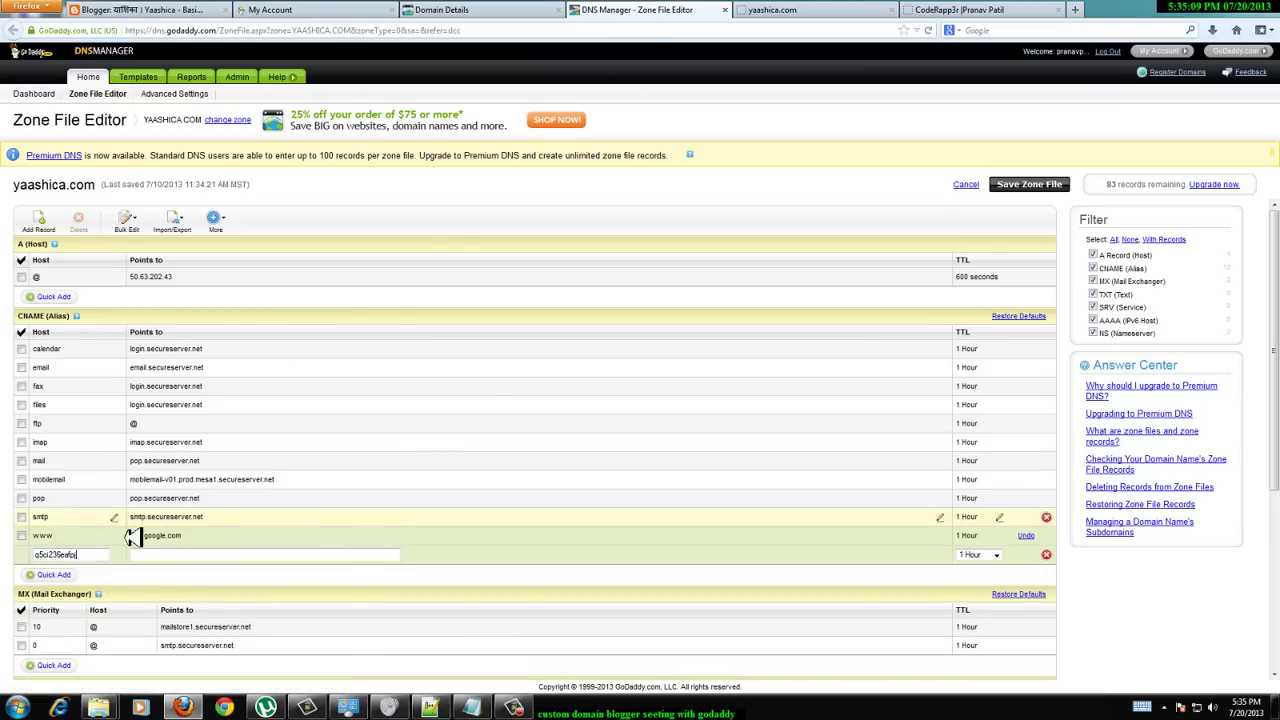
left_click(160, 556)
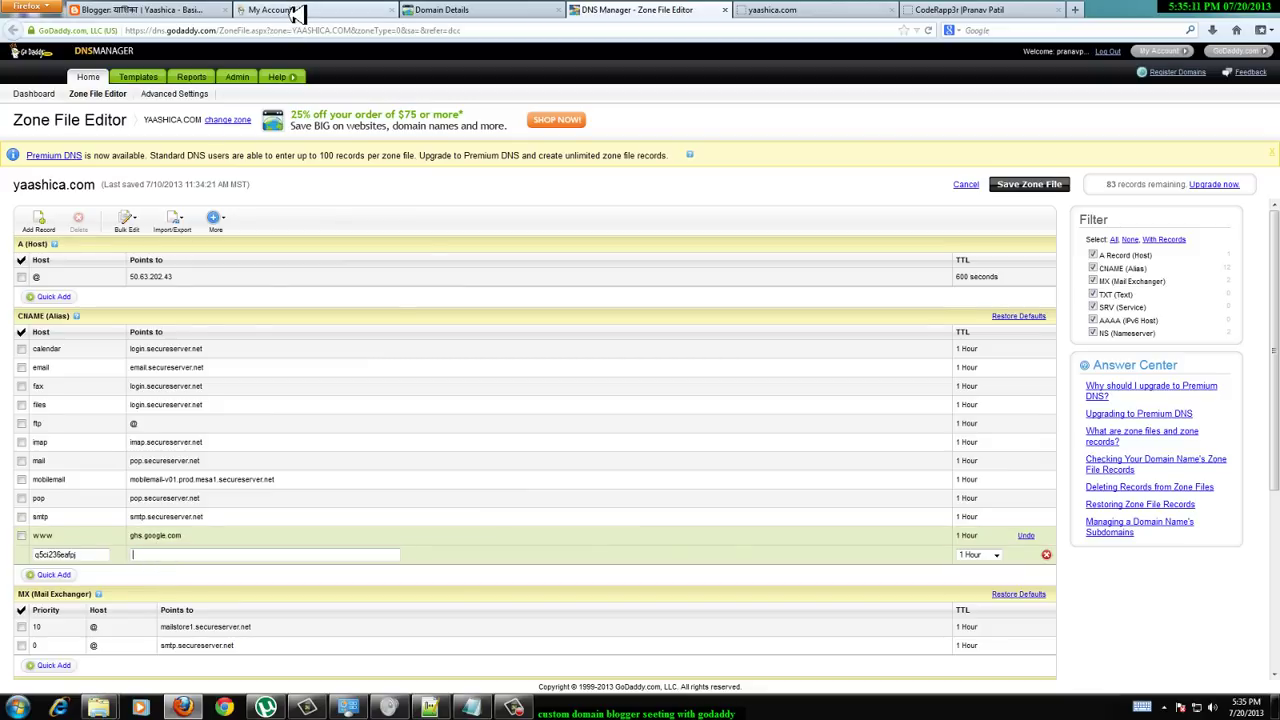
Paste Blogger's dv.googlehosted.com destination into the new CNAME's Points to field and confirm the record
left_click(172, 9)
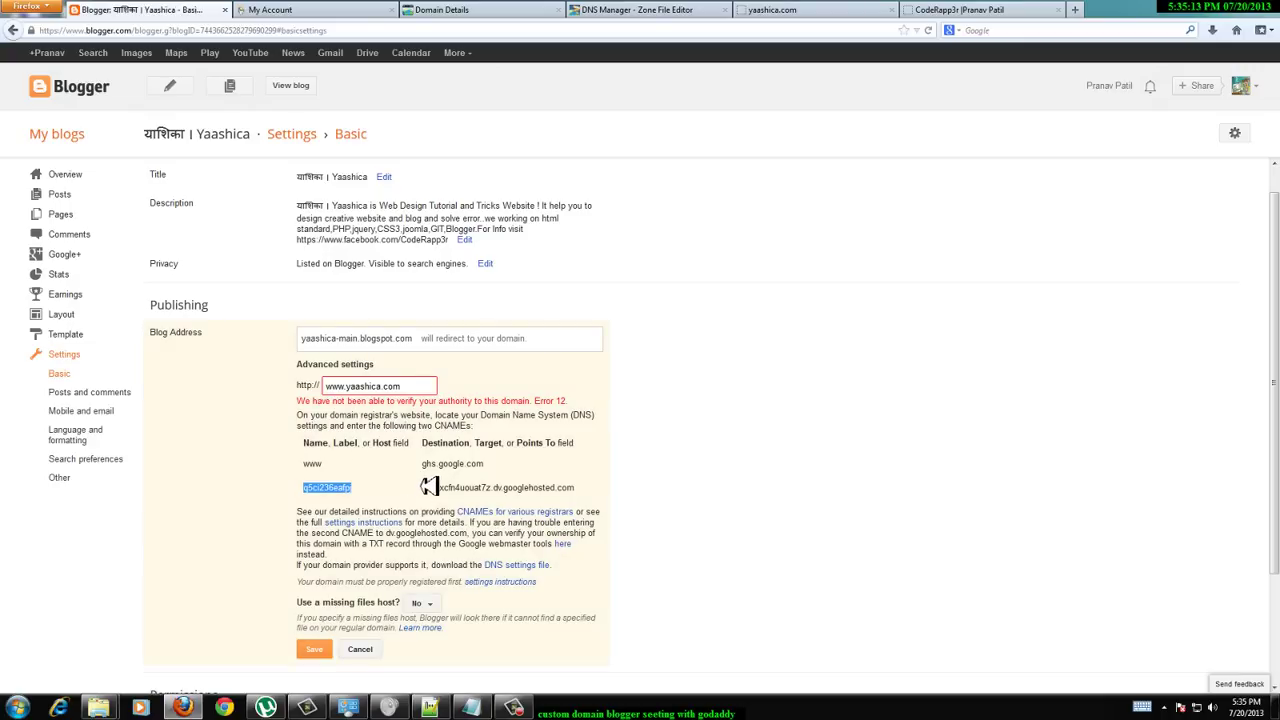
left_click_drag(424, 487, 580, 491)
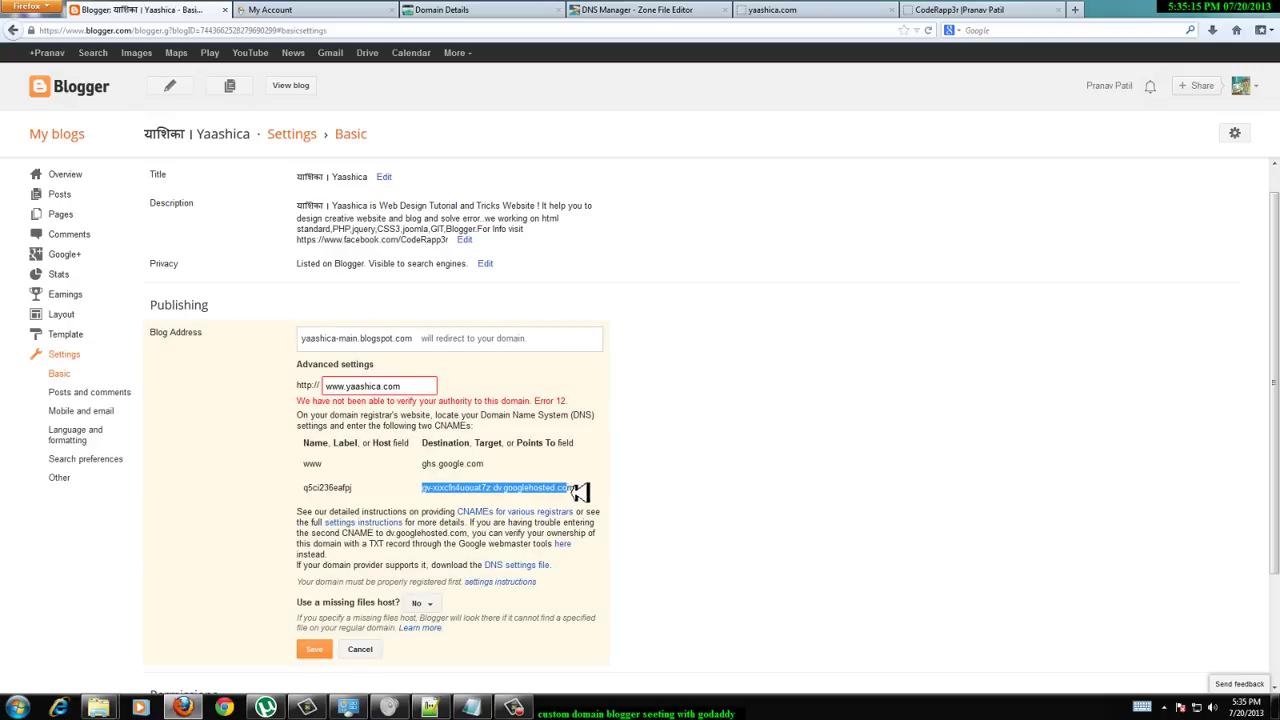
left_click(315, 9)
left_click(776, 7)
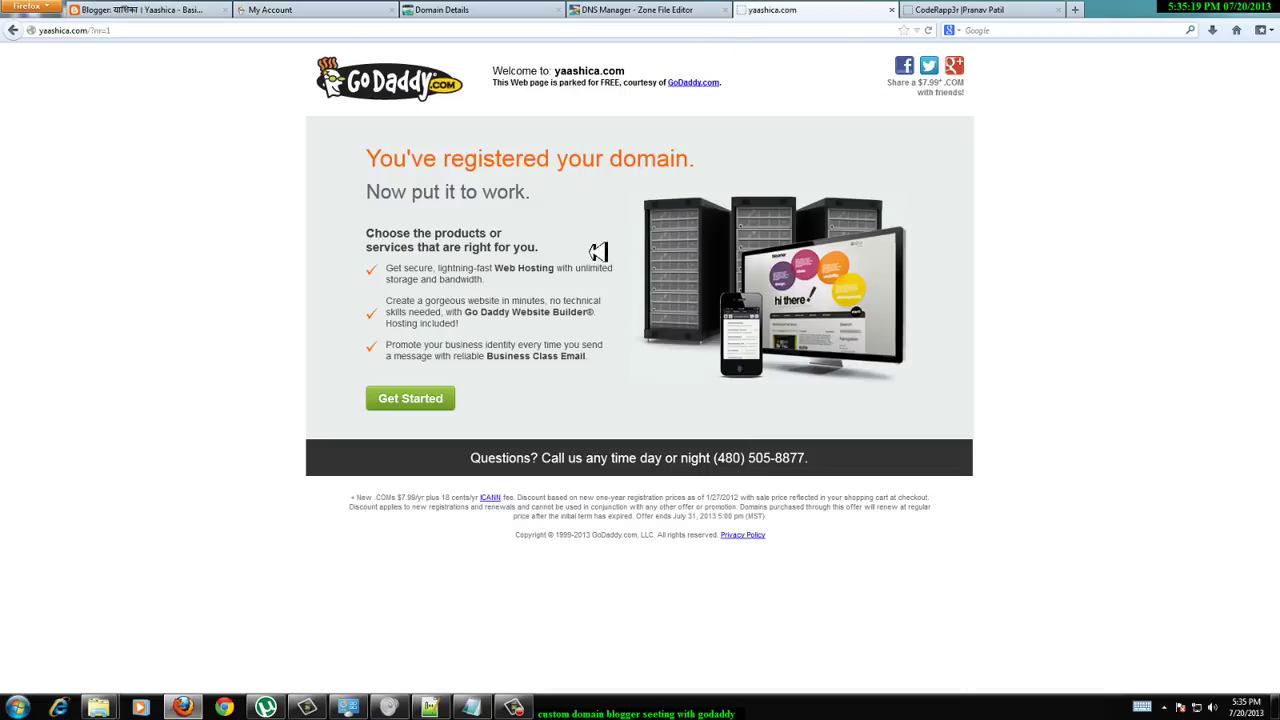
left_click(700, 9)
left_click(229, 558)
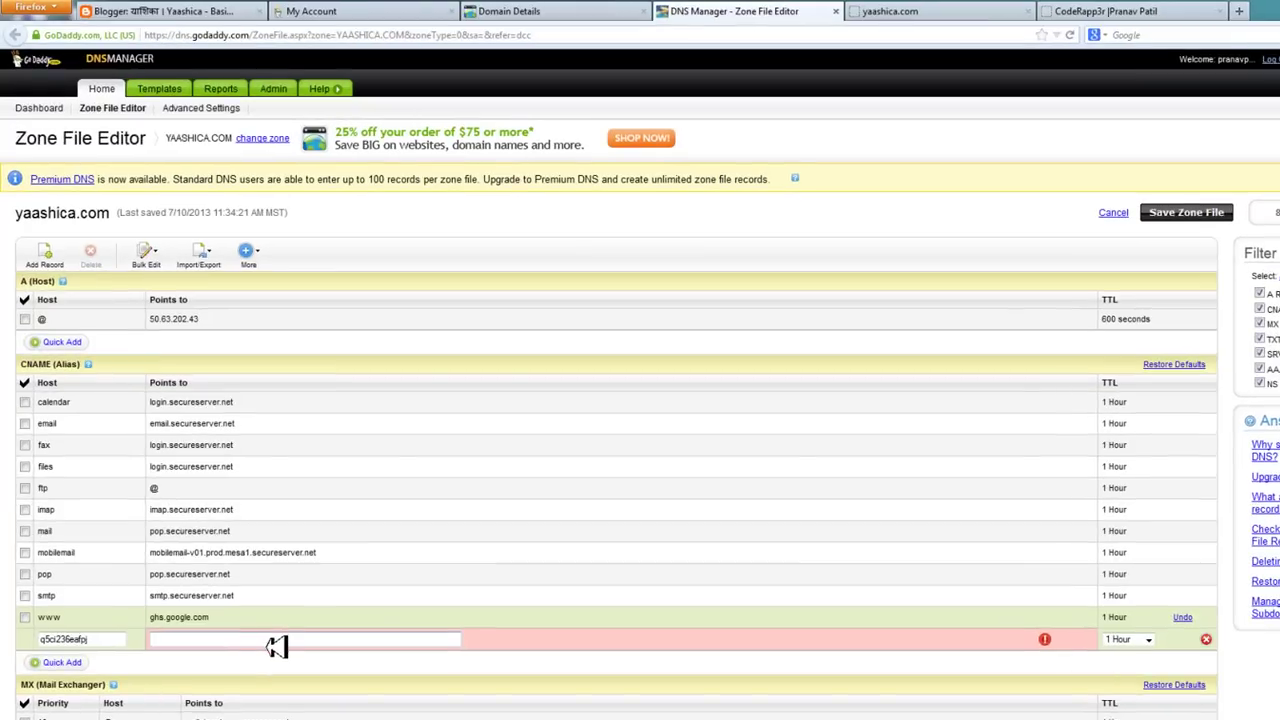
type("gv-xixcfn4uouat7z.dv.googlehosted.com")
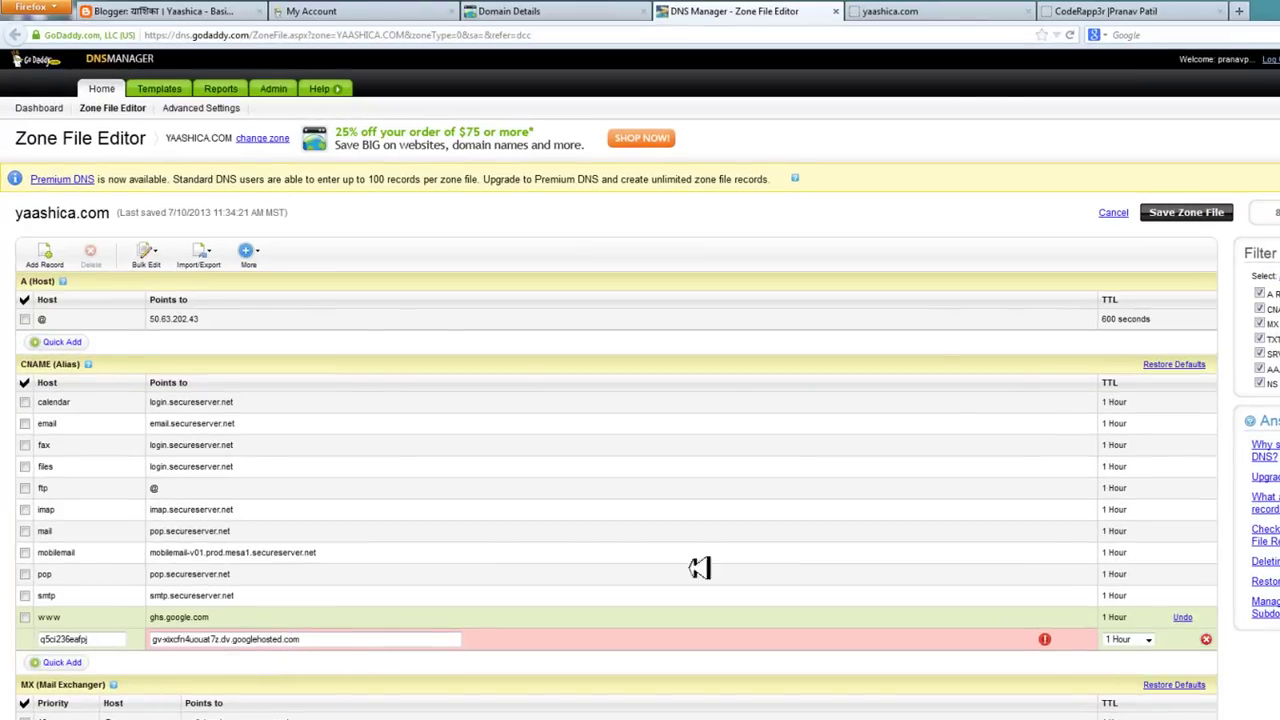
left_click(530, 640)
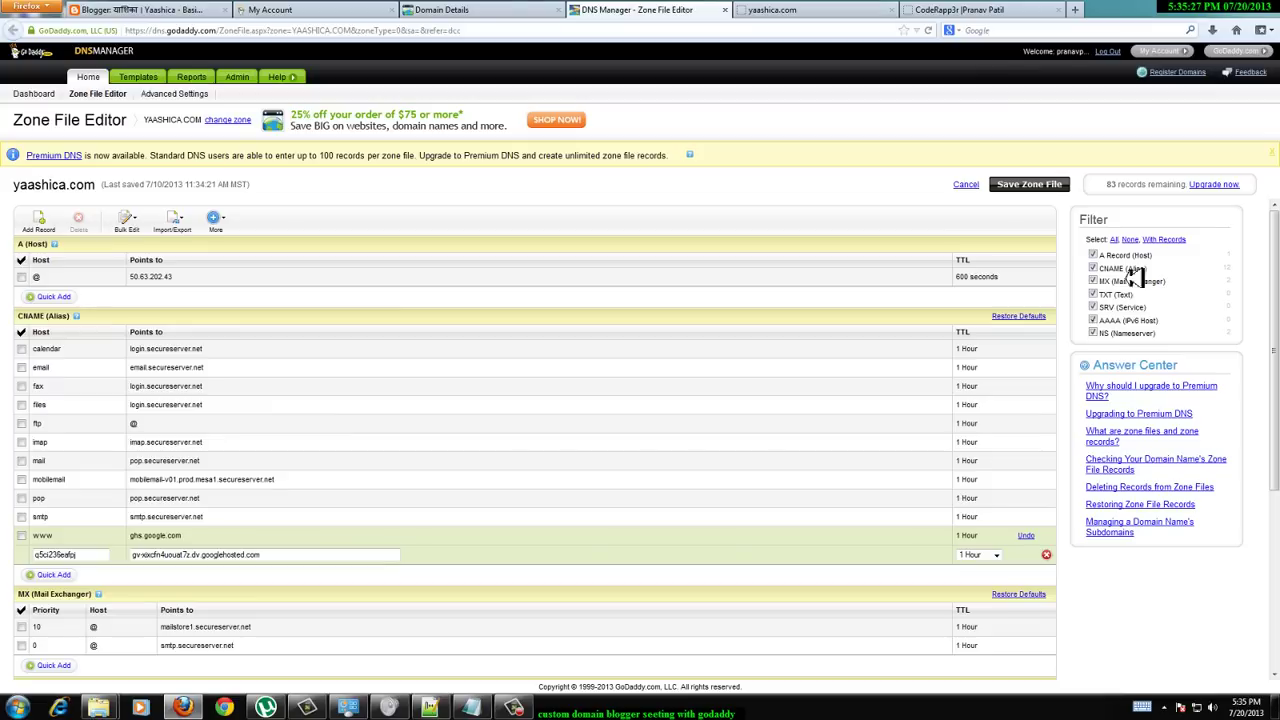
Save yaashica.com's zone file, confirm and dismiss the notices, and return to Blogger's publishing settings
left_click(1036, 184)
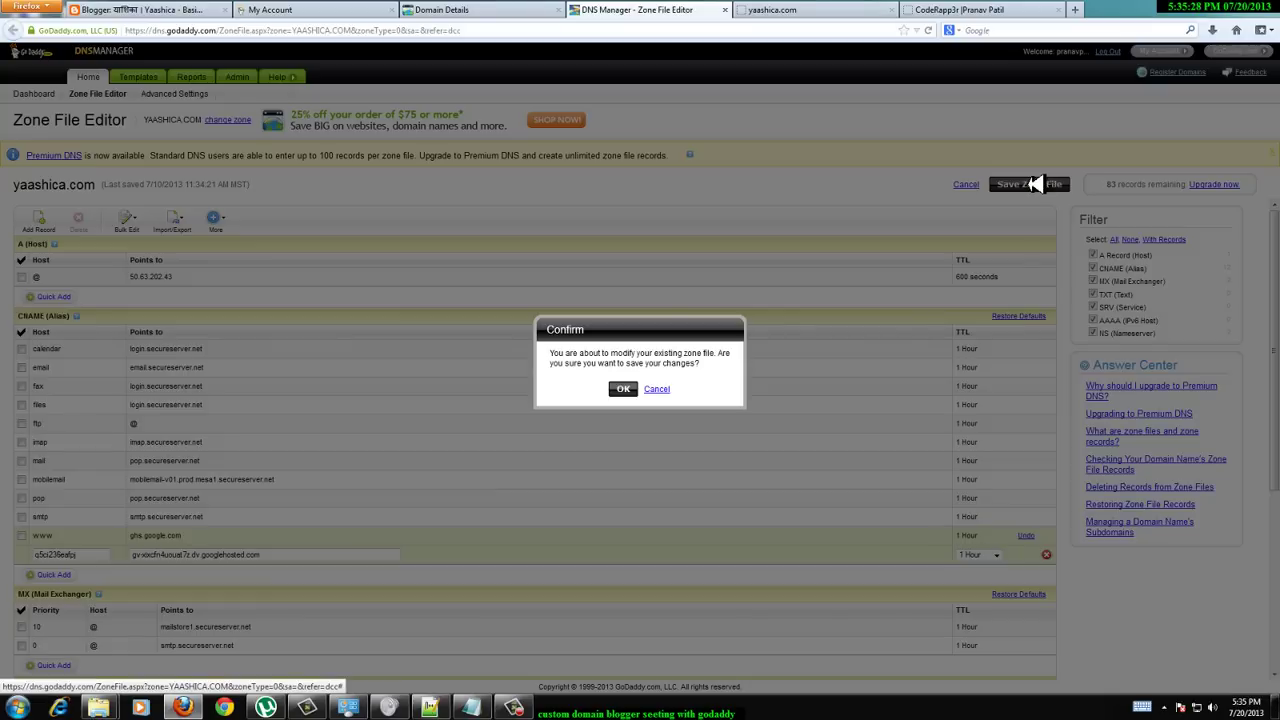
left_click(624, 388)
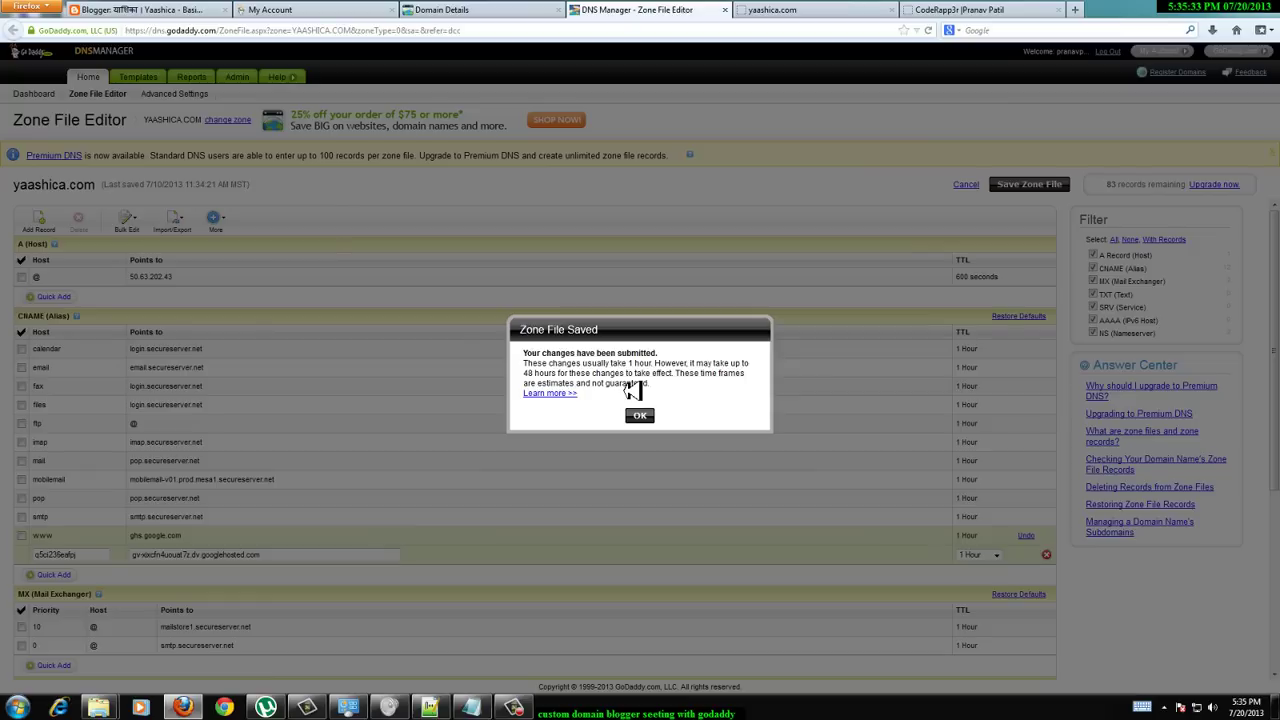
left_click(650, 415)
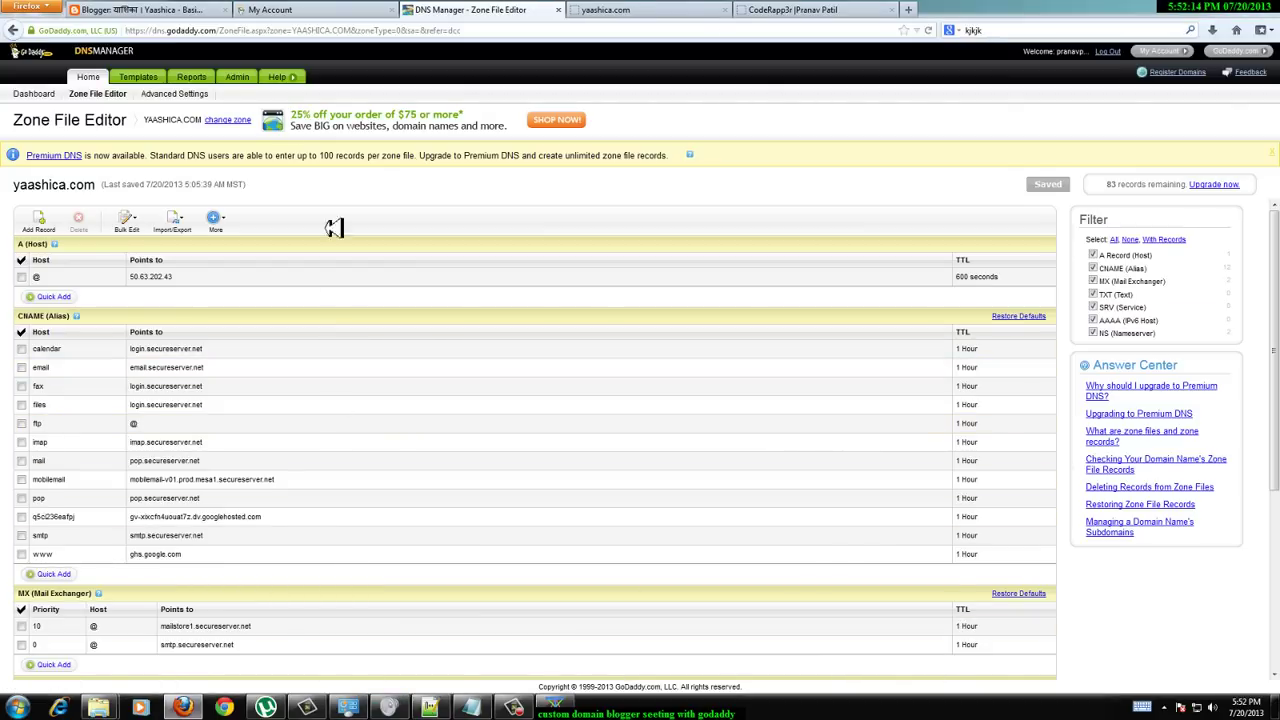
left_click(170, 9)
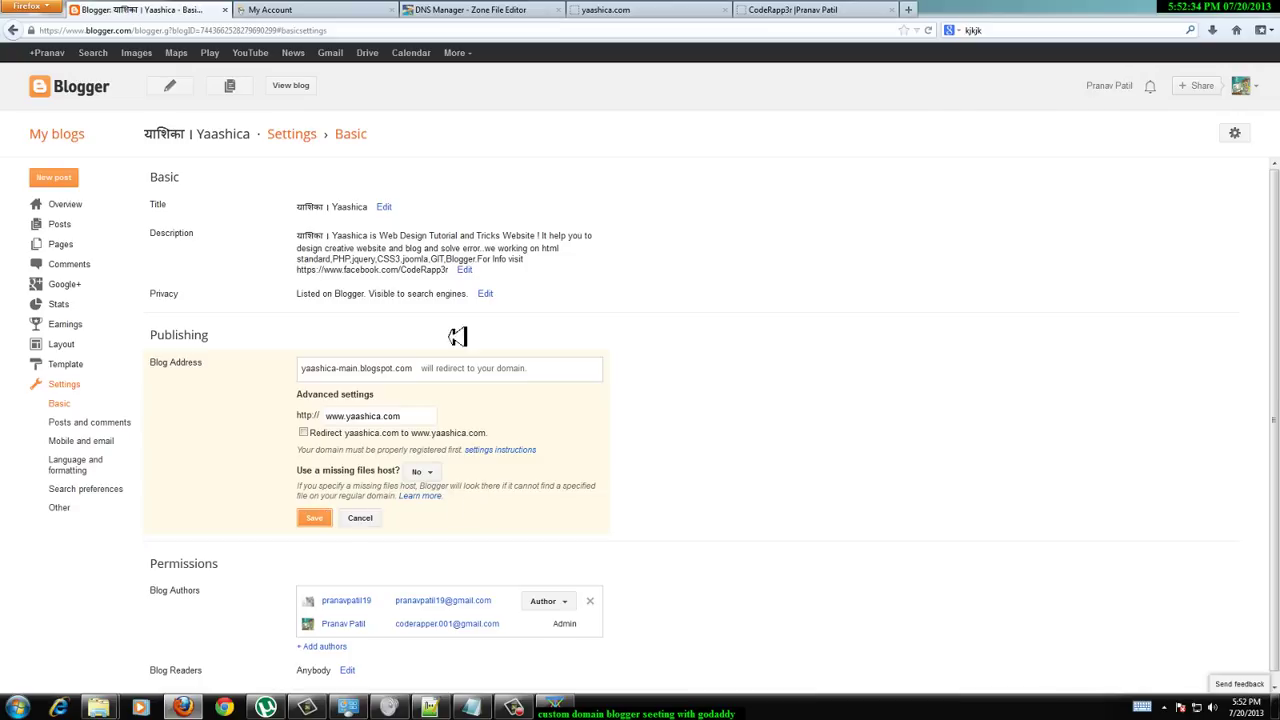
Open YAASHICA.COM's details, check its Forwarding settings (none), close them, and return to Domains
left_click(476, 9)
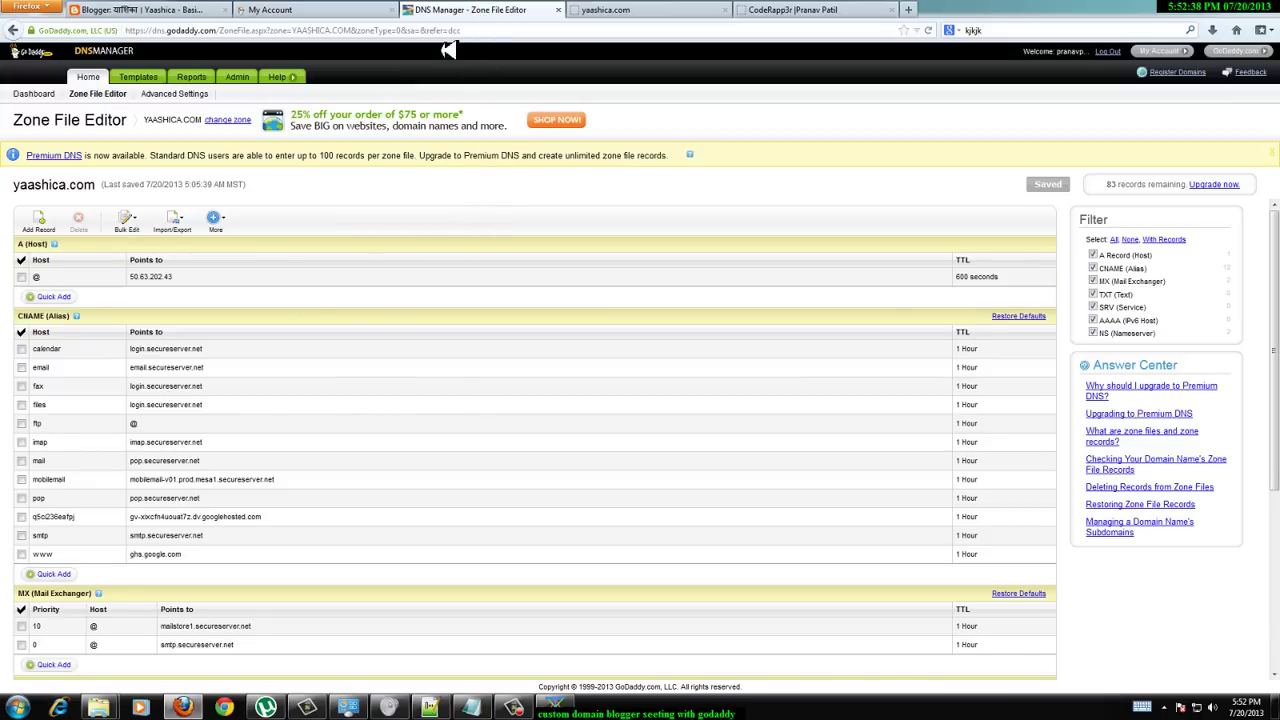
left_click(347, 9)
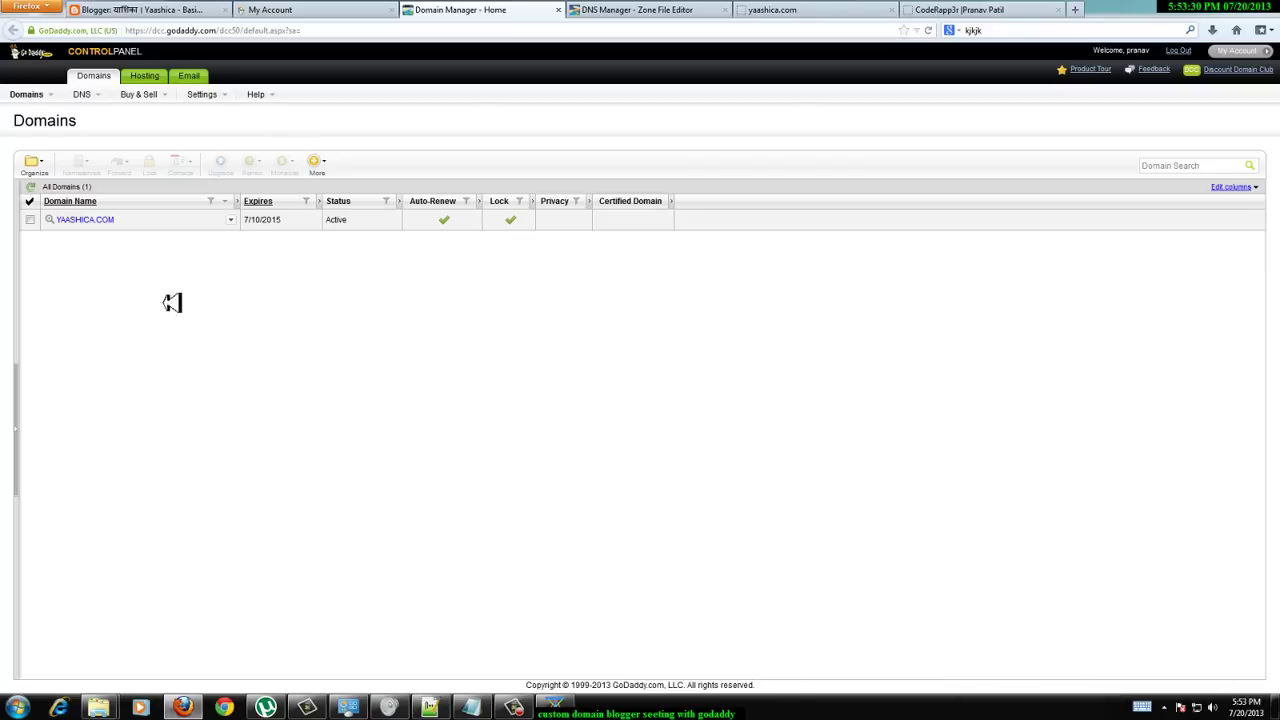
left_click(100, 219)
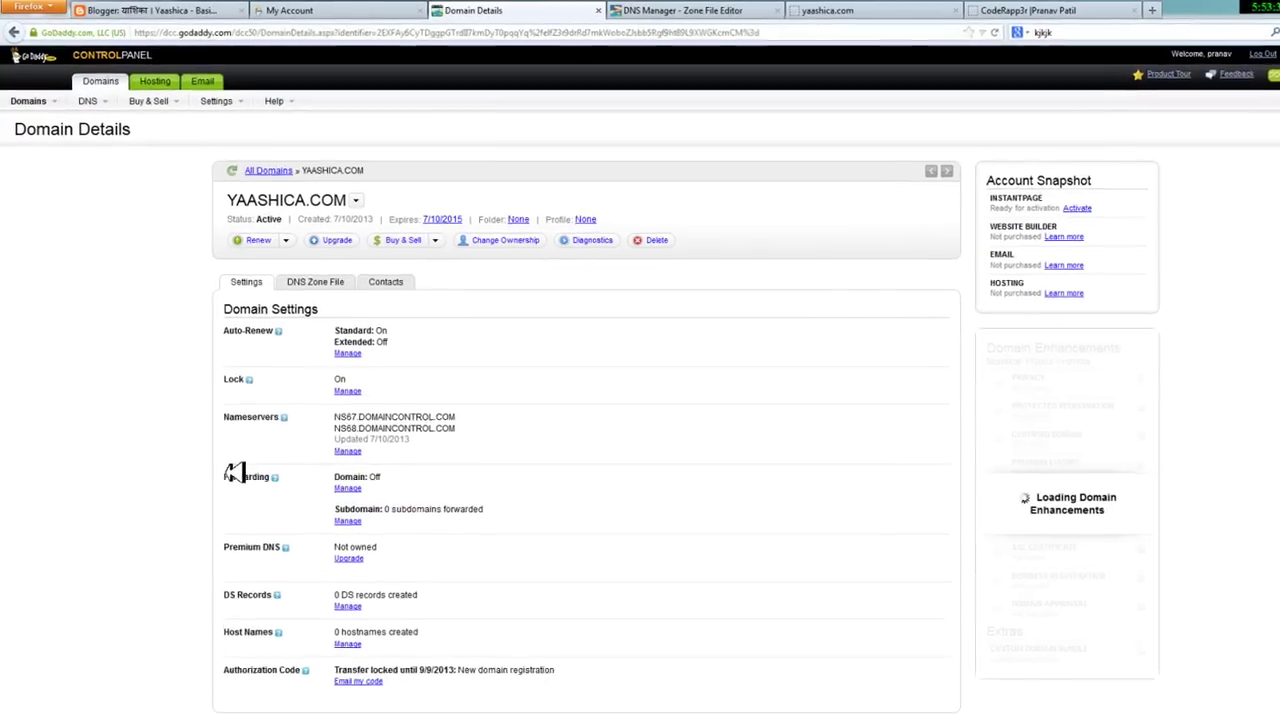
left_click_drag(230, 470, 274, 473)
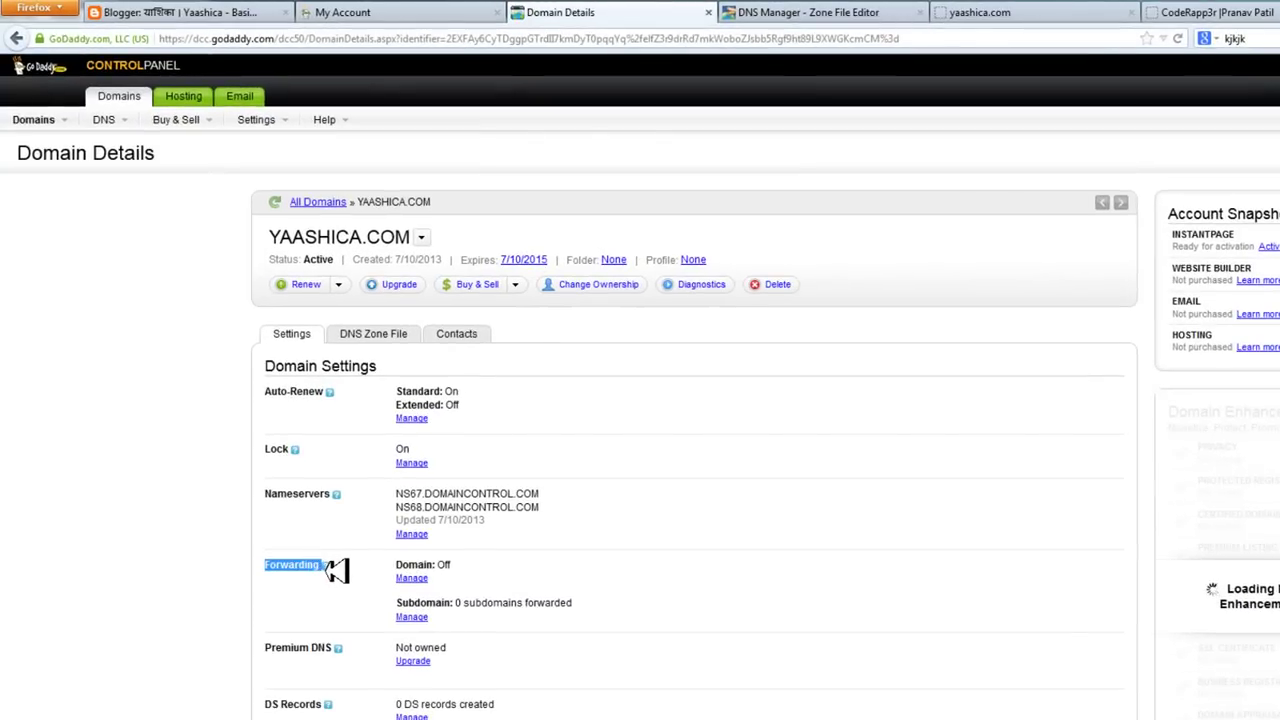
left_click(420, 577)
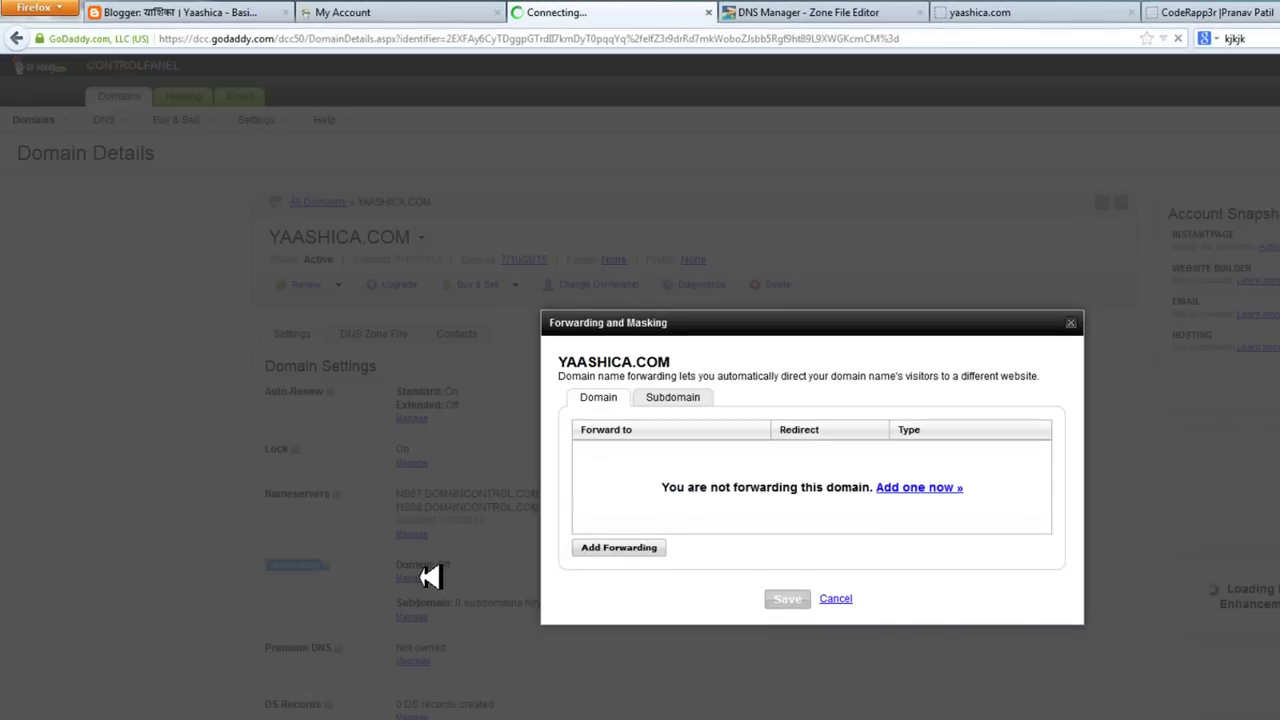
left_click(1070, 323)
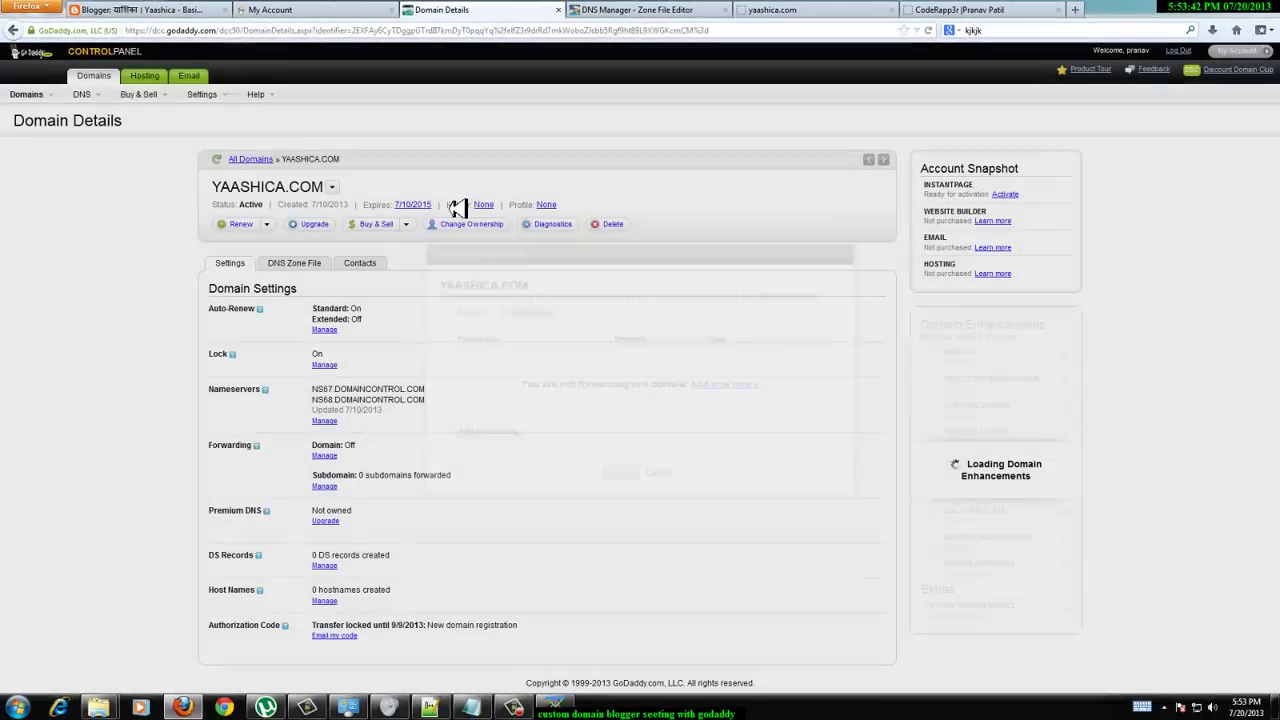
left_click(270, 10)
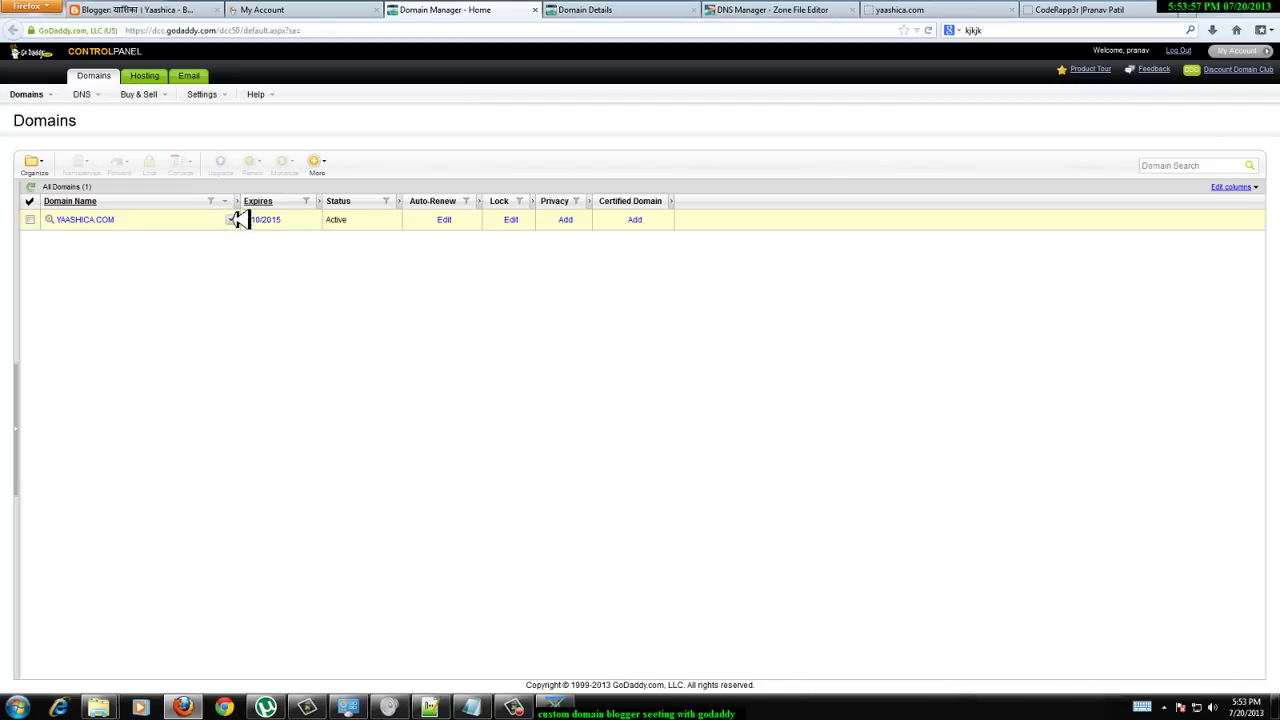
left_click(230, 221)
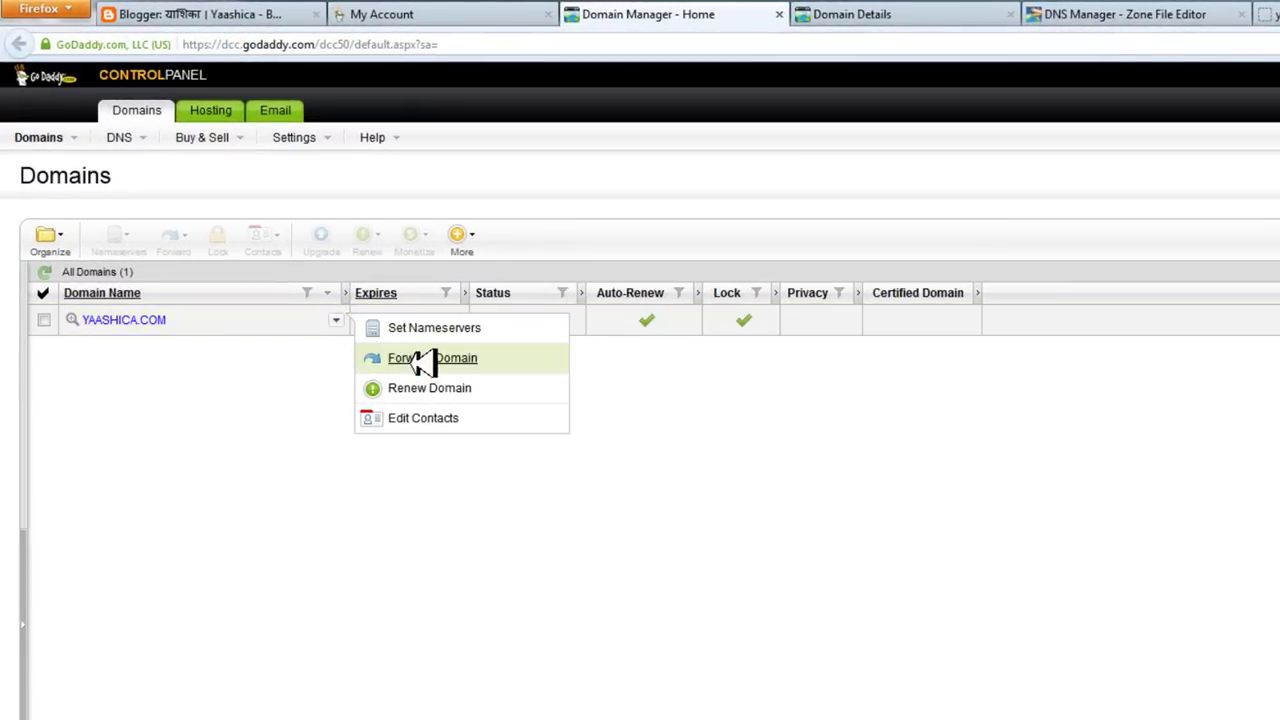
left_click(425, 358)
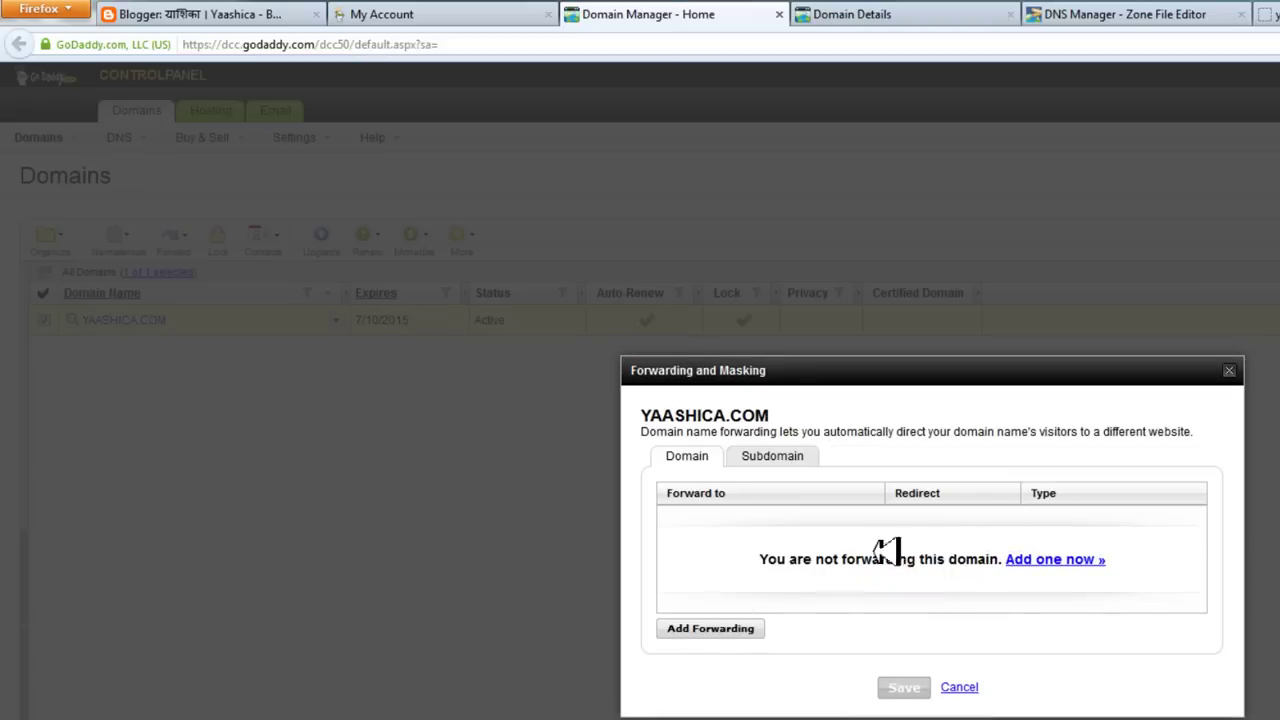
left_click(722, 624)
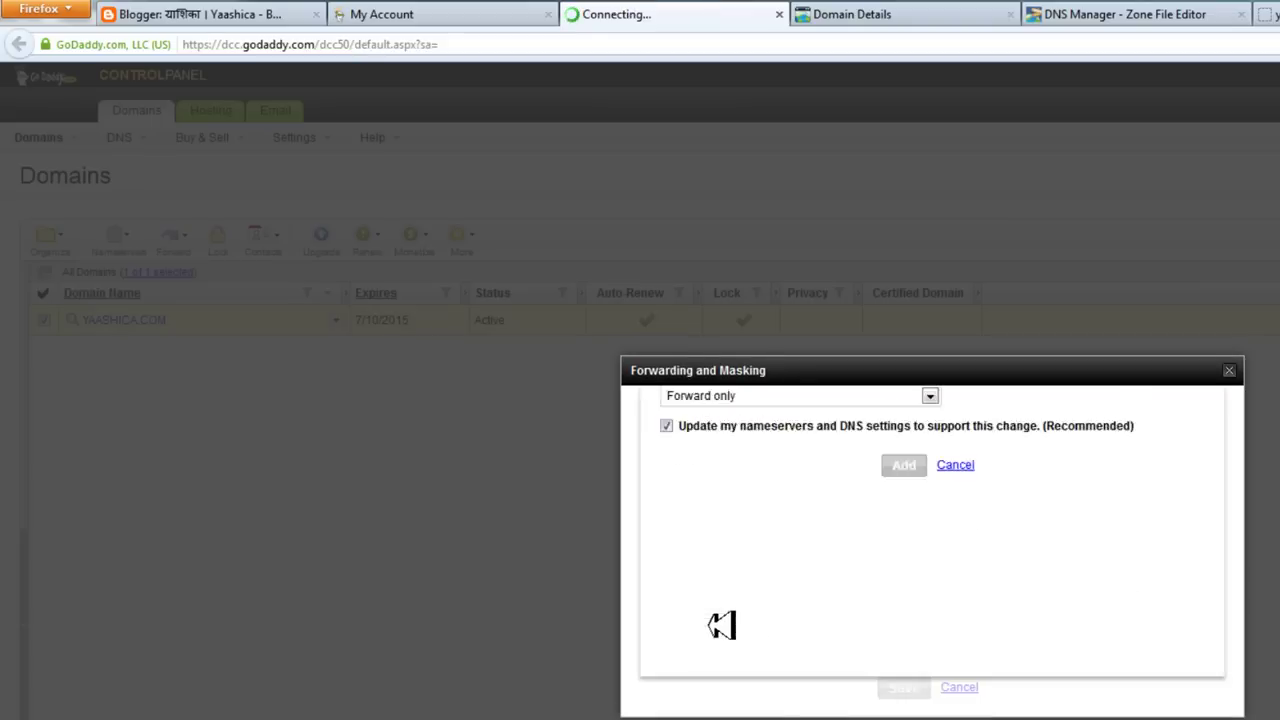
left_click(800, 486)
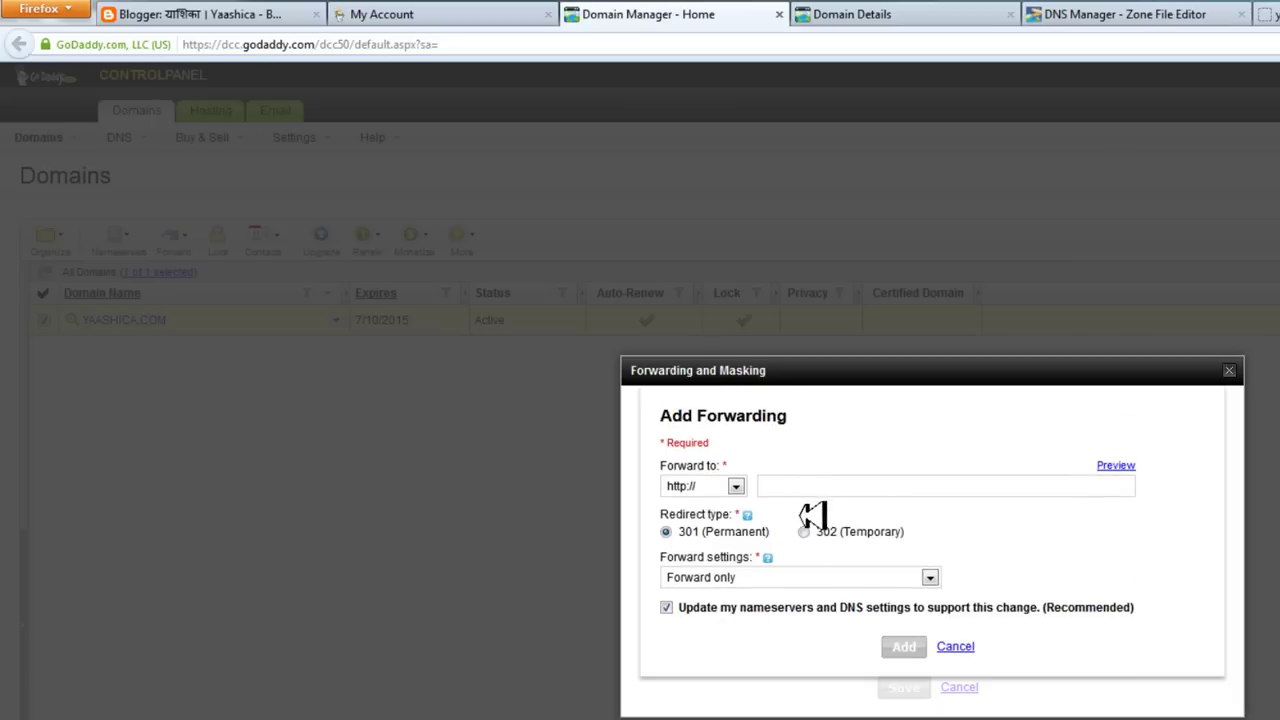
type("www.ya")
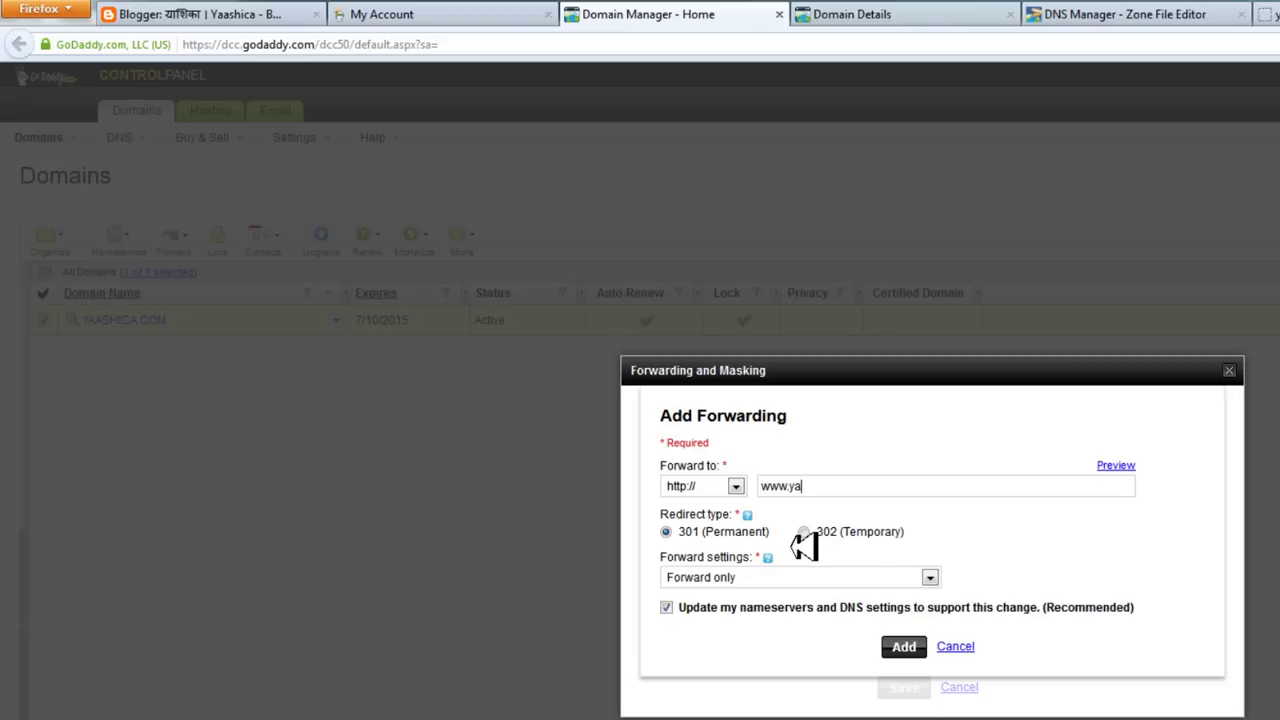
type("hica.com")
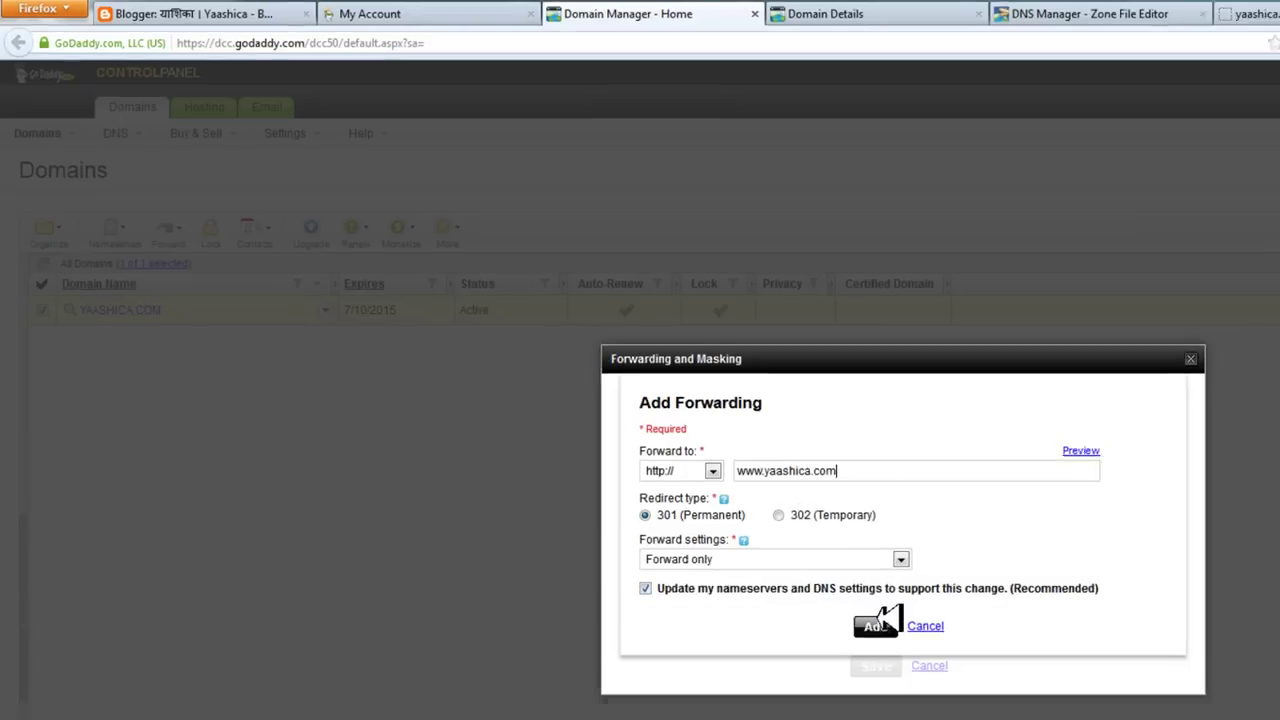
left_click(884, 622)
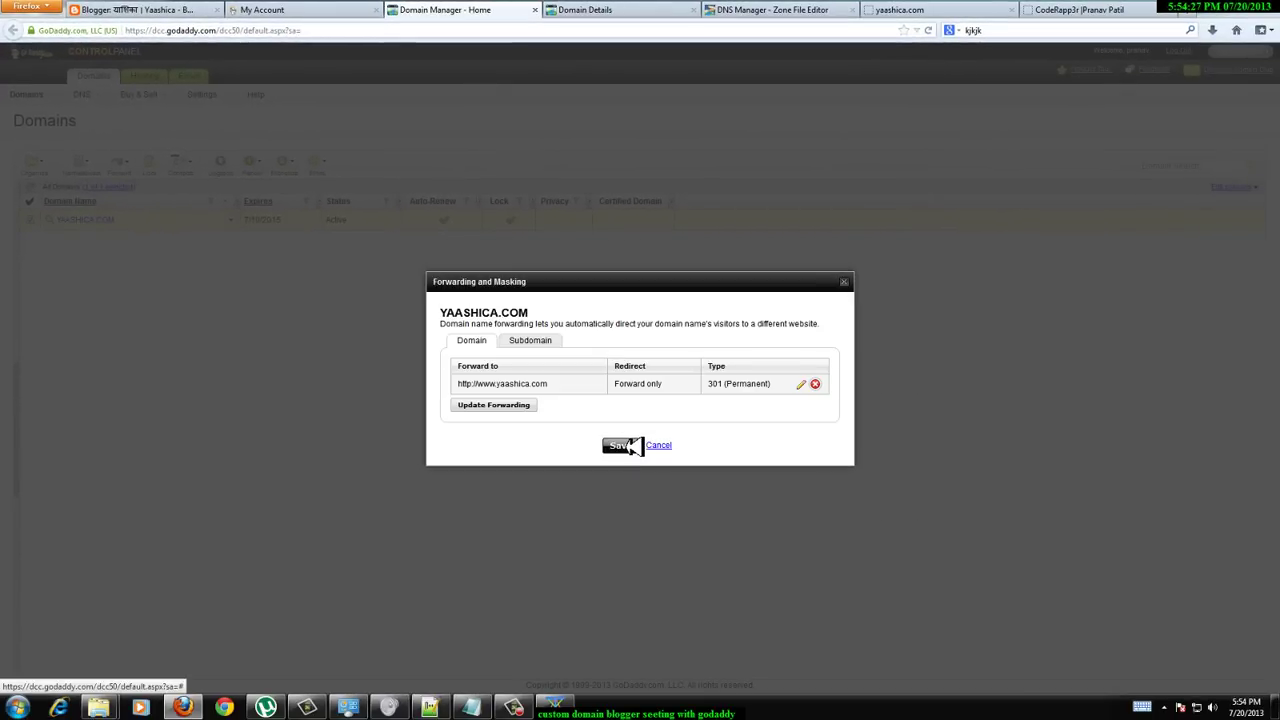
left_click(621, 445)
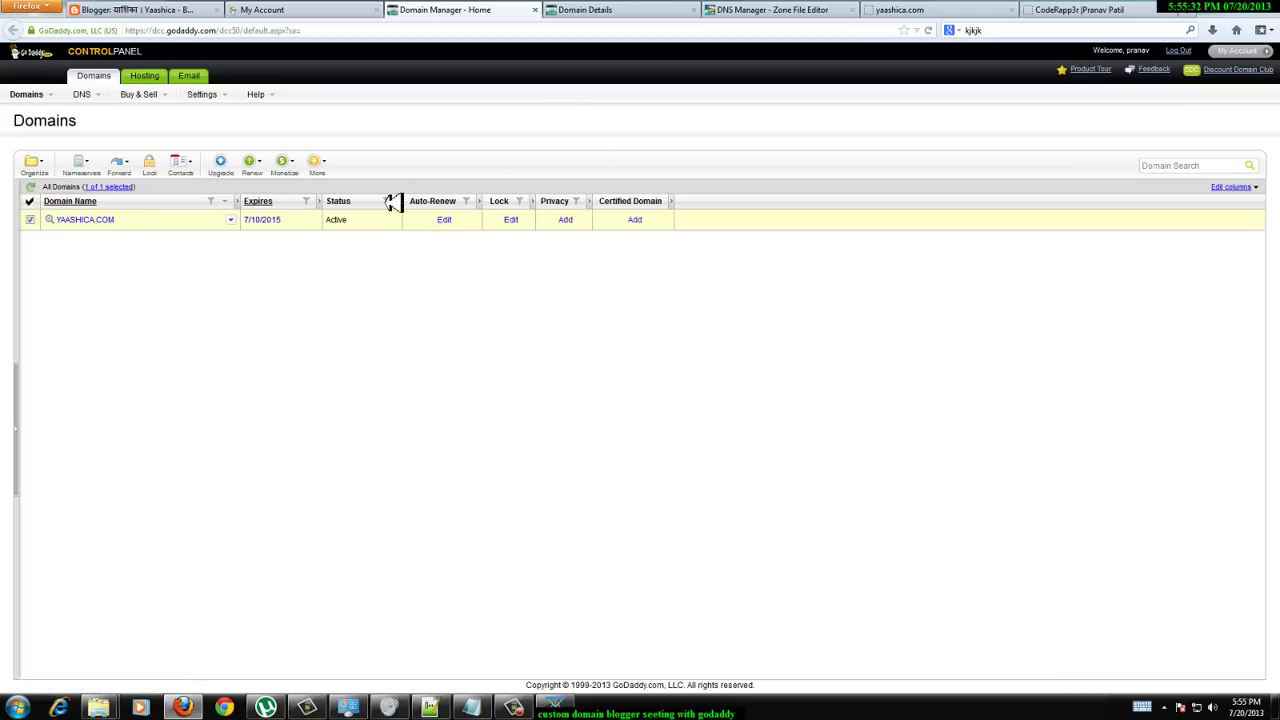
Show Blogger's top-level domain setup instructions and select the four Google A-record IP addresses
left_click(172, 8)
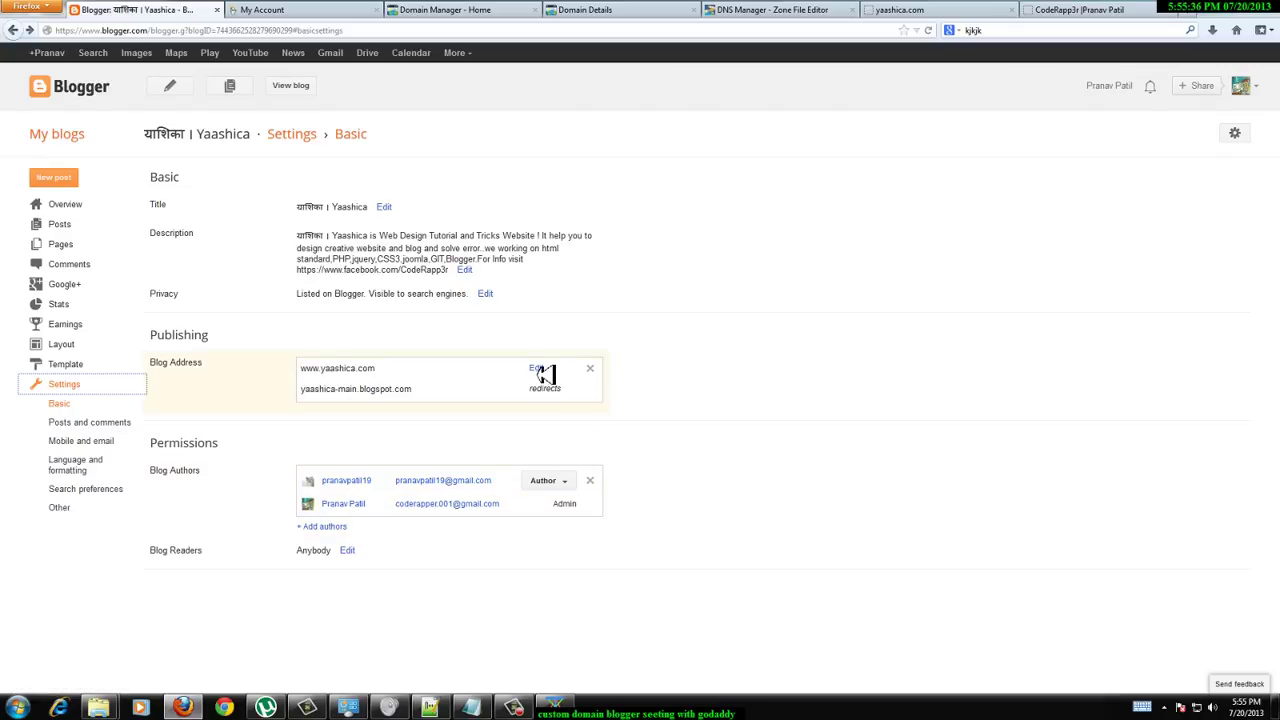
left_click(541, 368)
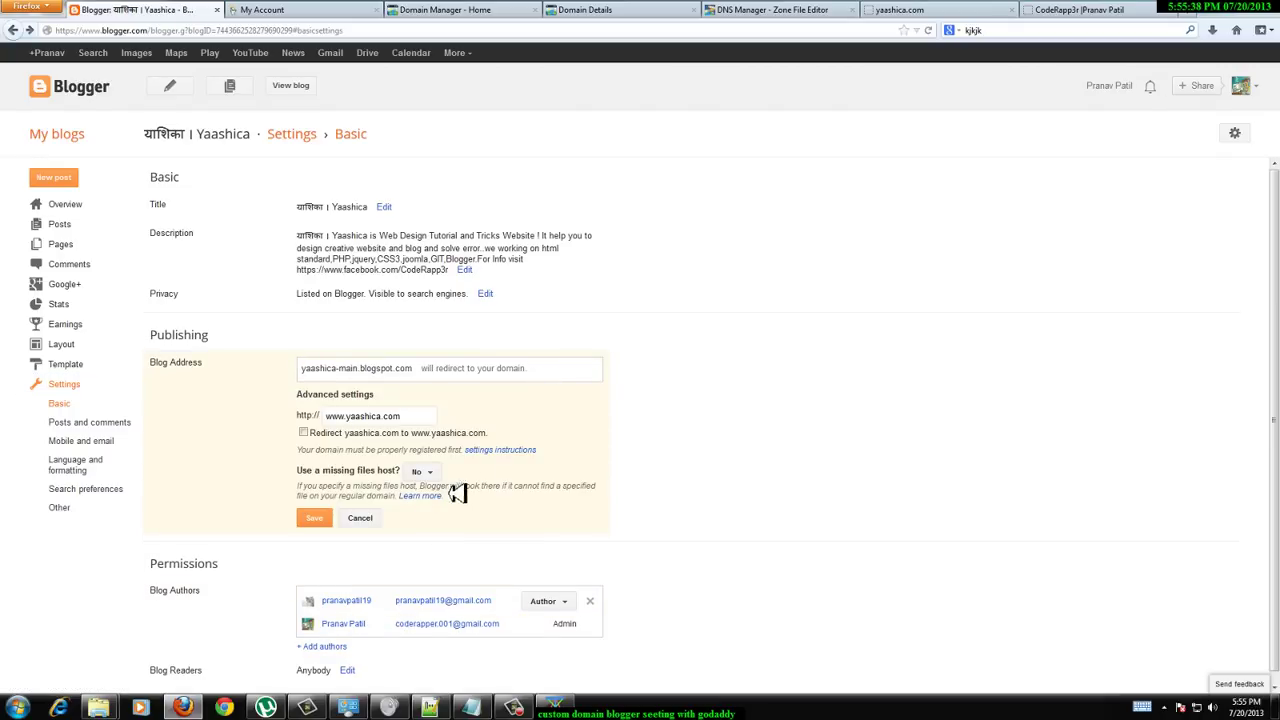
left_click(508, 451)
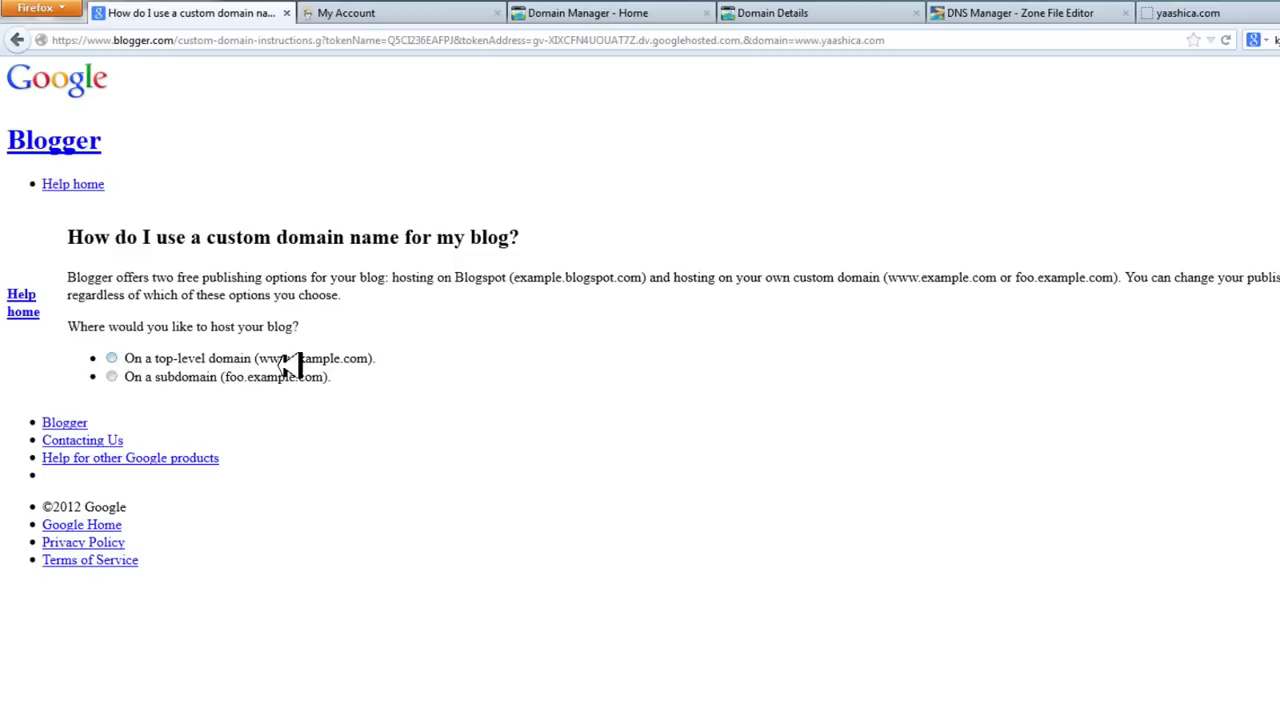
left_click(111, 358)
scroll(220, 480, "down", 2)
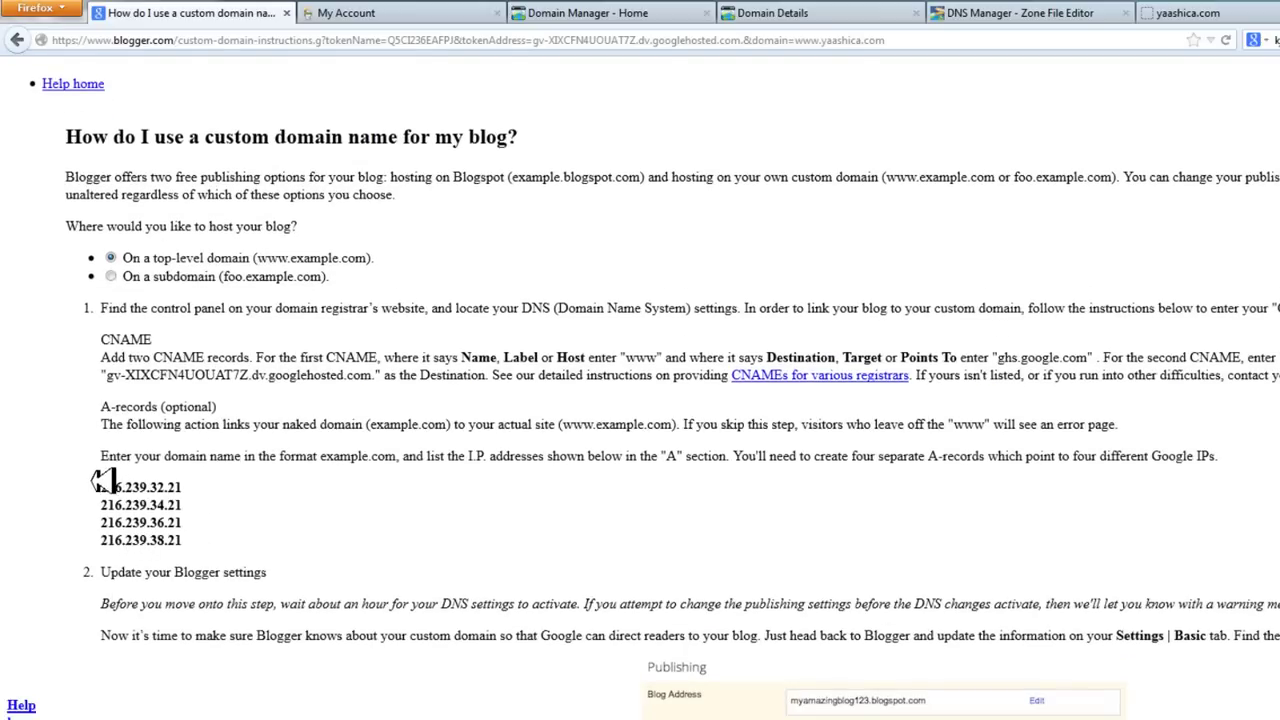
left_click_drag(100, 482, 198, 542)
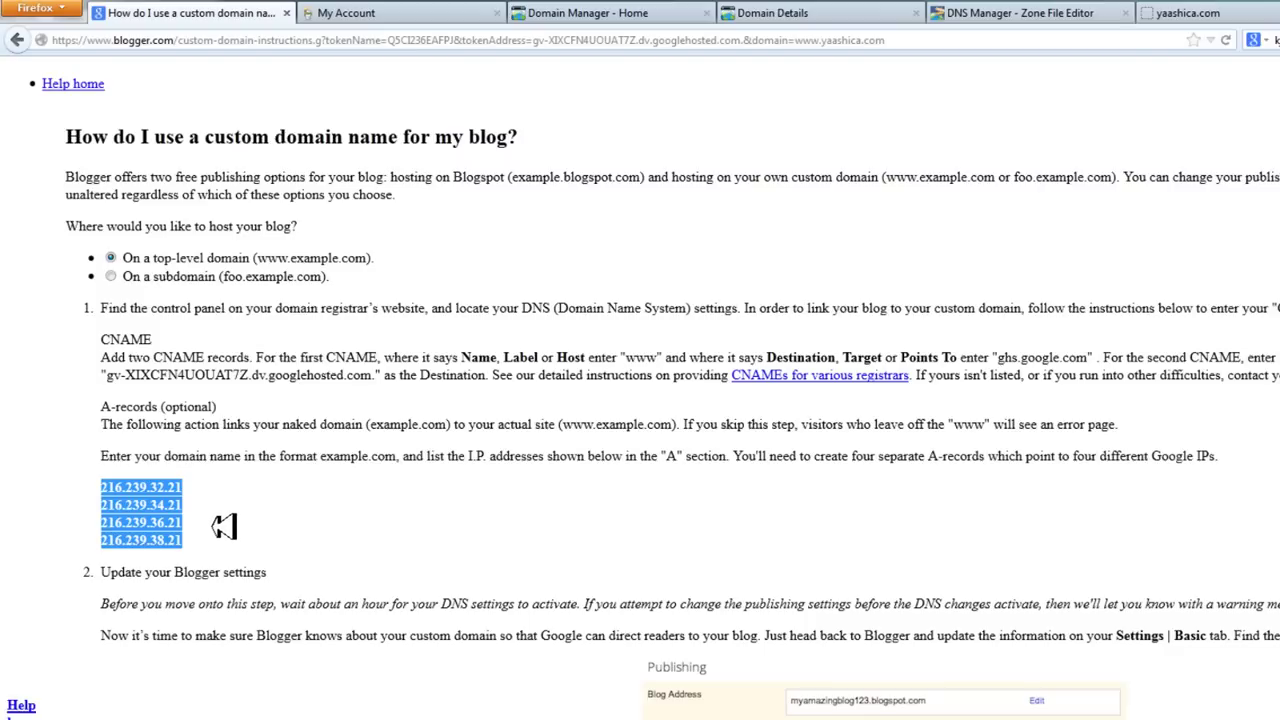
Open the YAASHICA.COM zone file editor and add a blank A-record row
left_click(573, 13)
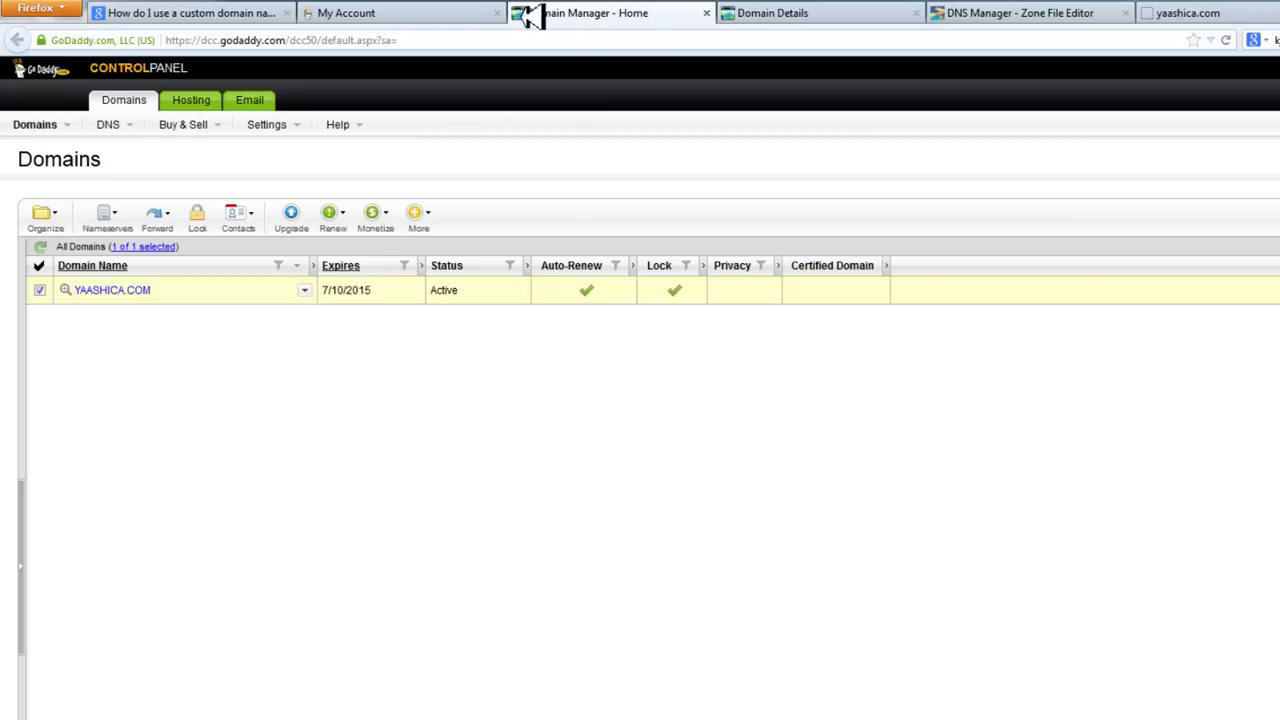
left_click(420, 12)
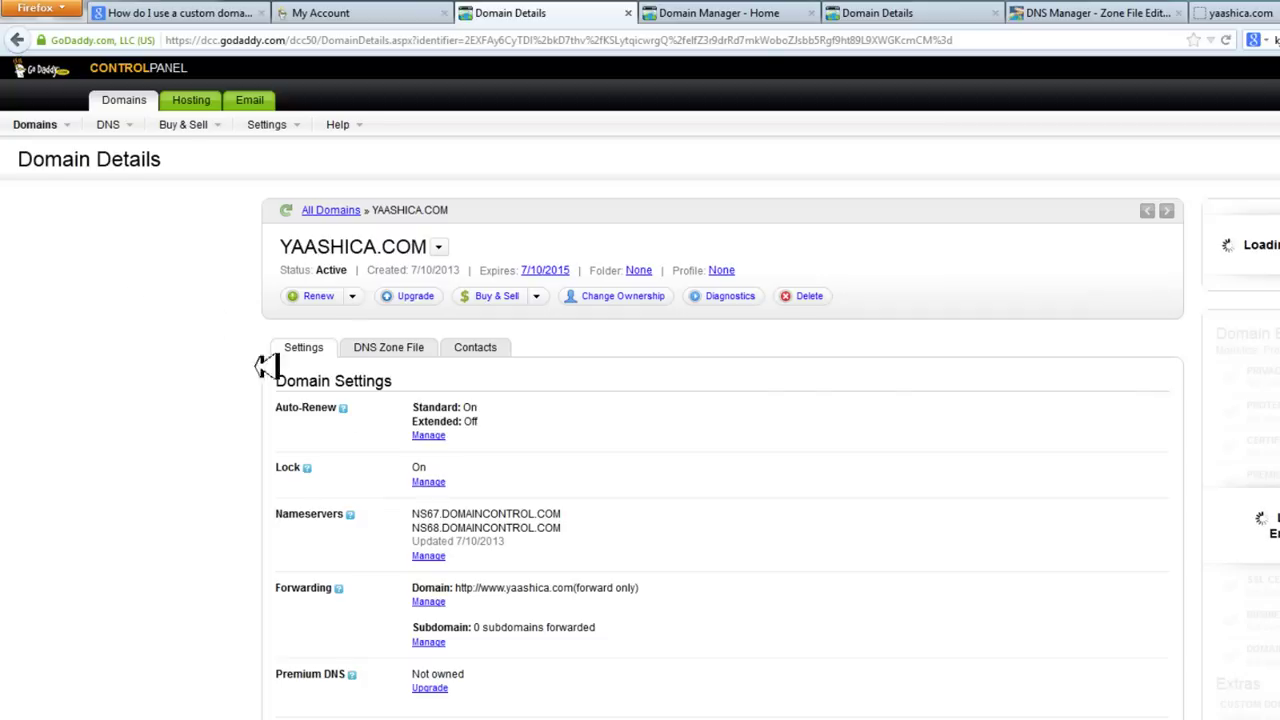
left_click(392, 346)
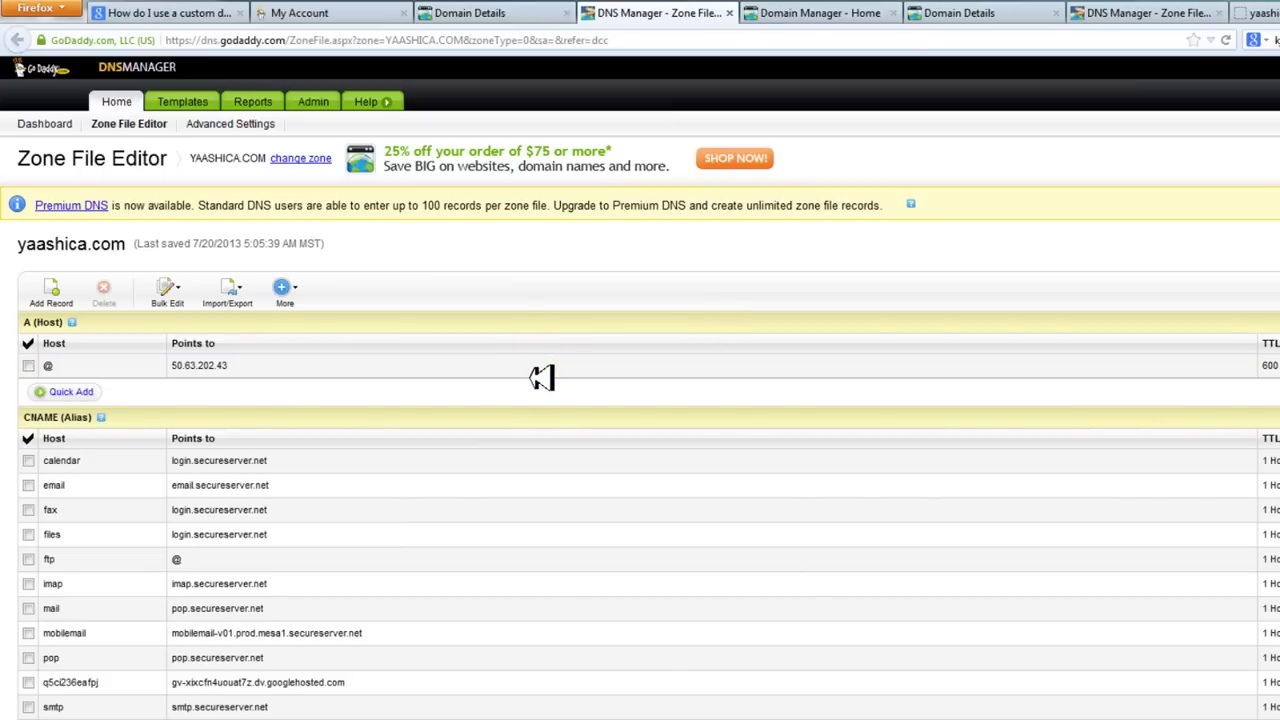
left_click(204, 12)
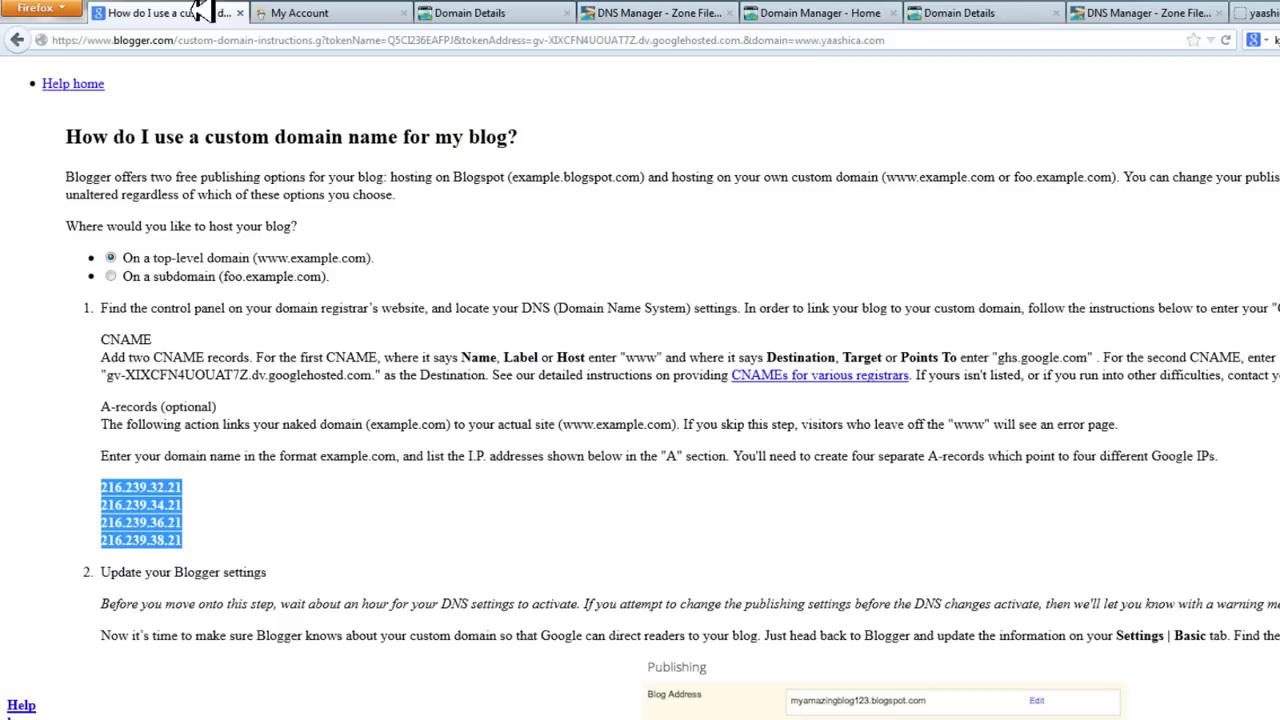
left_click(248, 498)
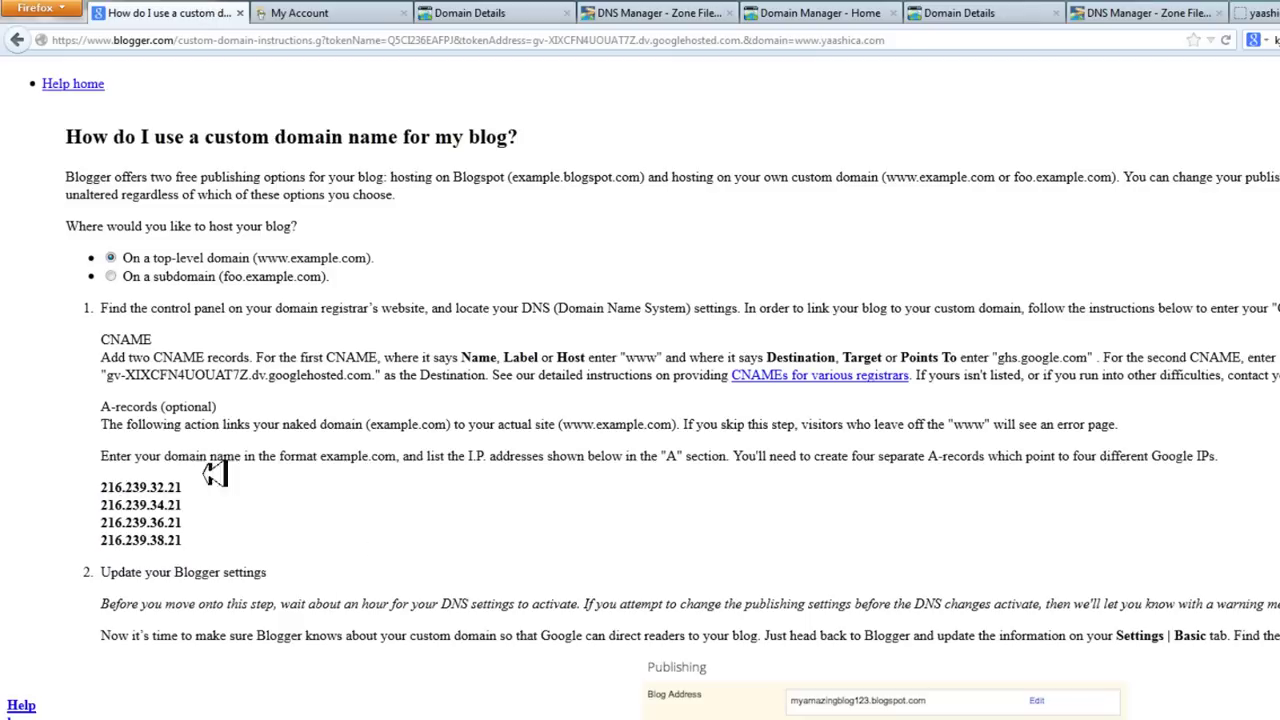
left_click(780, 12)
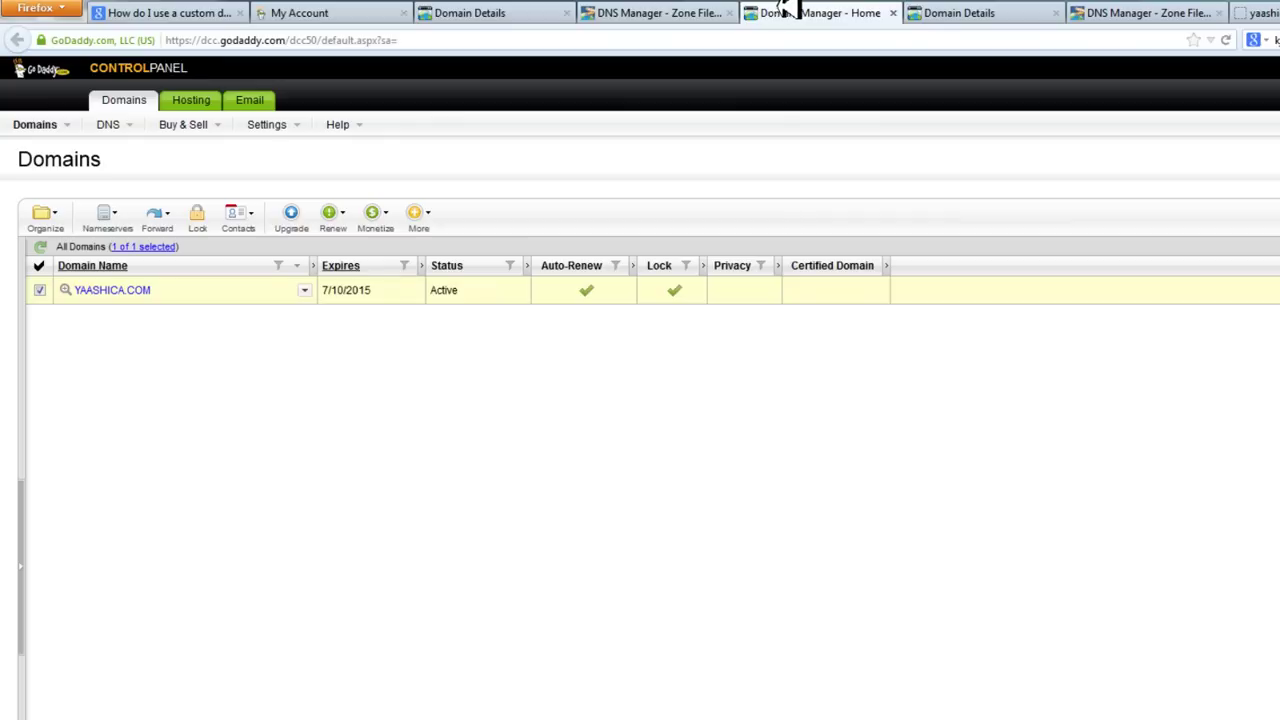
left_click(712, 11)
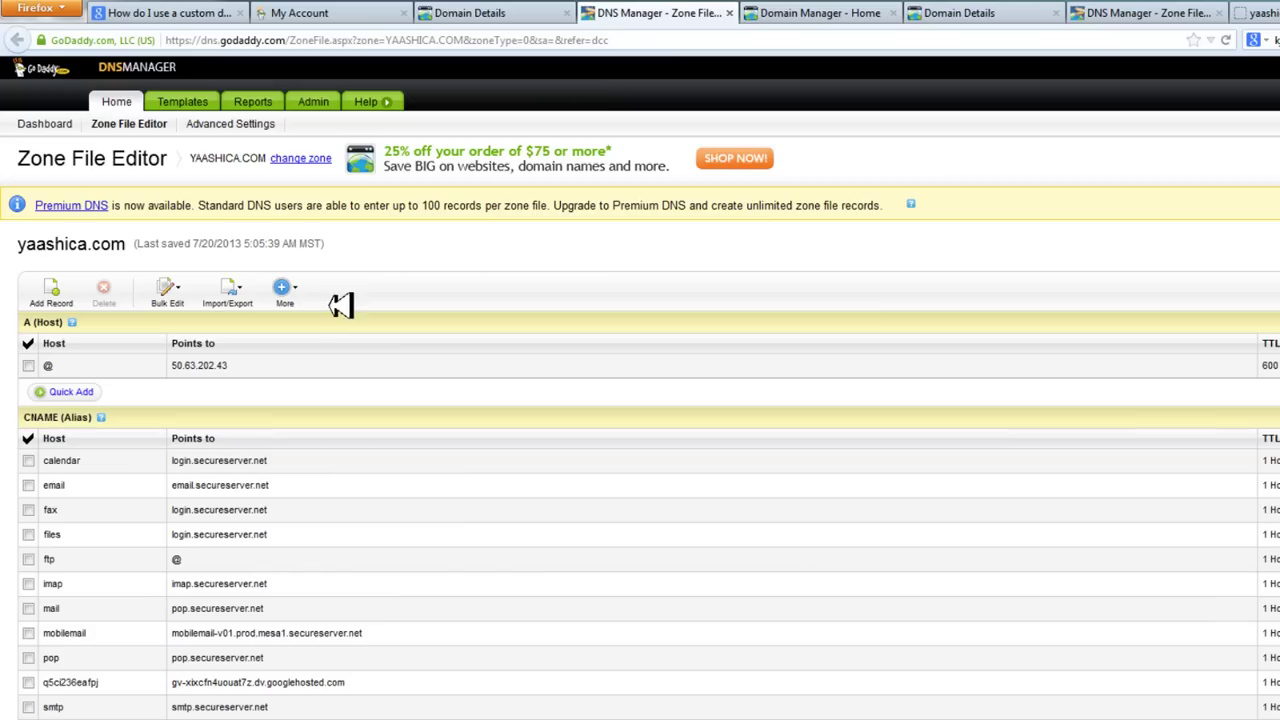
left_click(78, 390)
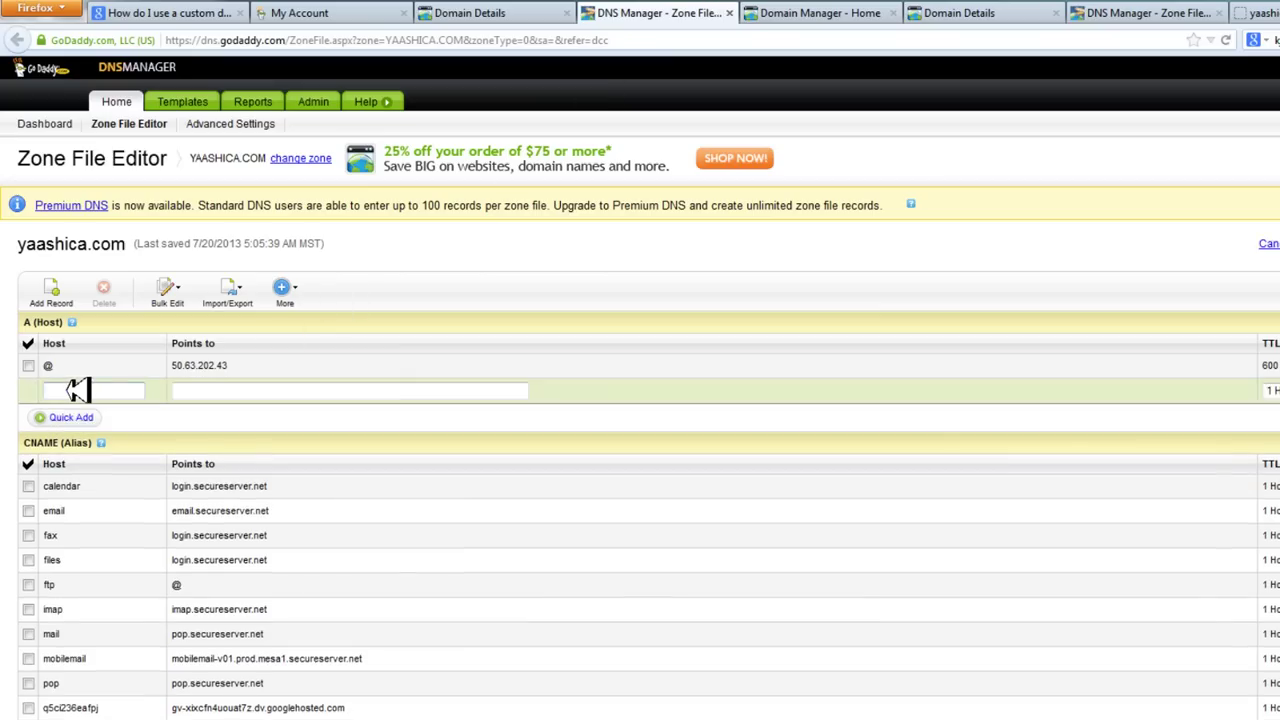
Add an @ A record pointing to 216.239.32.21, copied from Blogger's instructions
left_click(185, 16)
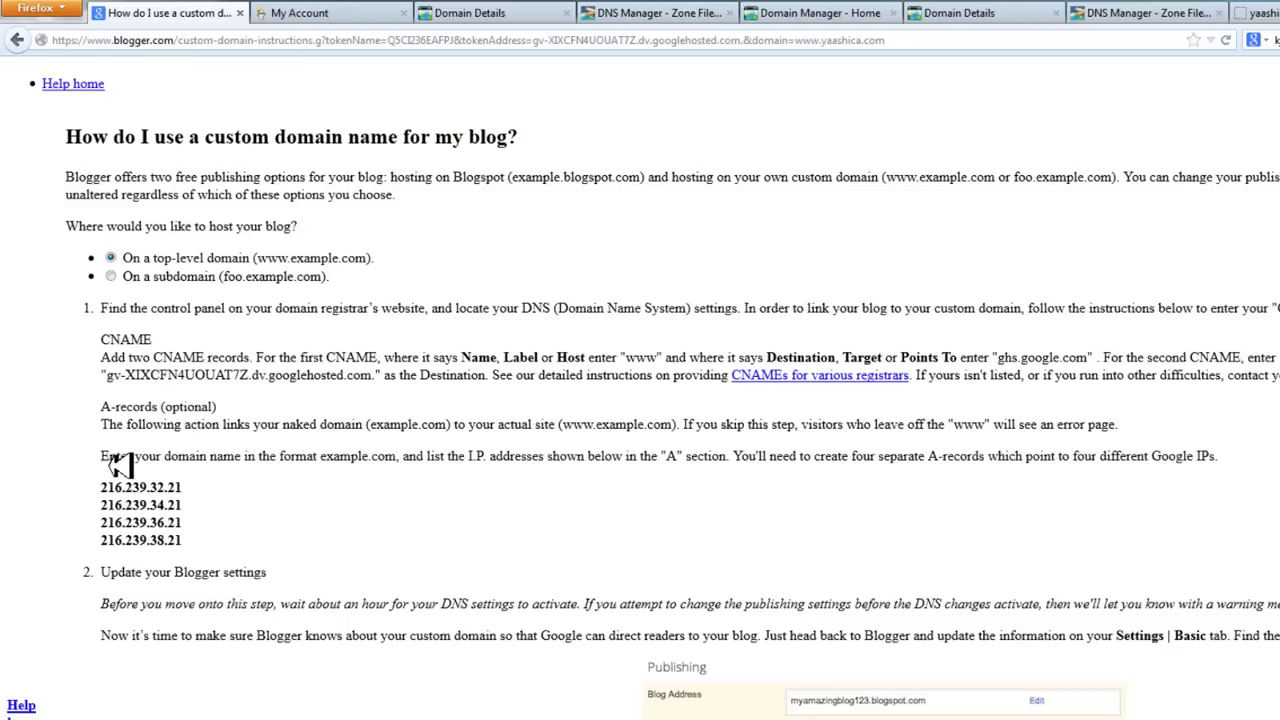
left_click_drag(101, 483, 208, 490)
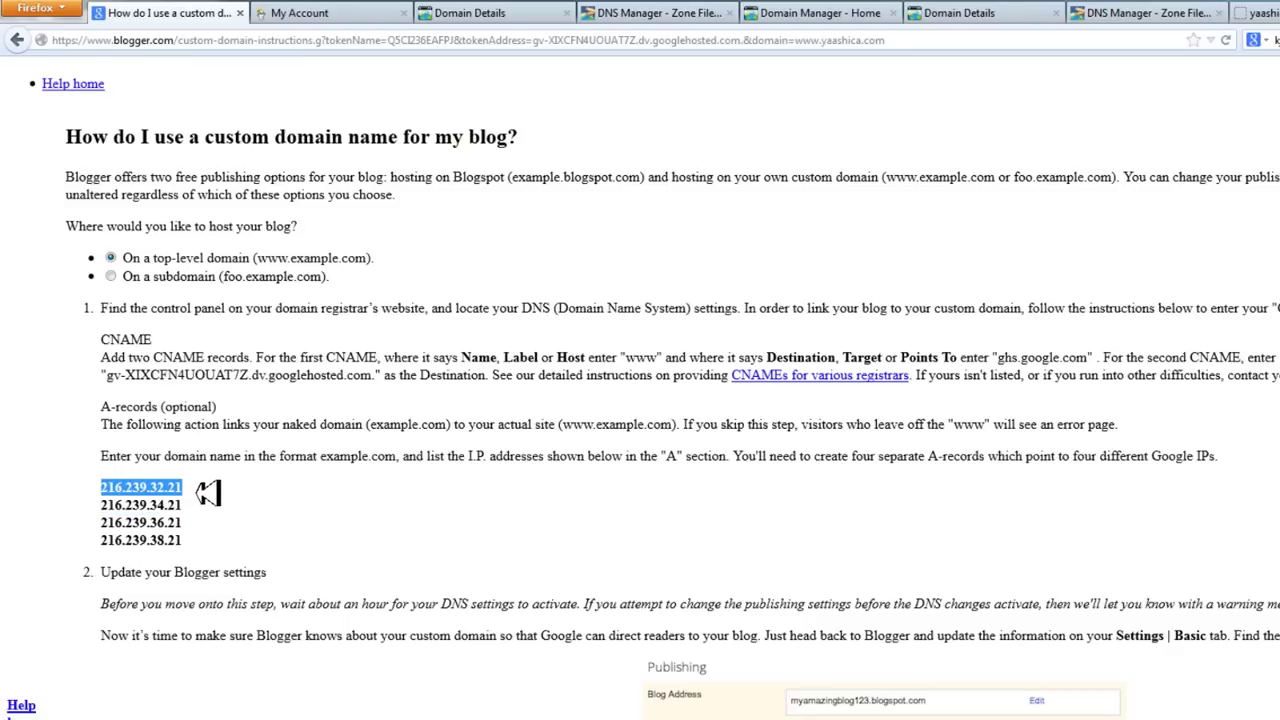
right_click(160, 484)
left_click(210, 498)
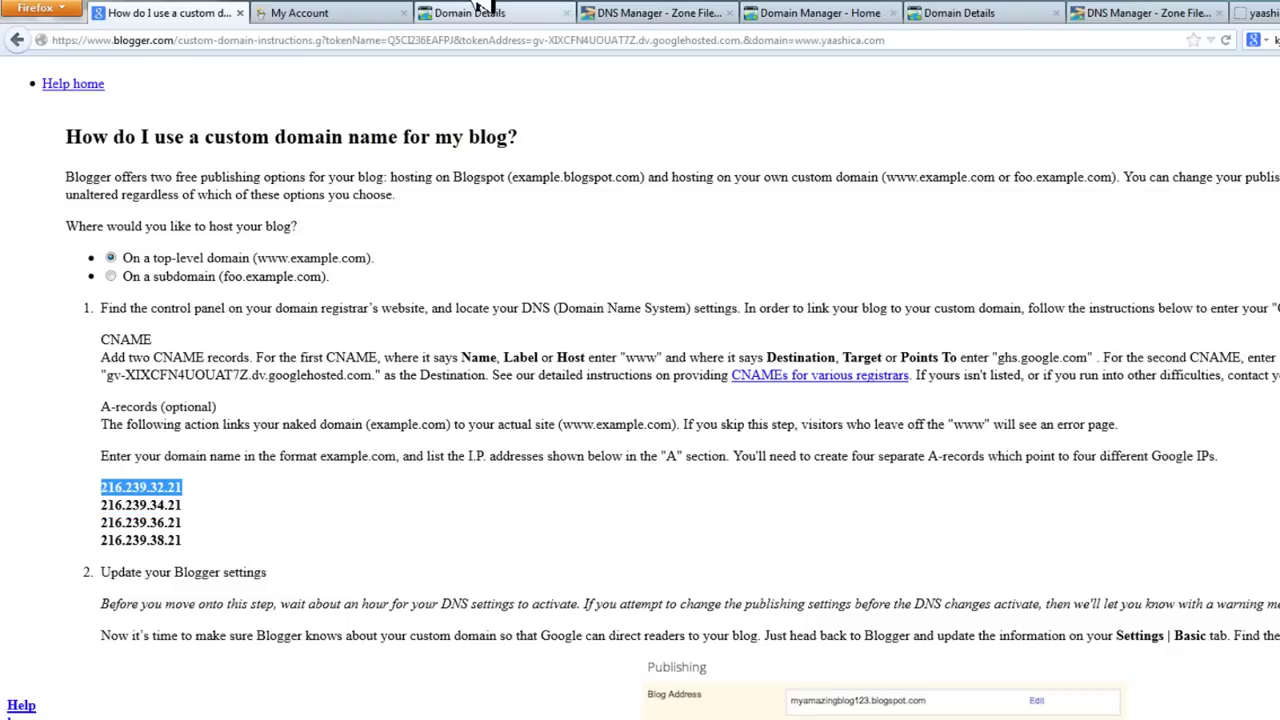
left_click(370, 12)
left_click(538, 8)
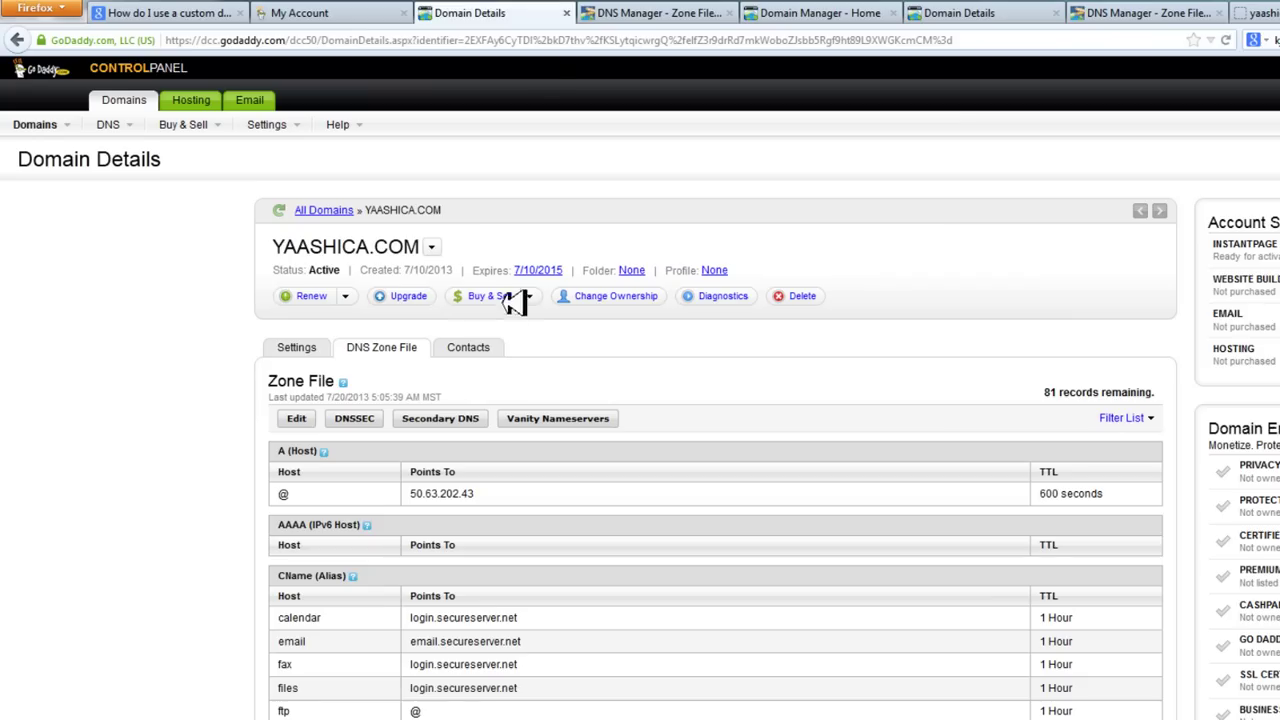
left_click(605, 14)
left_click(120, 390)
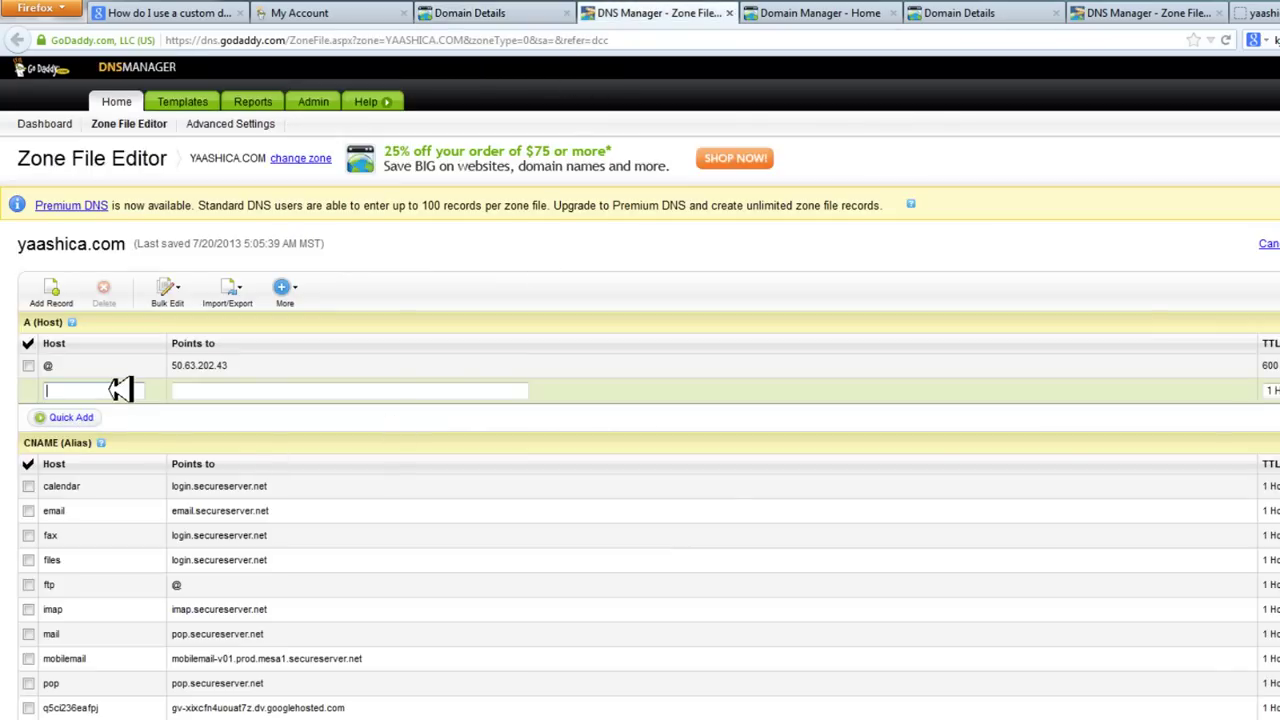
type("@")
left_click(205, 394)
type("216.239.32.21")
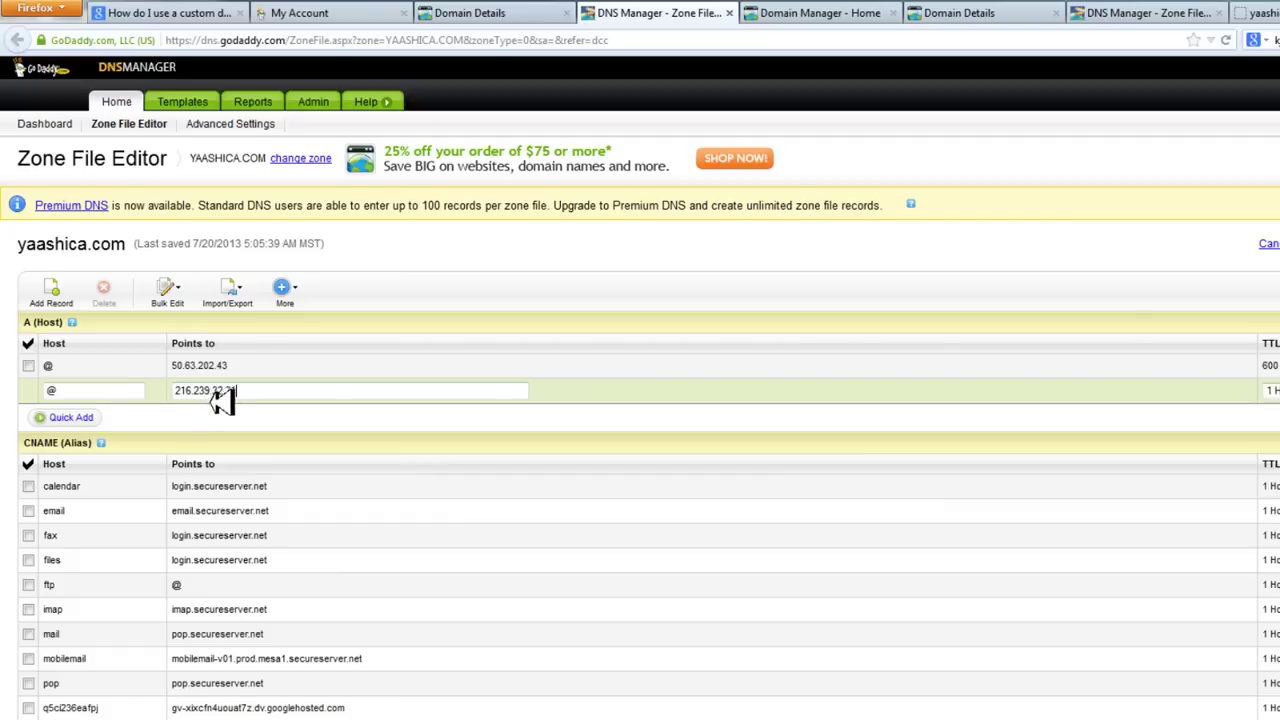
left_click(100, 410)
Copy 216.239.34.21 from Blogger and start a second @ A record for it
left_click(155, 18)
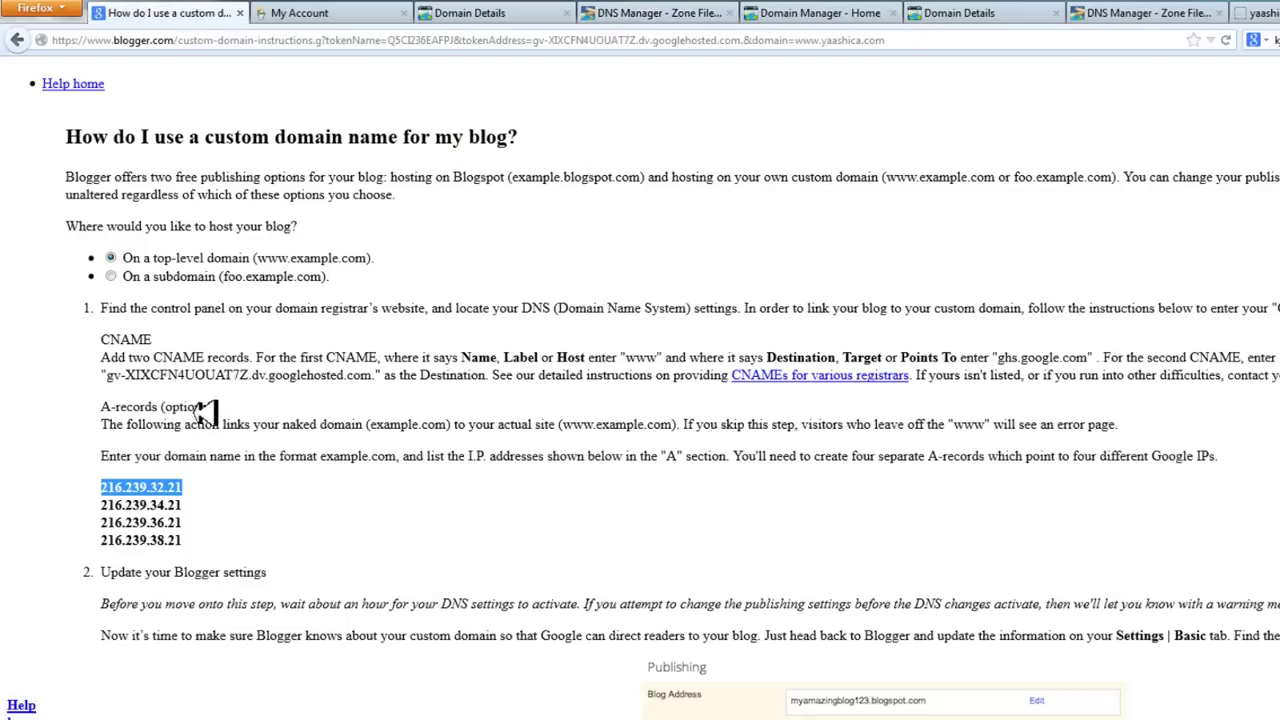
left_click_drag(101, 505, 205, 508)
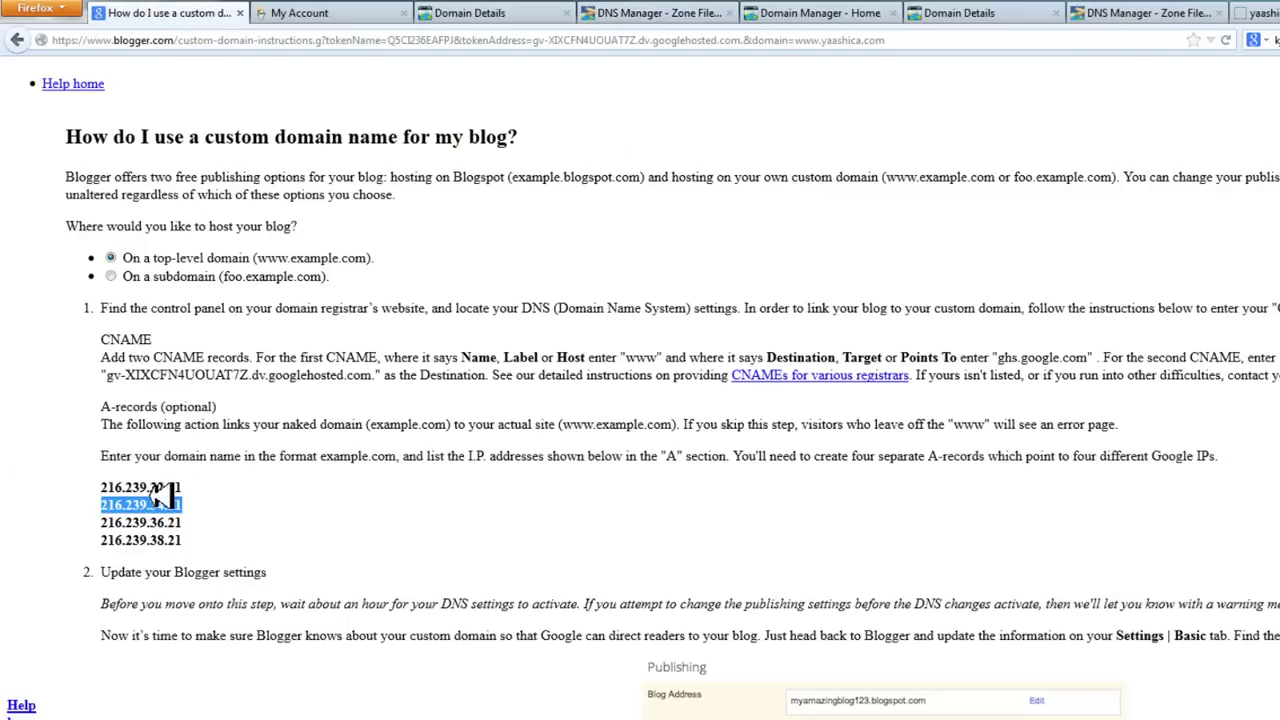
right_click(163, 505)
left_click(215, 510)
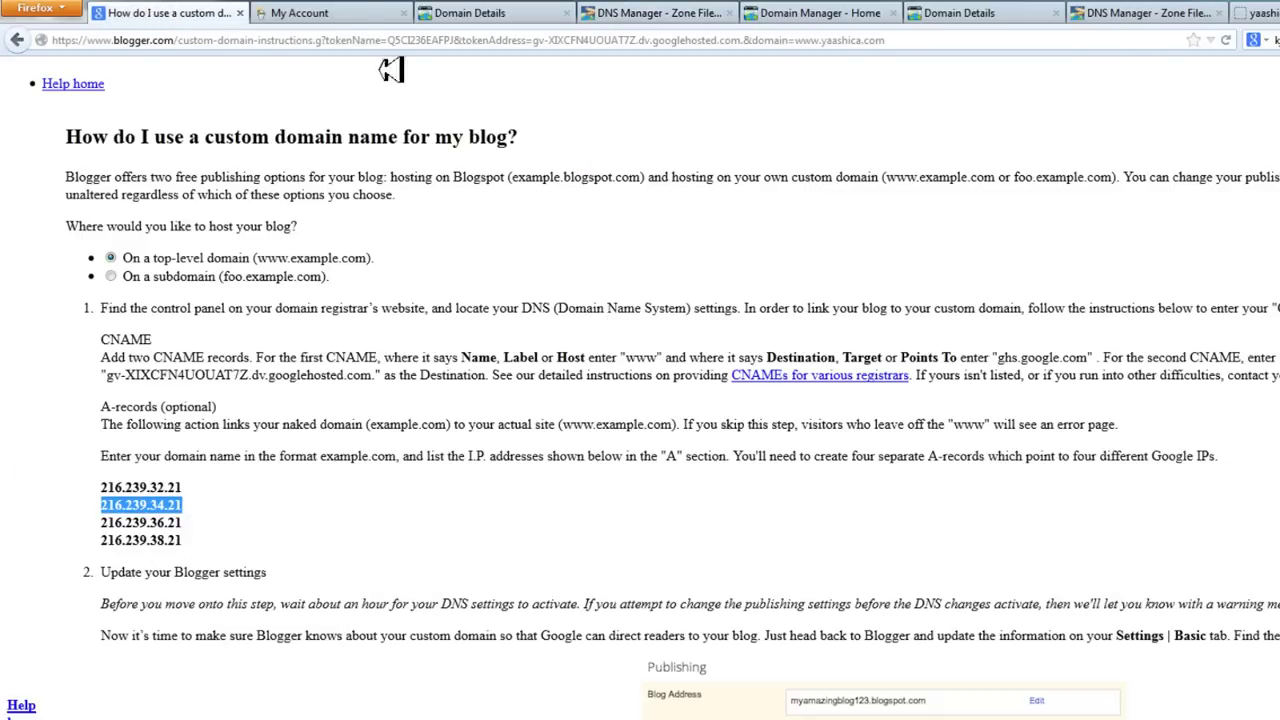
left_click(352, 12)
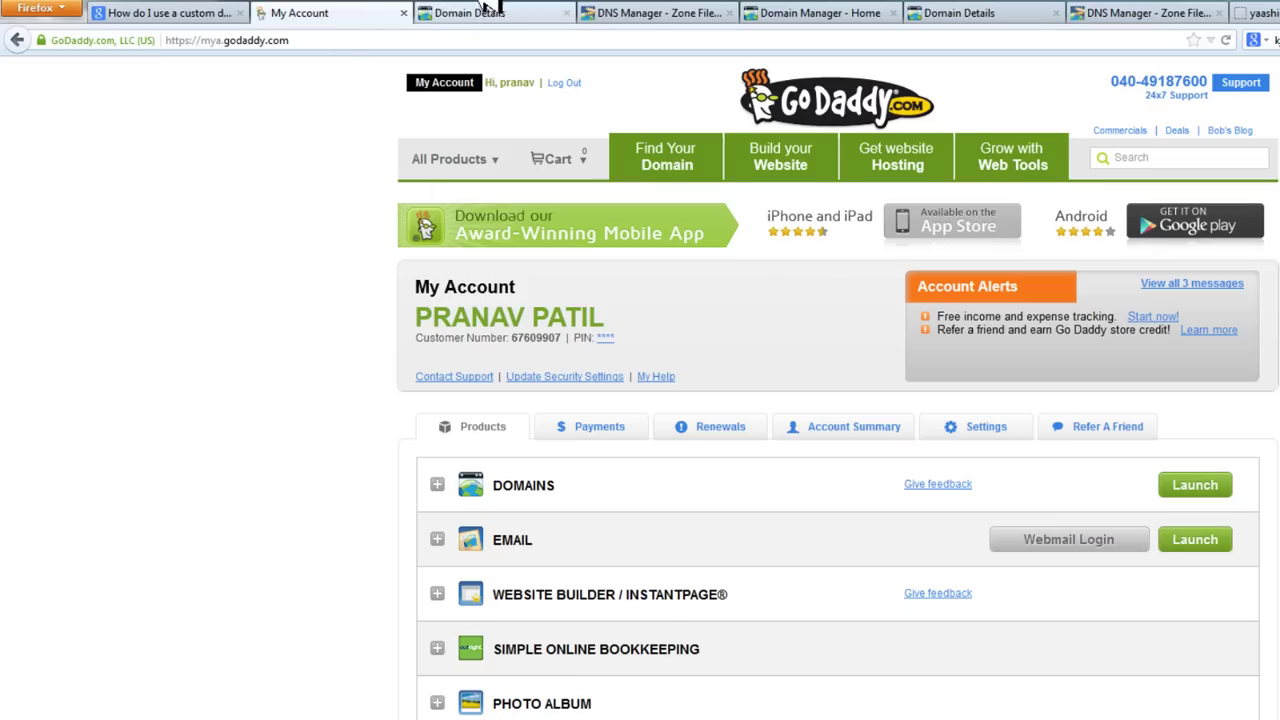
left_click(518, 12)
left_click(606, 13)
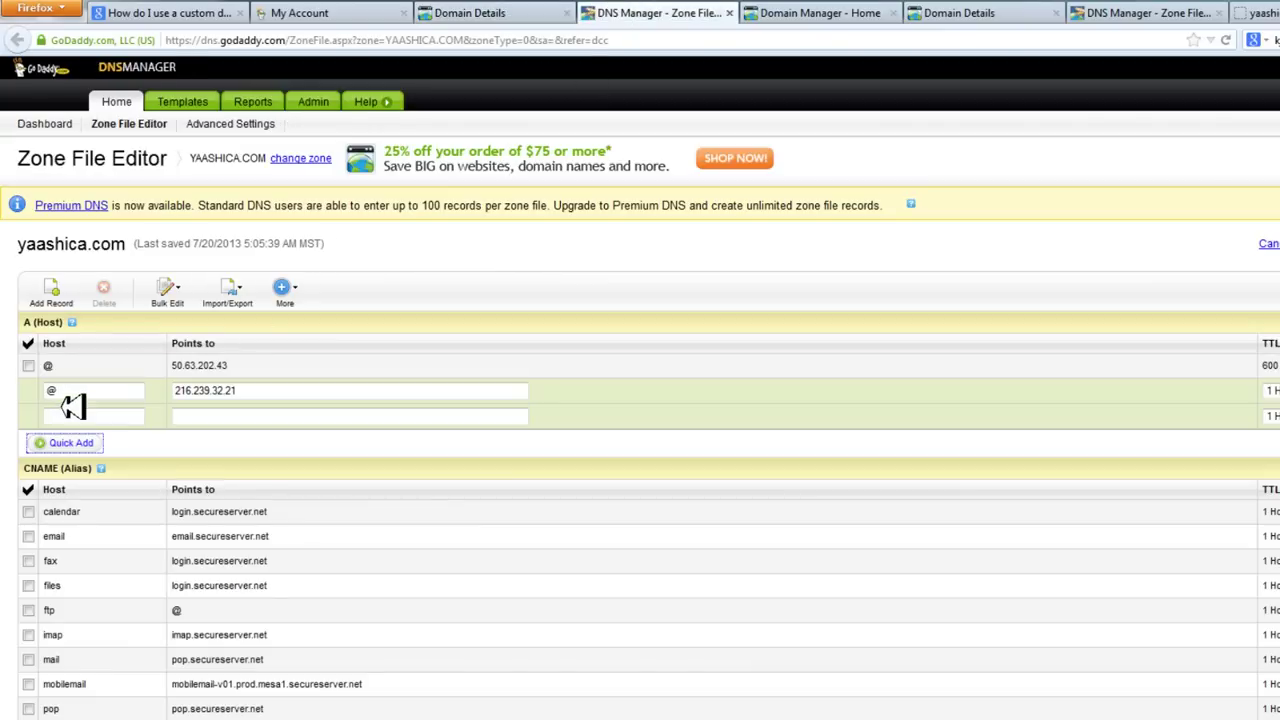
type("@")
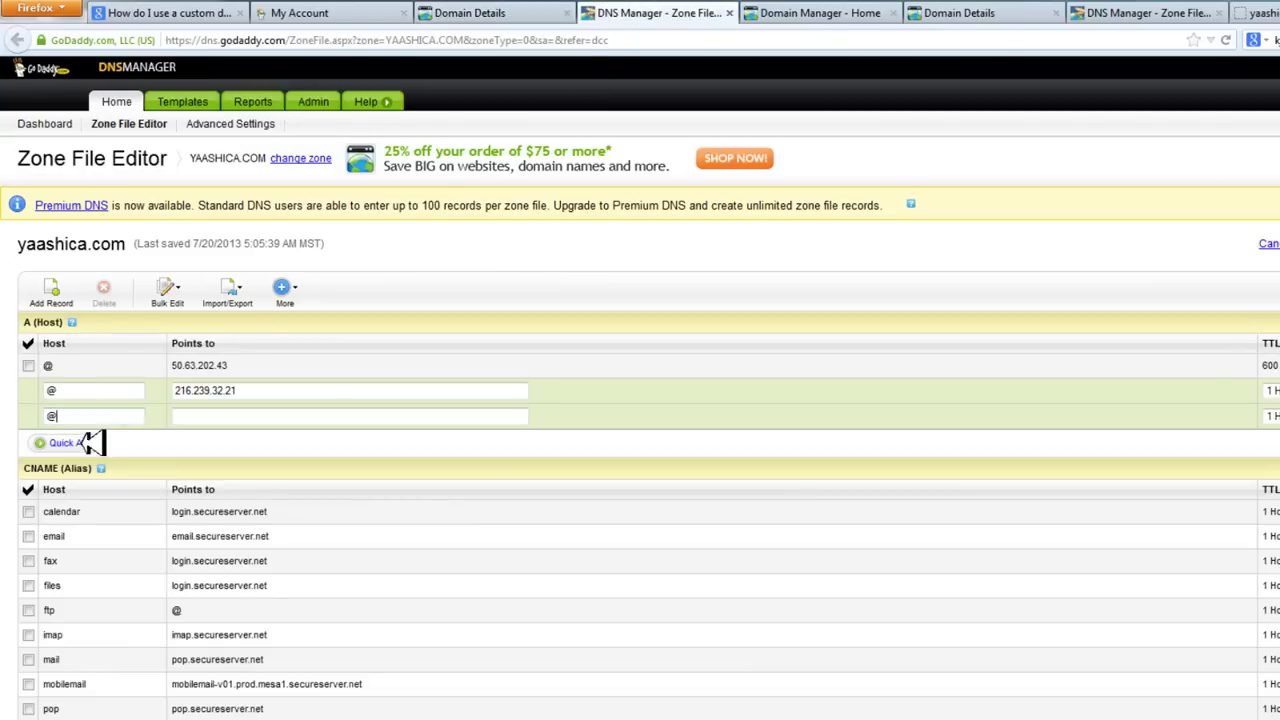
left_click(222, 418)
type("216.239.34.21")
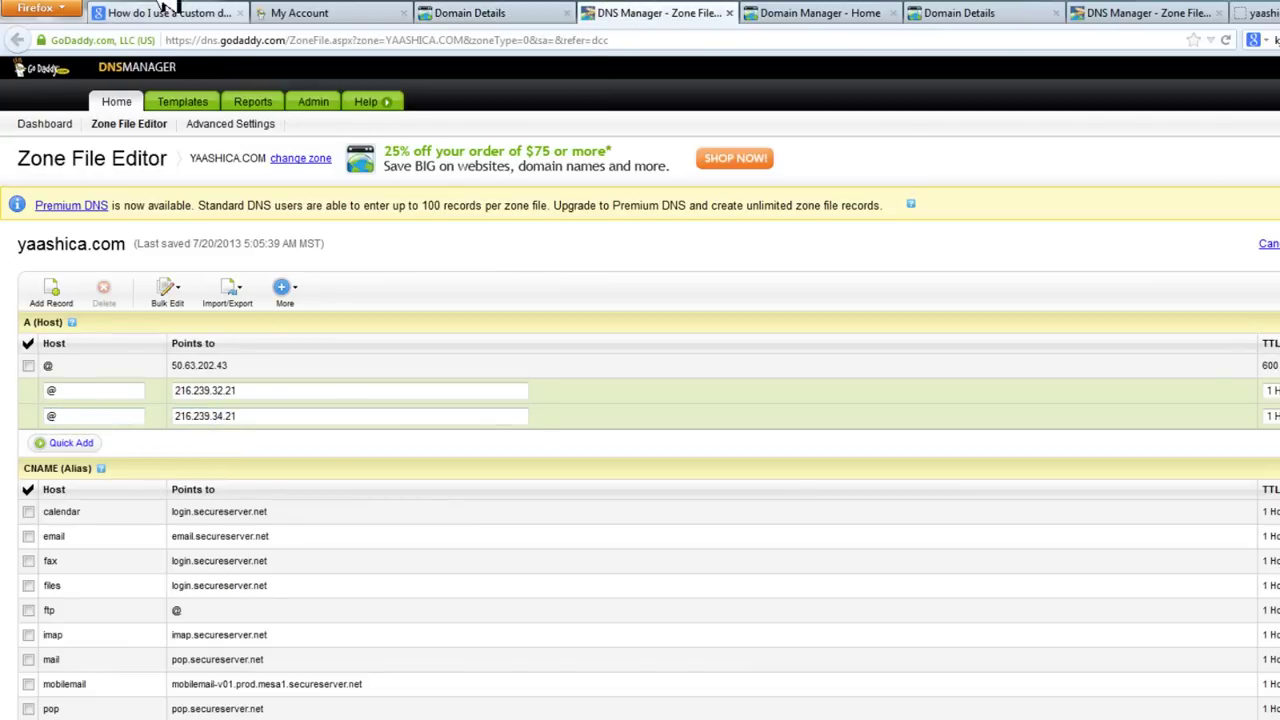
Add a third @ A record pointing to 216.239.36.21
left_click(170, 12)
left_click(113, 520)
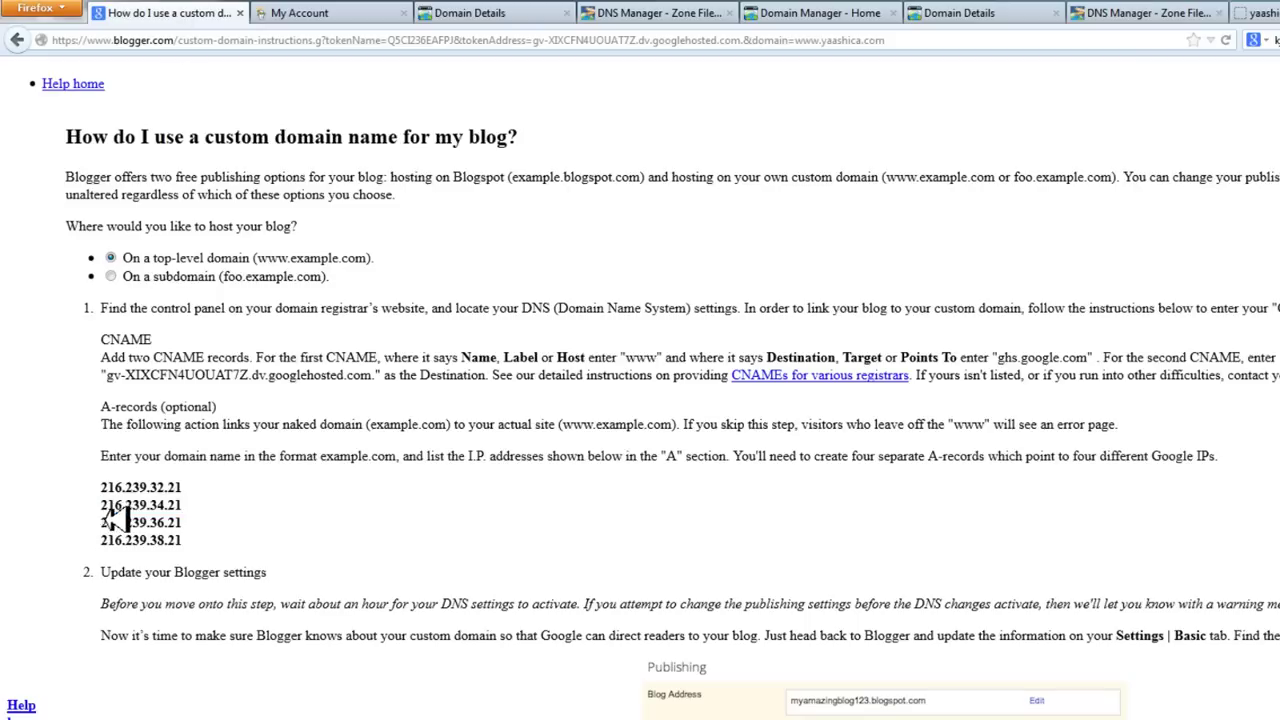
left_click_drag(101, 522, 212, 528)
right_click(145, 522)
left_click(178, 540)
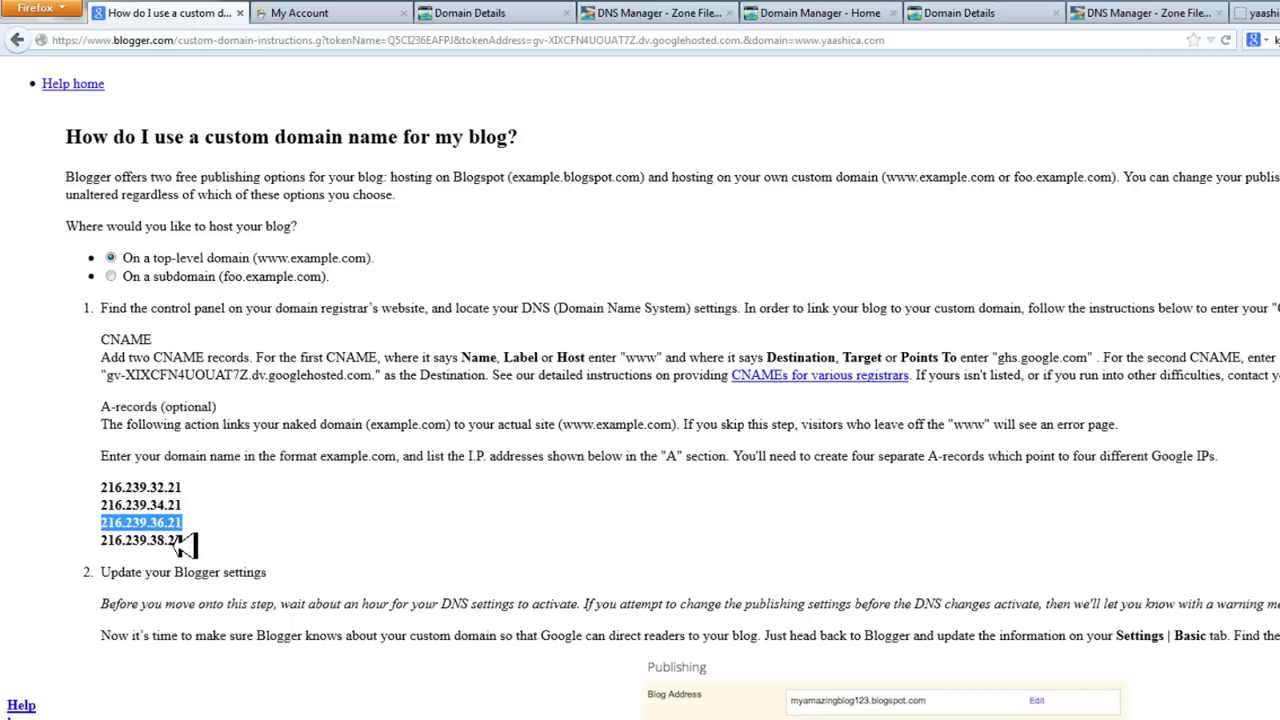
left_click(630, 13)
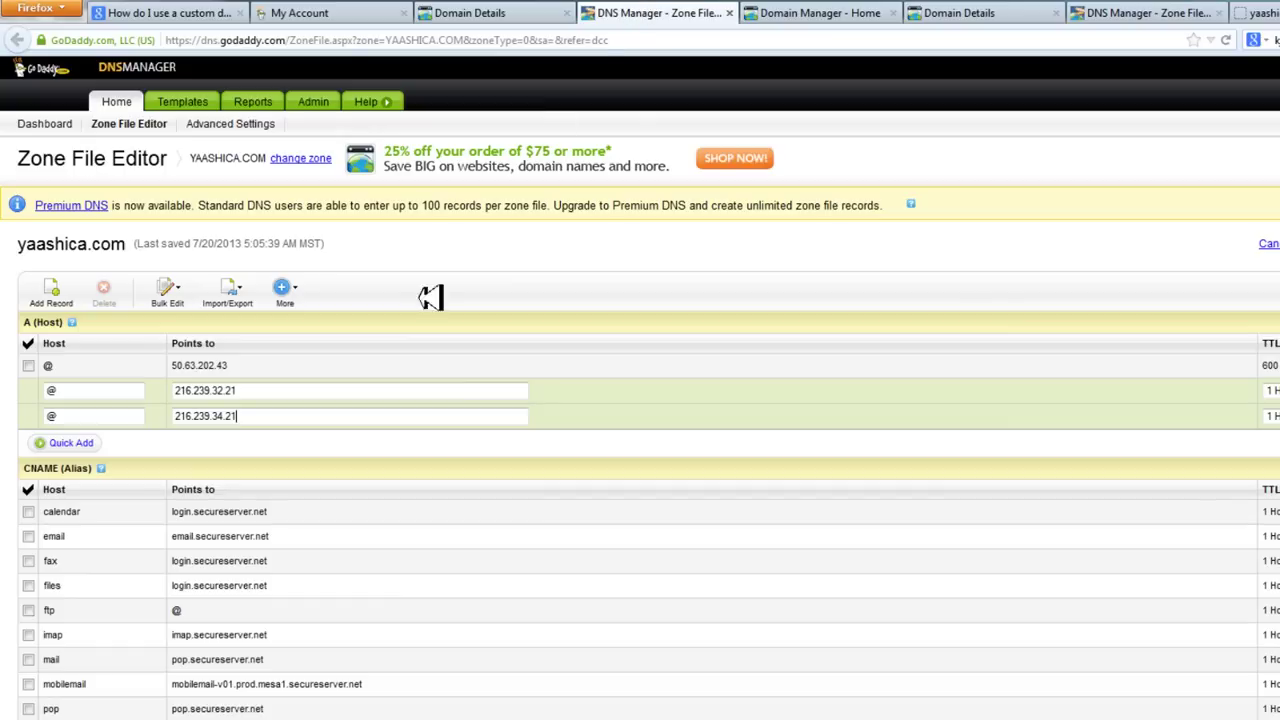
left_click(90, 442)
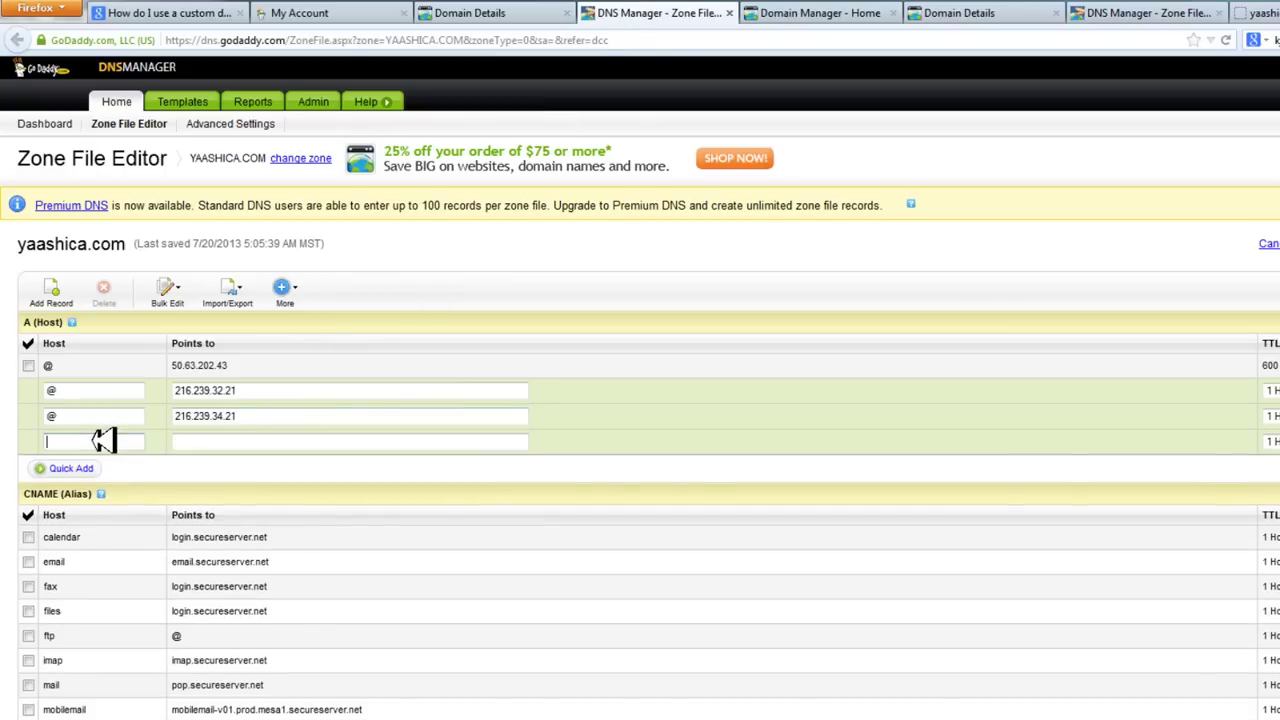
type("@")
left_click(239, 441)
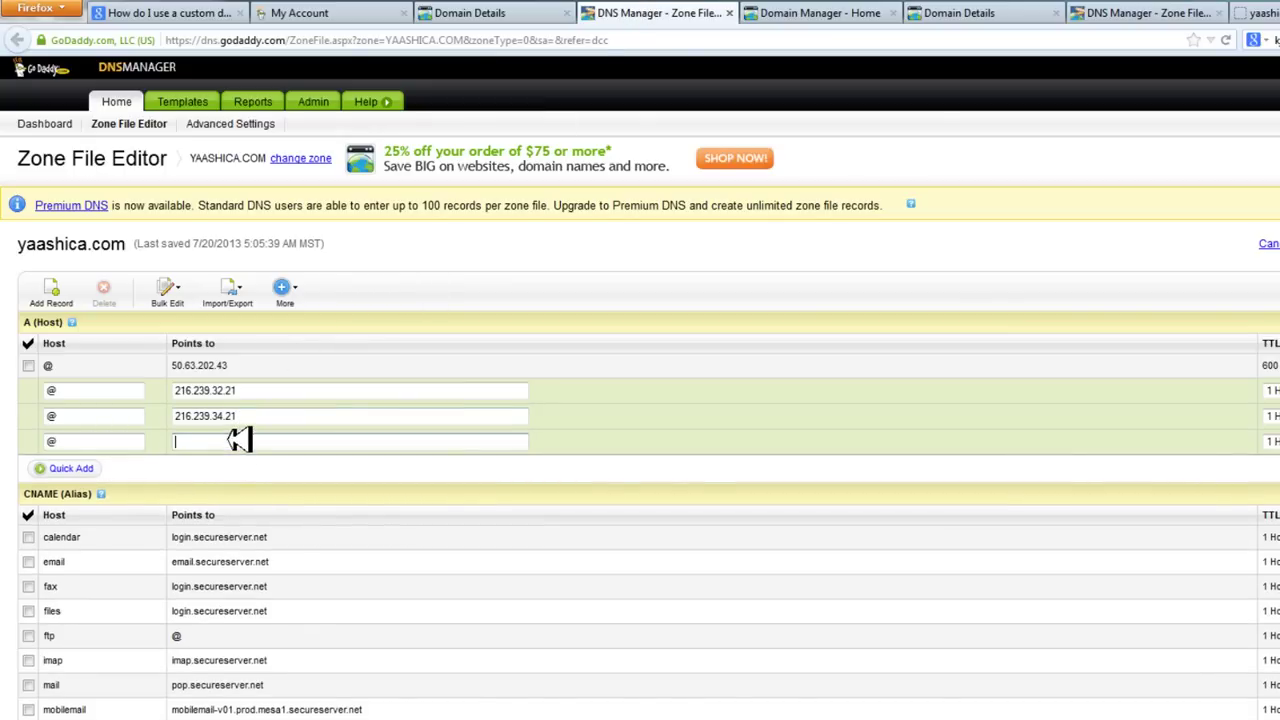
key("ctrl+v")
Add a fourth @ A record pointing to 216.239.38.21
left_click(165, 13)
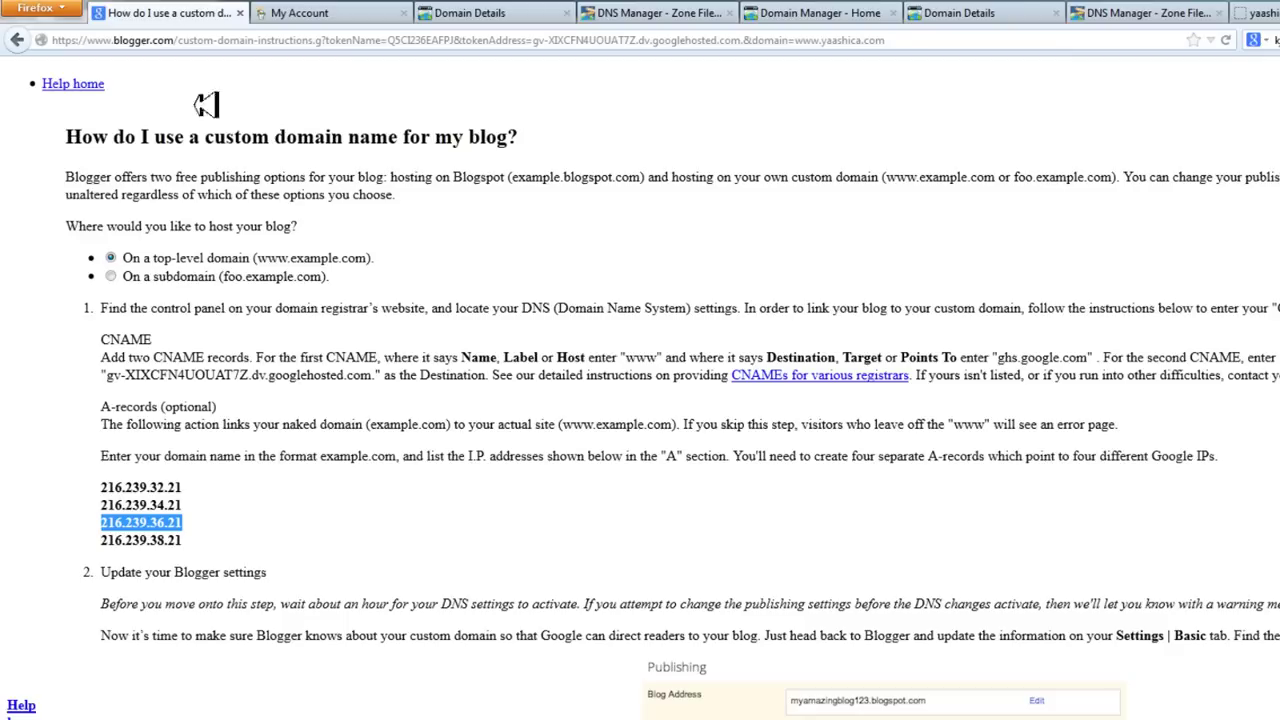
left_click_drag(101, 540, 200, 548)
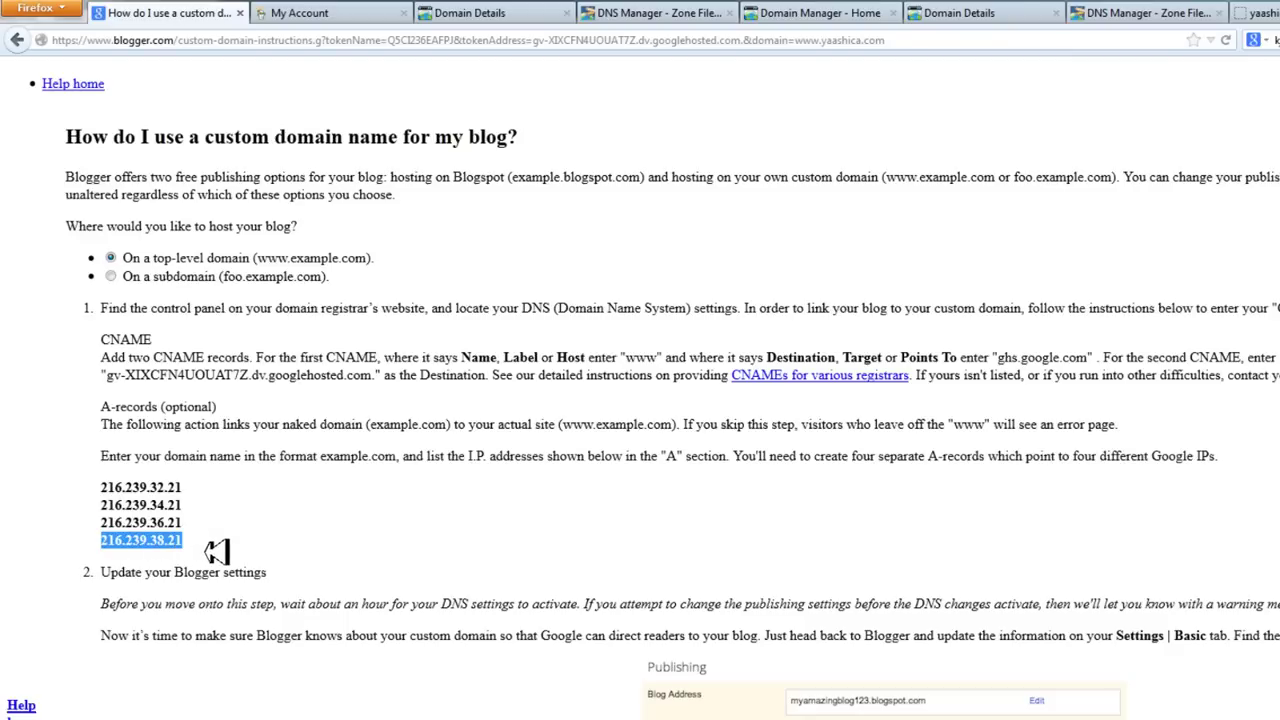
right_click(172, 543)
left_click(196, 556)
left_click(355, 10)
left_click(535, 9)
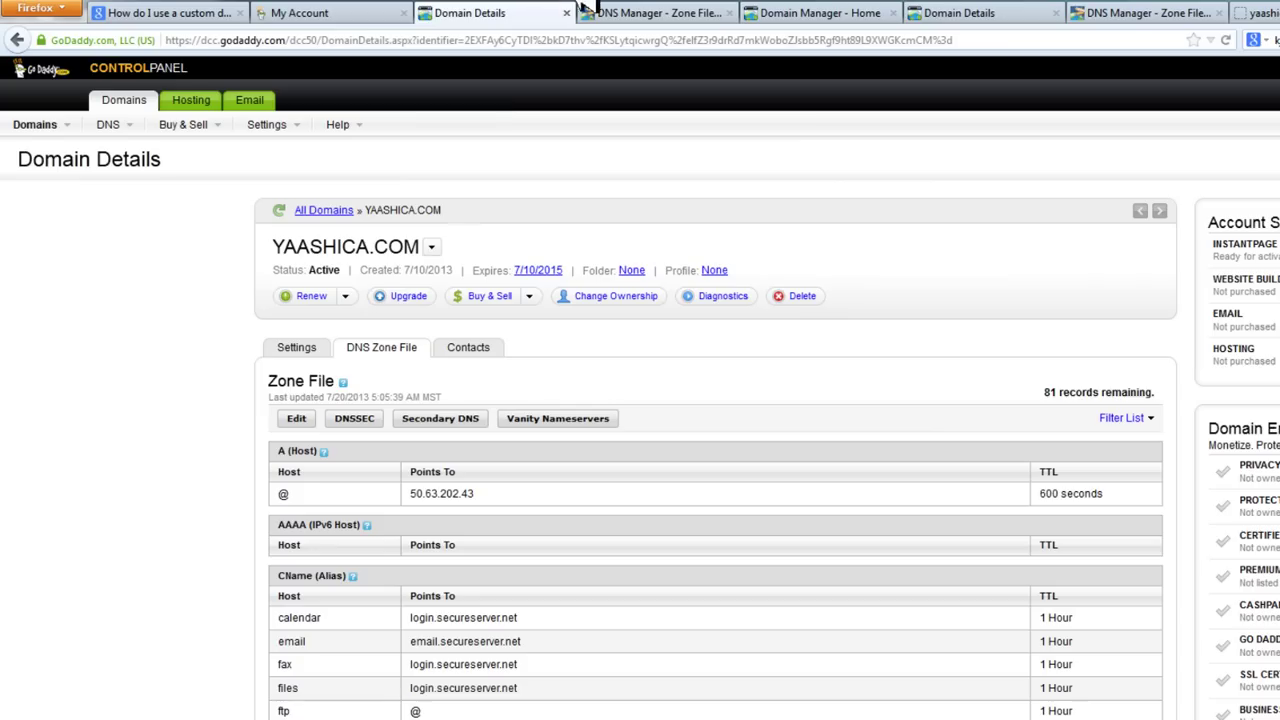
left_click(620, 10)
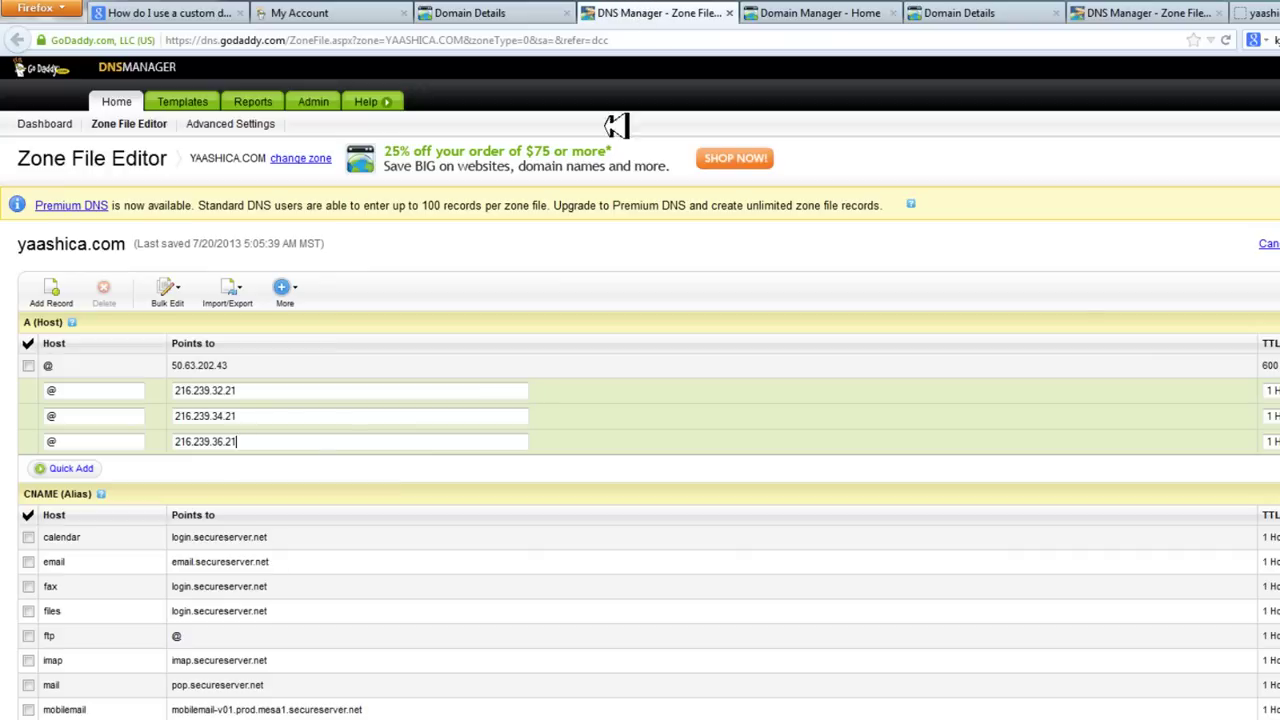
left_click(72, 467)
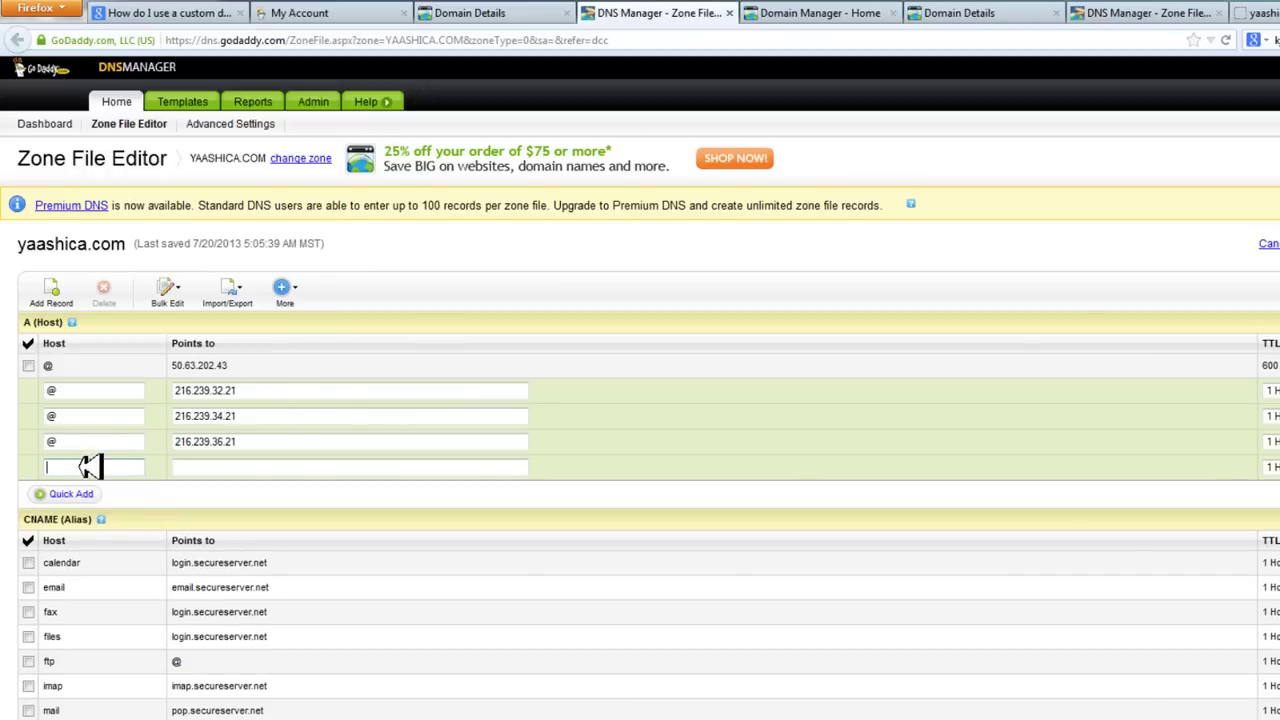
type("@")
left_click(213, 465)
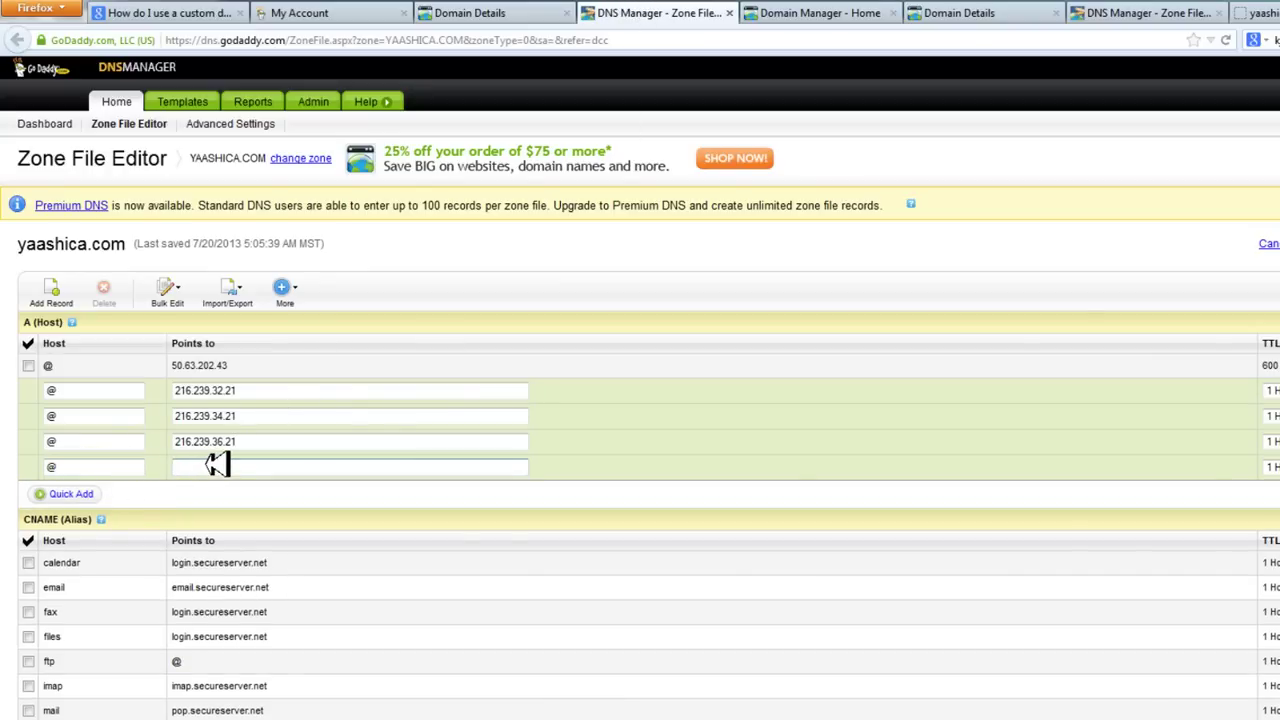
type("216.239.38.21")
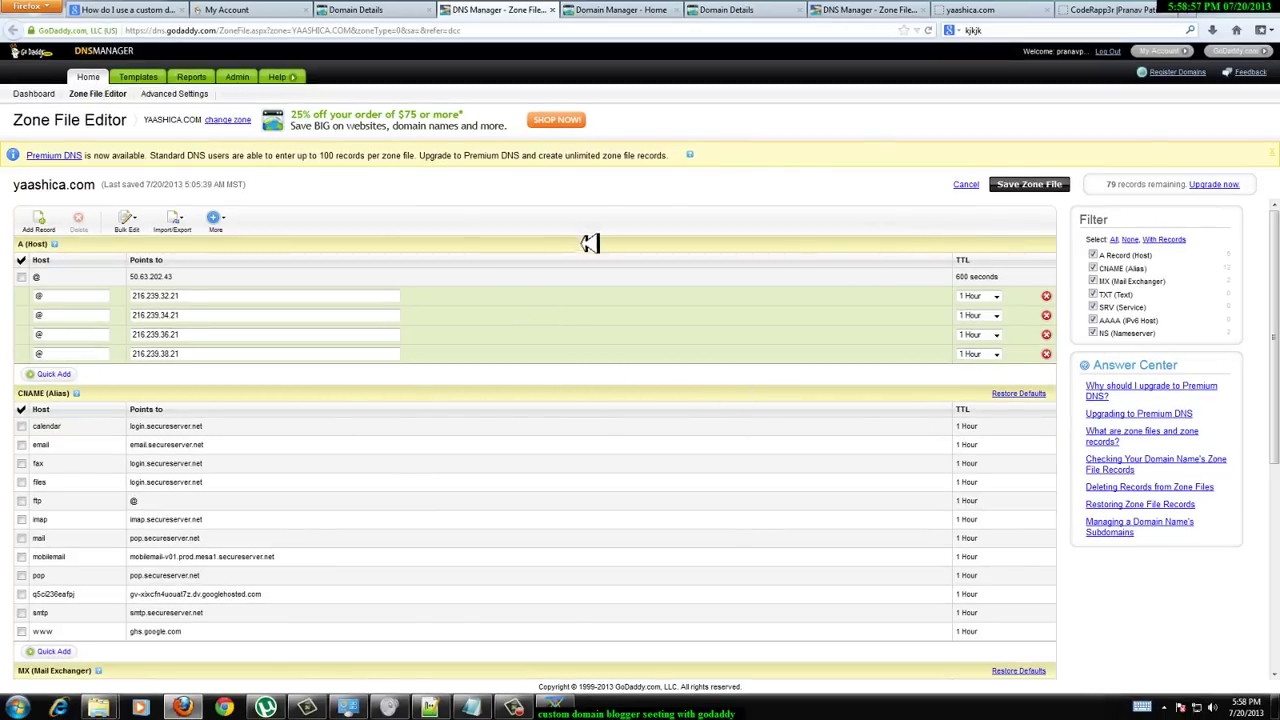
Save the zone file, confirming the save and dismissing the Zone File Errors message
left_click(1021, 187)
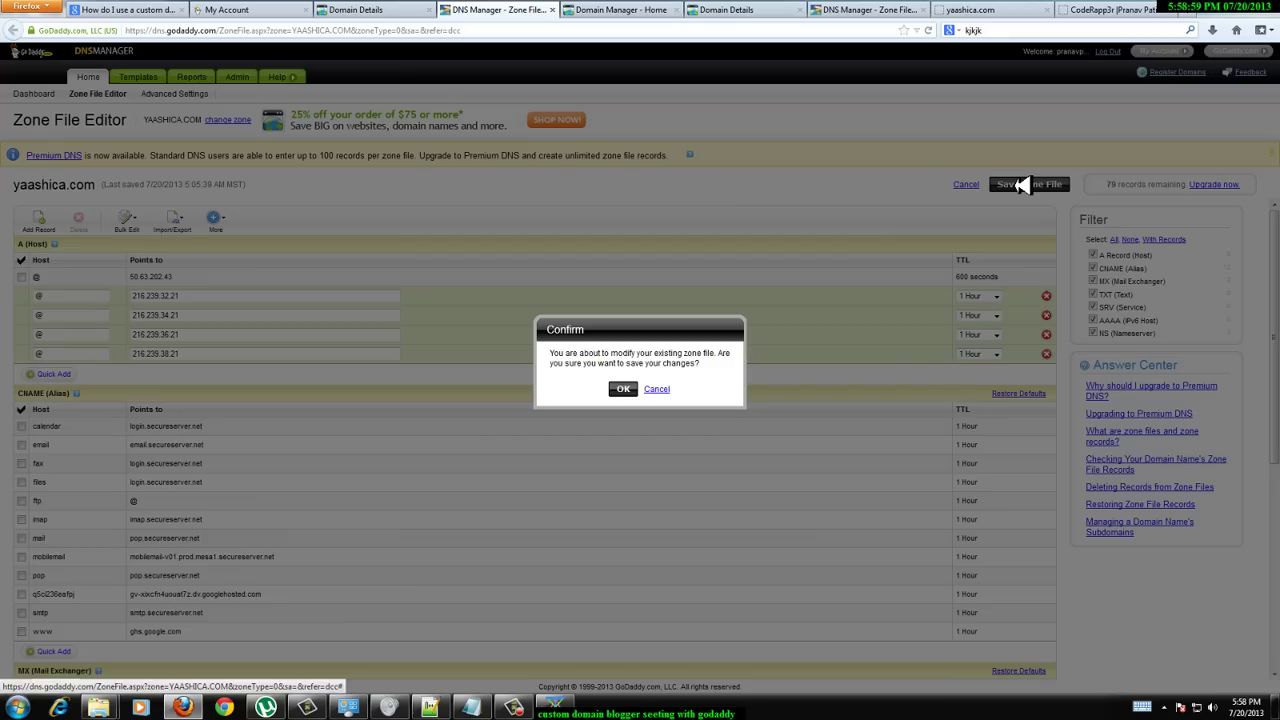
left_click(630, 389)
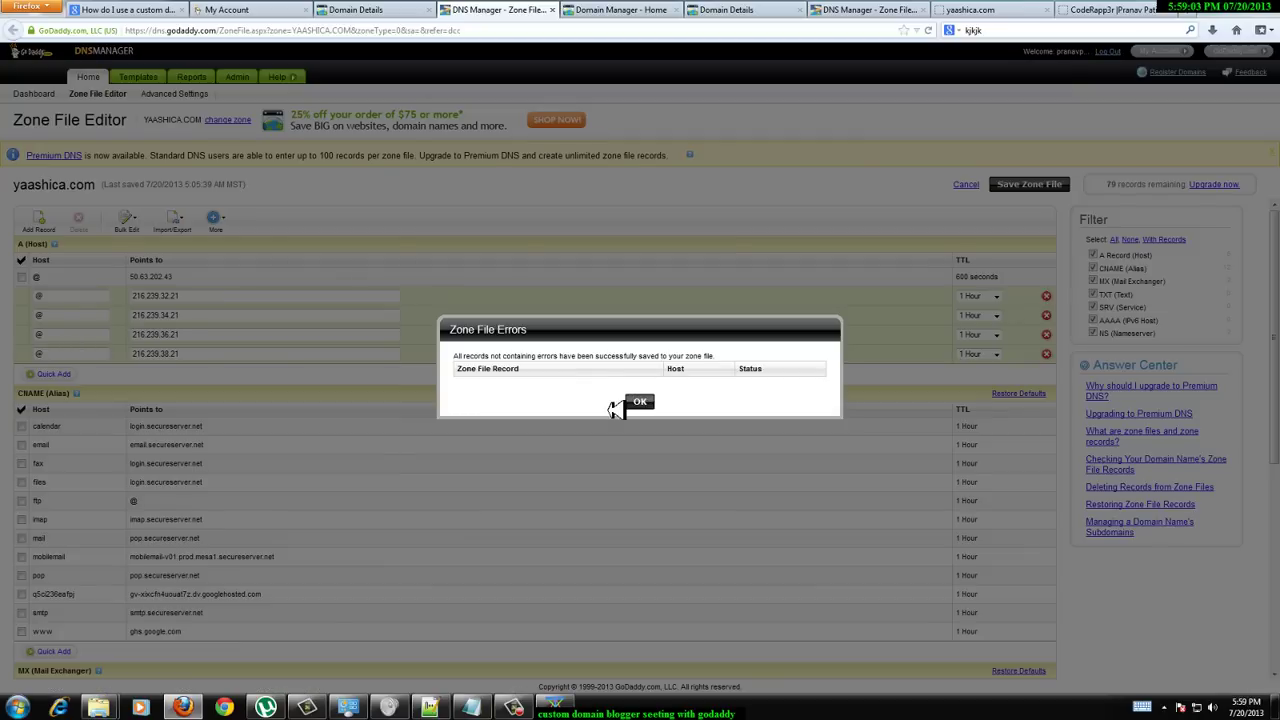
left_click(656, 401)
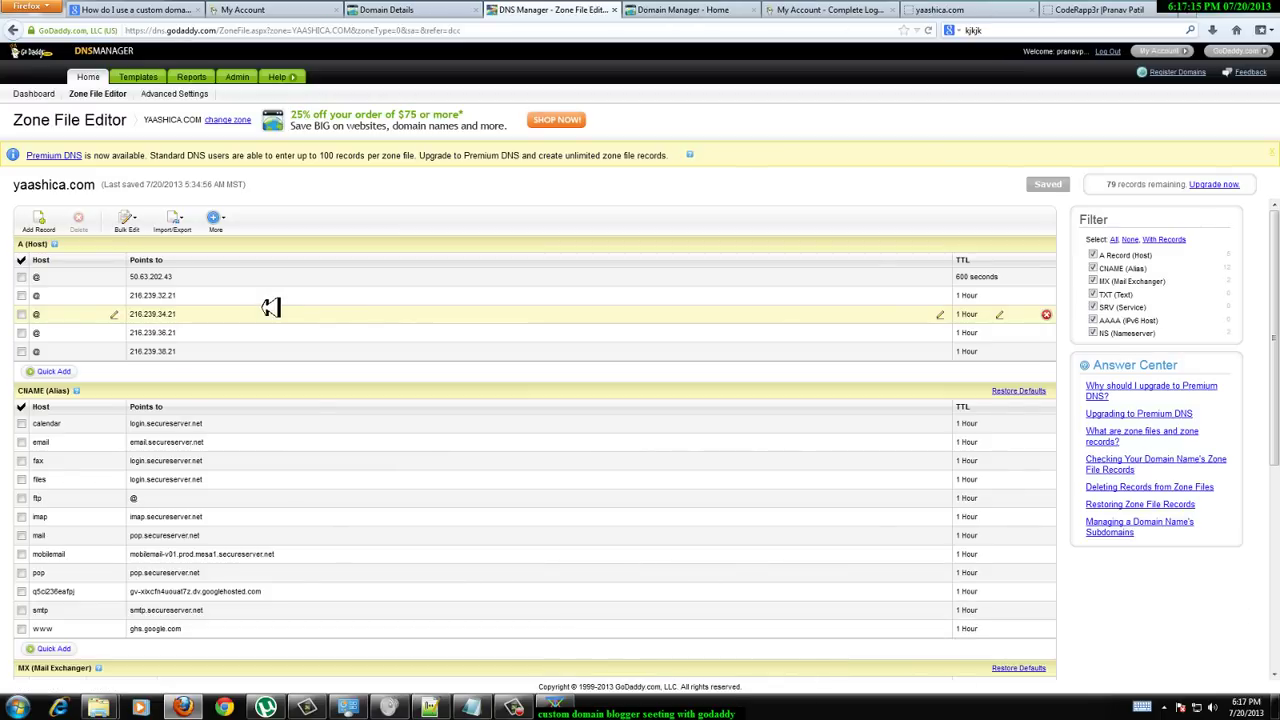
Return to Blogger's Basic settings, then reload yaashica.com, which still shows GoDaddy's parked page
left_click(115, 10)
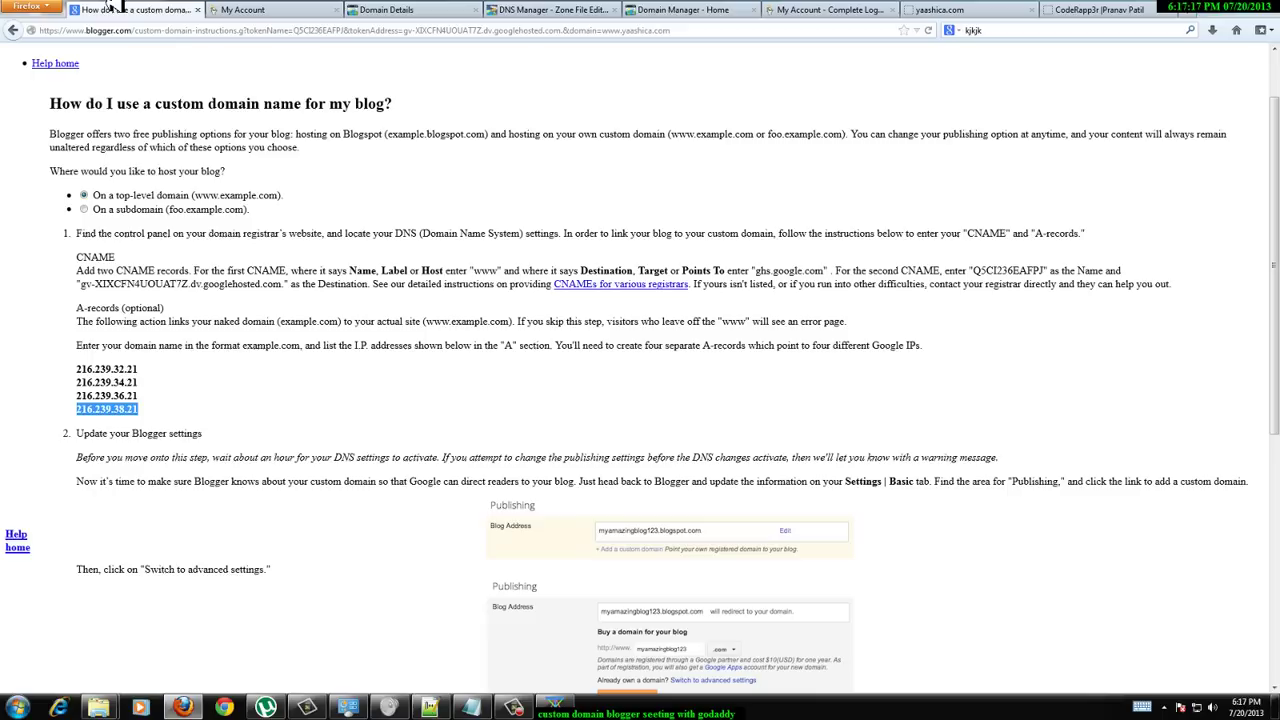
left_click(14, 29)
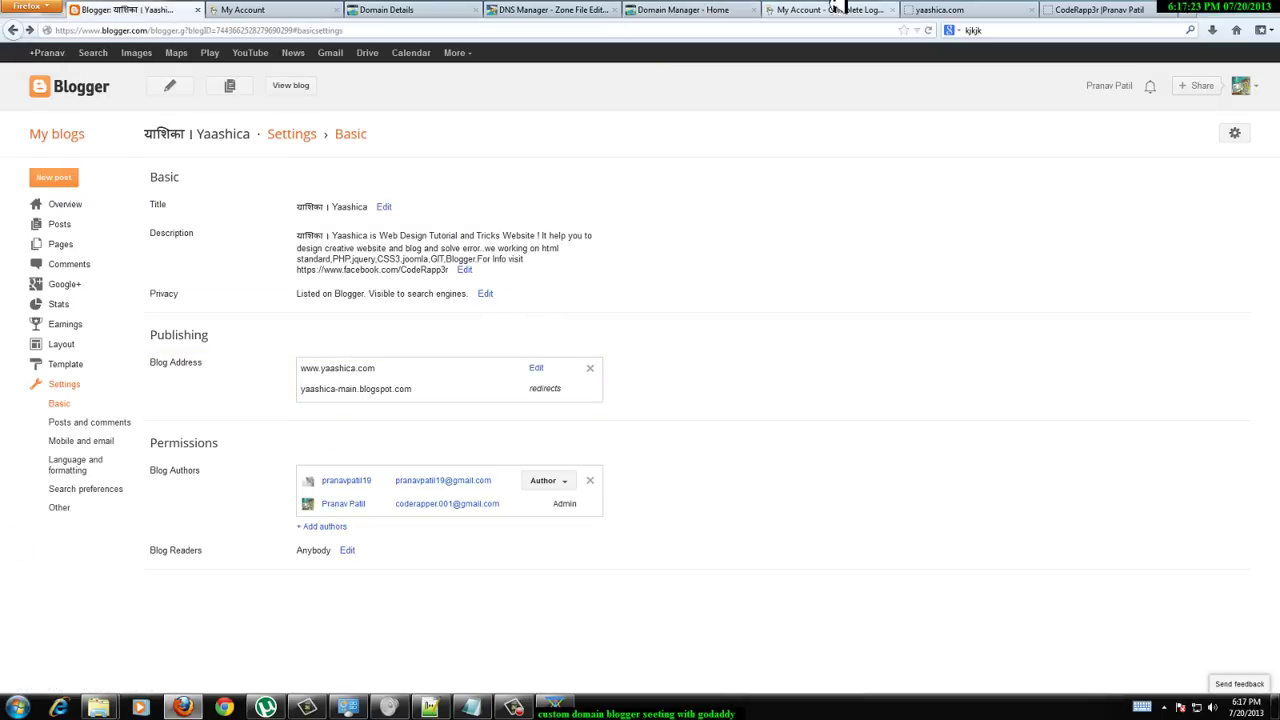
left_click(937, 9)
left_click(167, 31)
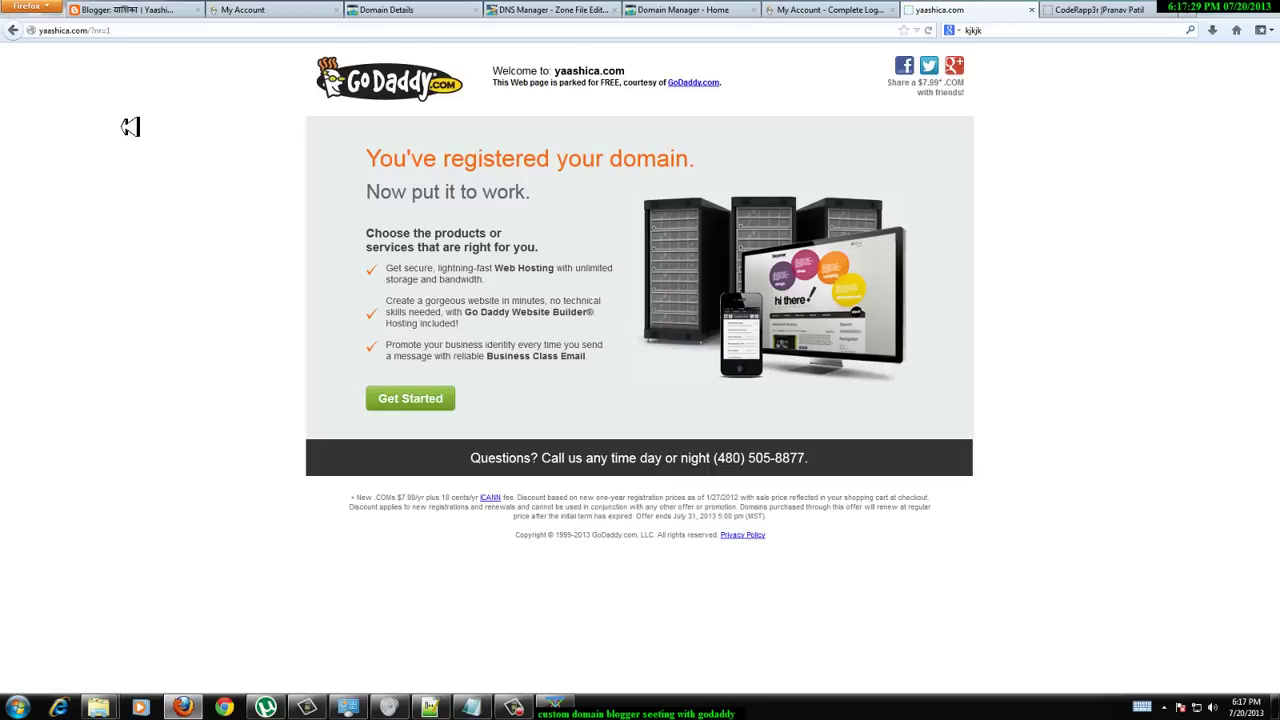
left_click(100, 32)
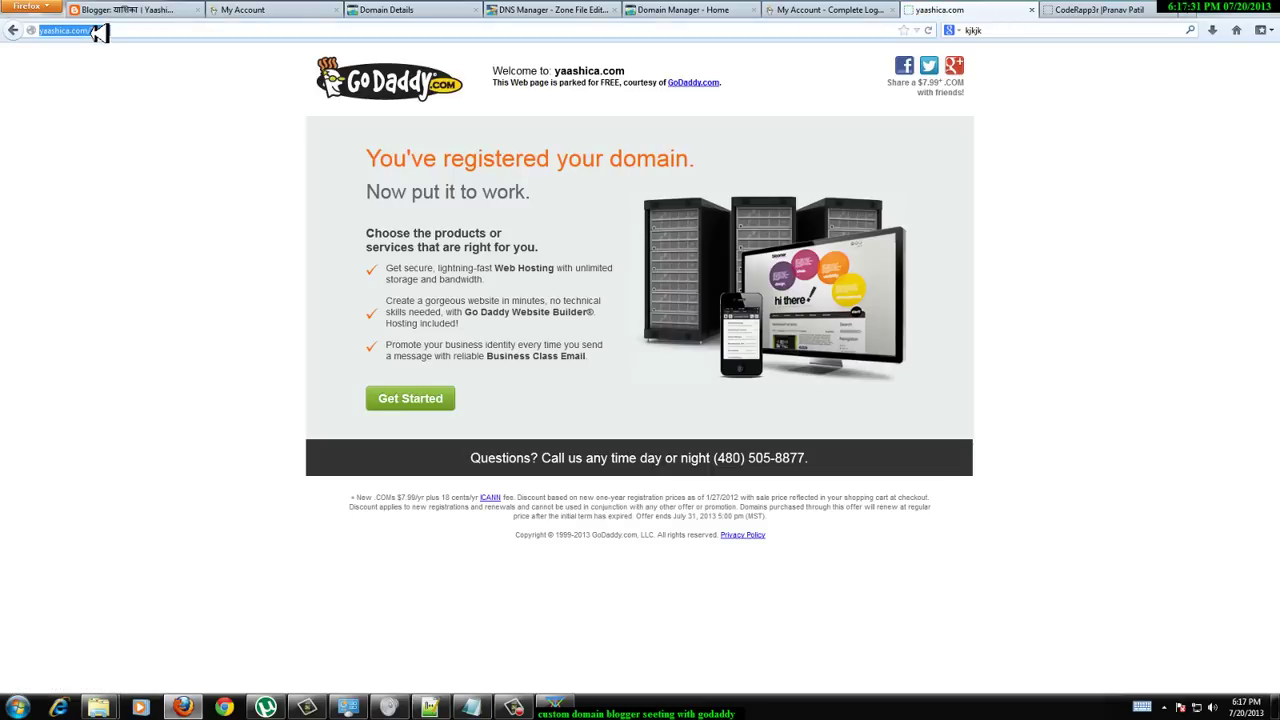
key("Return")
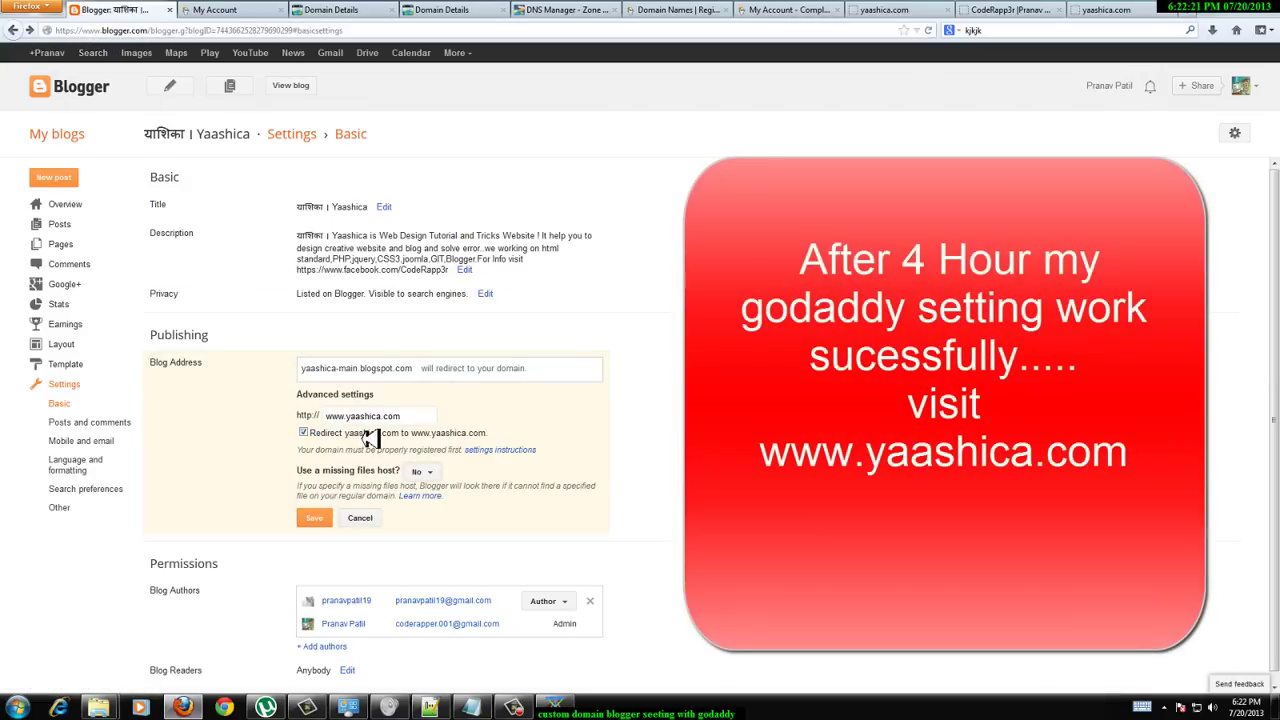
left_click(318, 515)
left_click(263, 6)
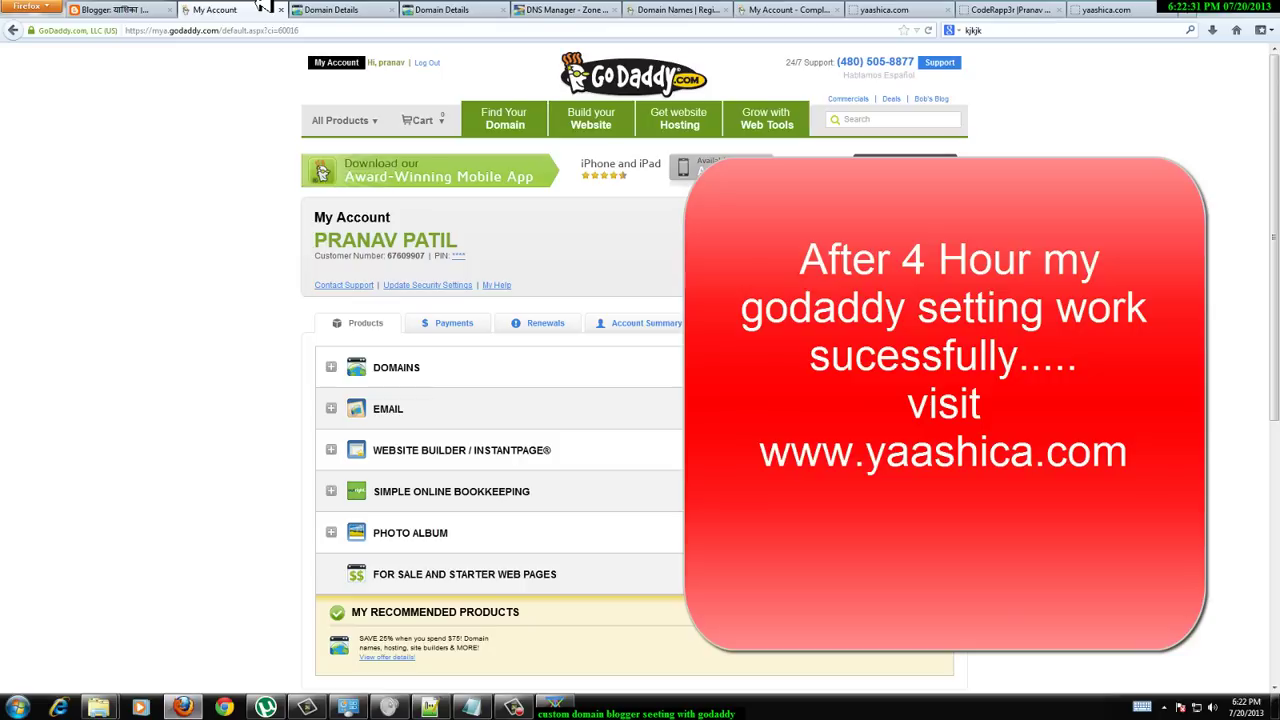